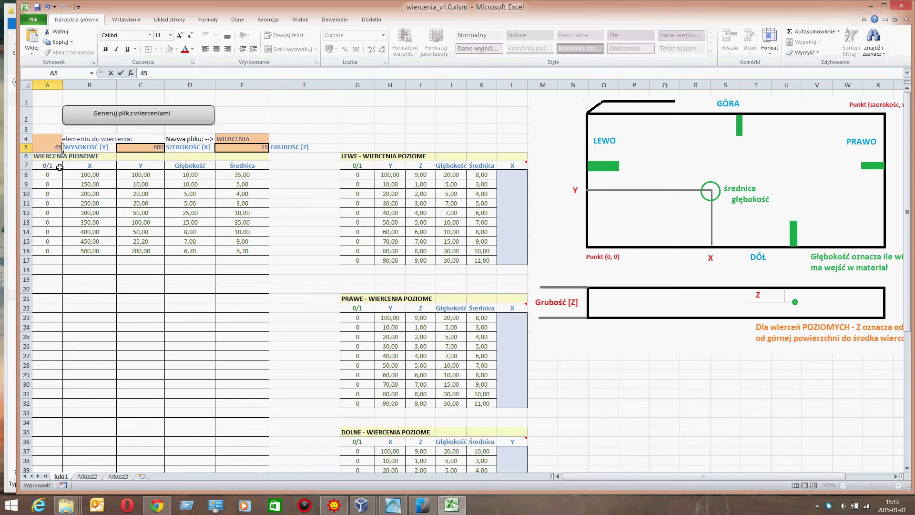
Step: Set the element's height [Y] to 450, width [X] to 660 and thickness [Z] to 20
{"action": "left_click", "coordinate": [130, 159]}
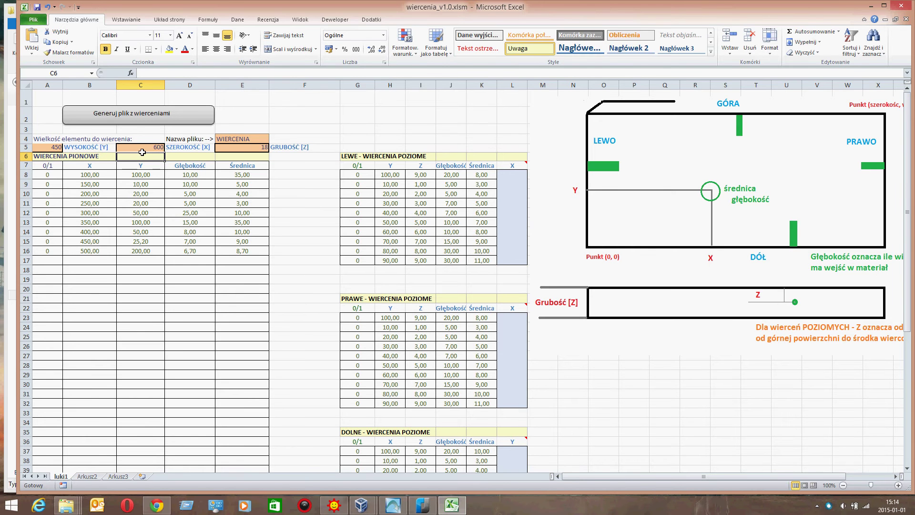
{"action": "left_click", "coordinate": [142, 151]}
{"action": "type", "text": "66"}
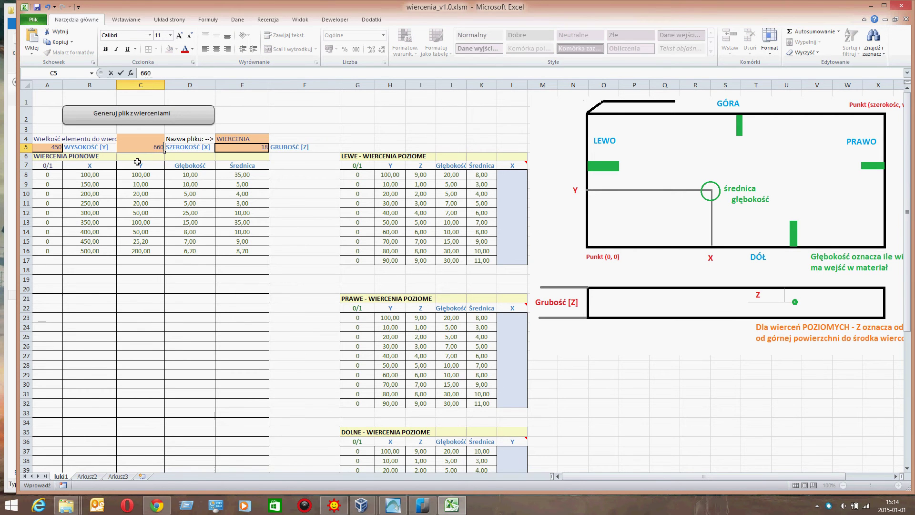
{"action": "key", "text": "Return"}
{"action": "left_click", "coordinate": [249, 151]}
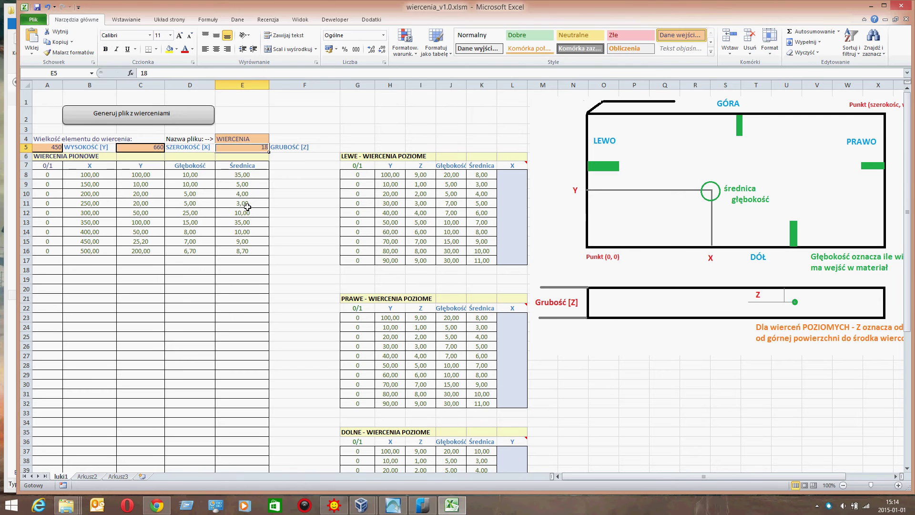
{"action": "type", "text": "20"}
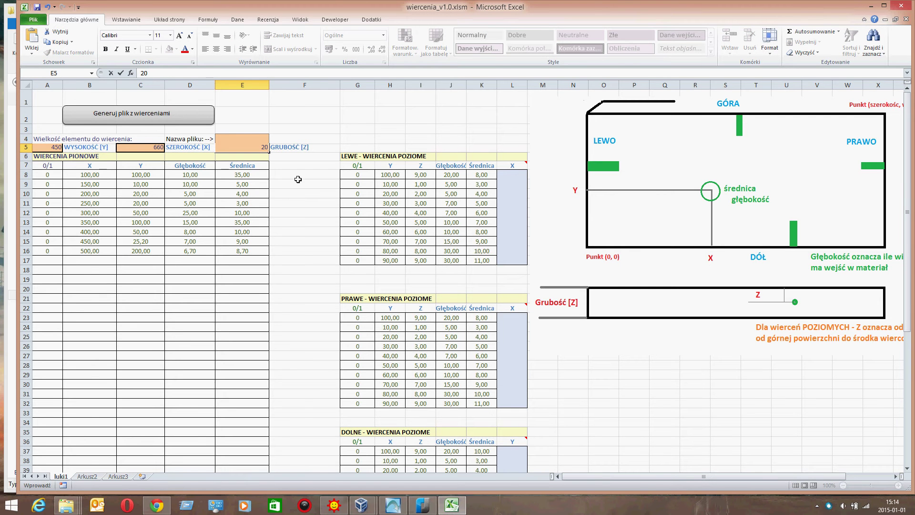
{"action": "left_click", "coordinate": [298, 180]}
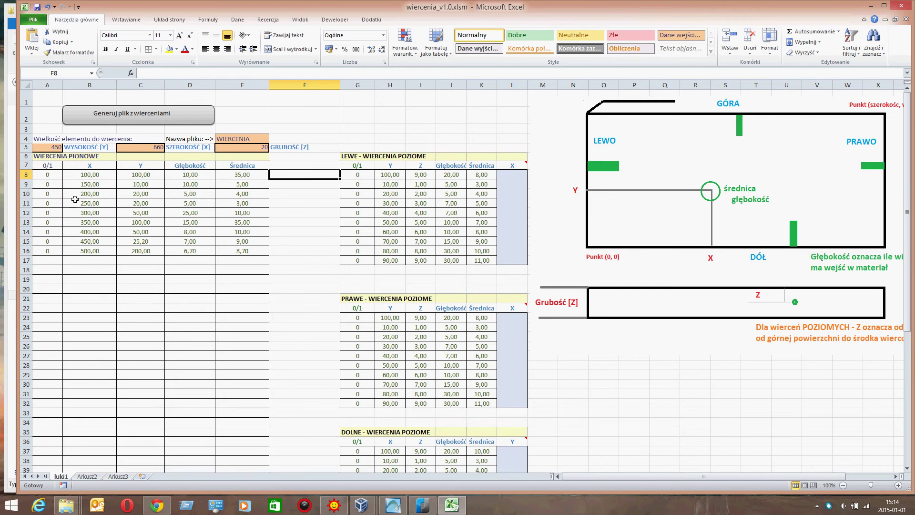
Step: Enable the first vertical drilling in row 8 with 1 and set its X and Y coordinates to 110
{"action": "left_click", "coordinate": [56, 177]}
{"action": "left_click", "coordinate": [67, 175]}
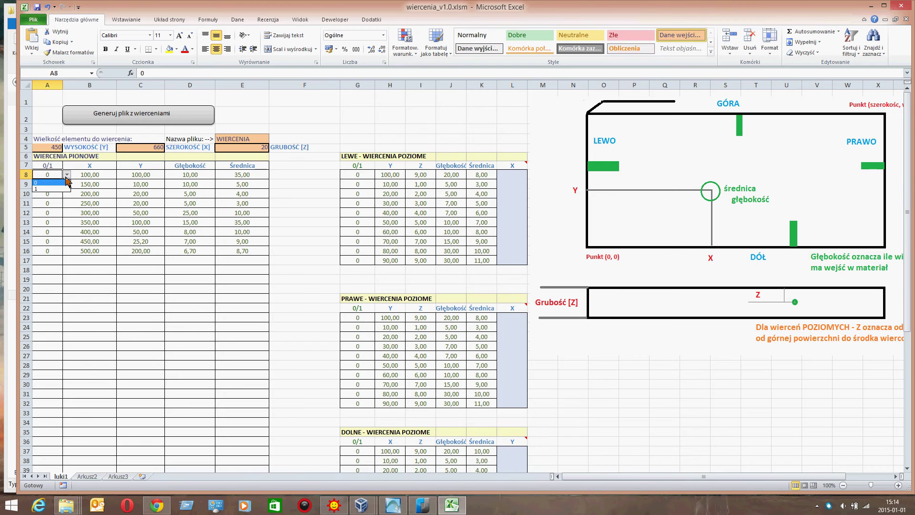
{"action": "left_click", "coordinate": [36, 189]}
{"action": "left_click", "coordinate": [85, 180]}
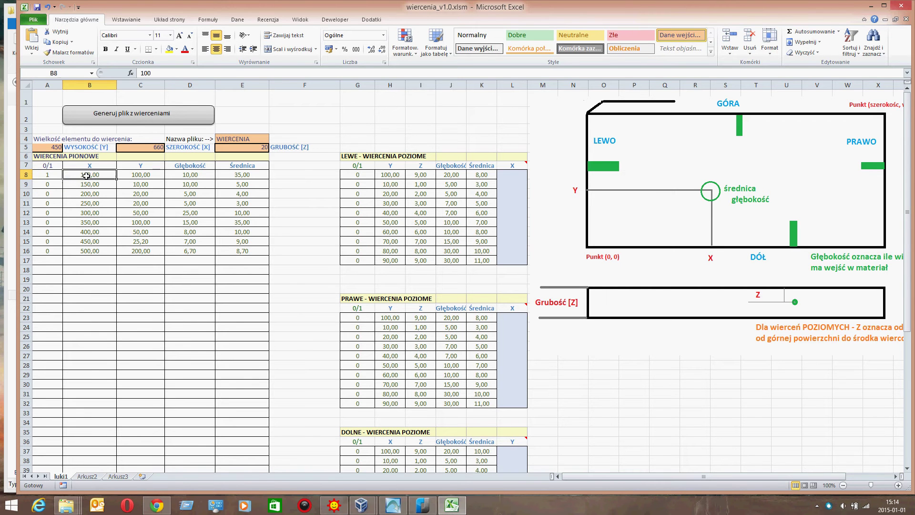
{"action": "type", "text": "110"}
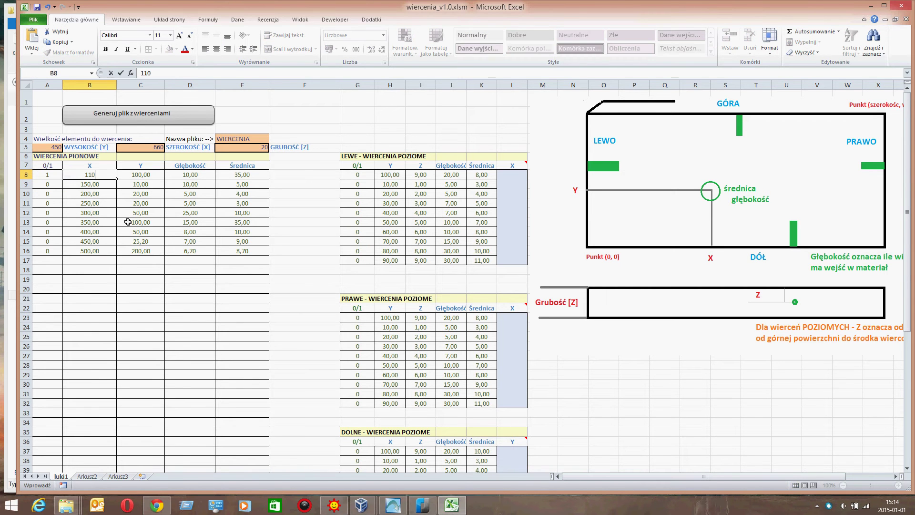
{"action": "left_click", "coordinate": [137, 178]}
{"action": "type", "text": "11"}
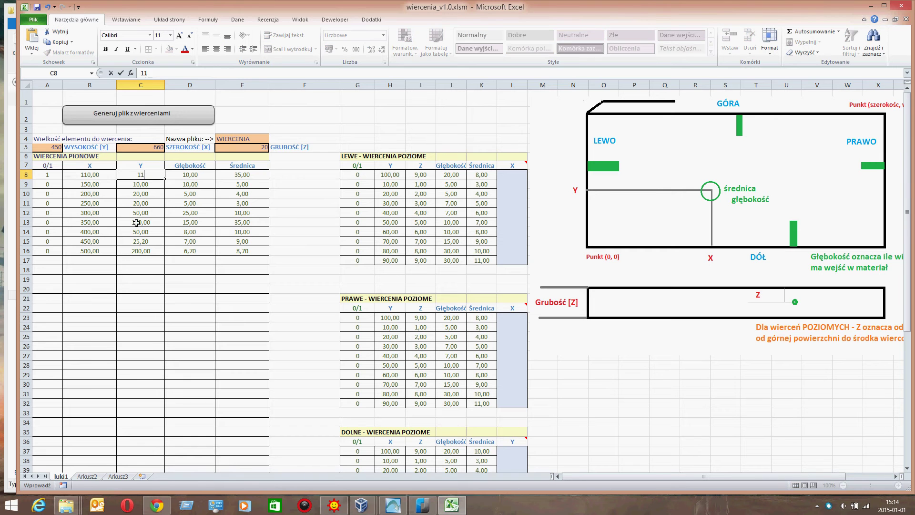
{"action": "type", "text": "0"}
{"action": "key", "text": "Tab"}
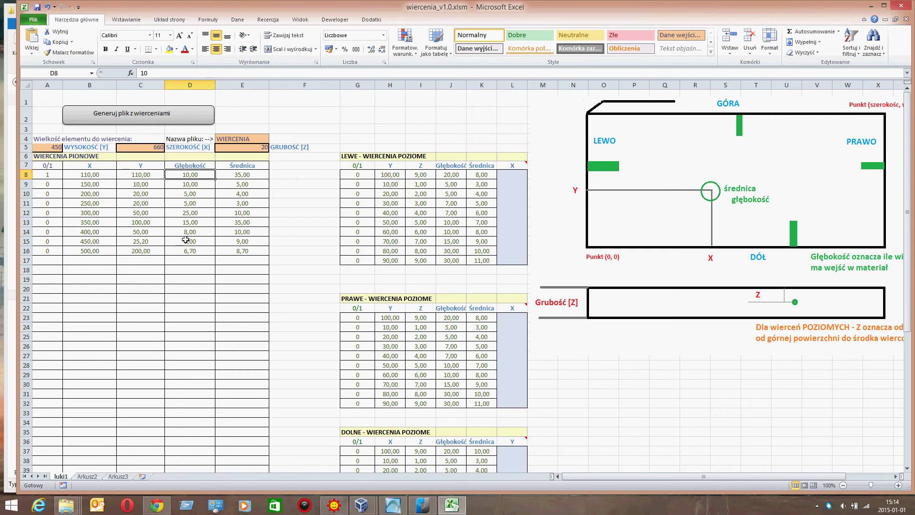
Step: Set the first vertical drilling's depth to 11 and its diameter to 32
{"action": "type", "text": "11"}
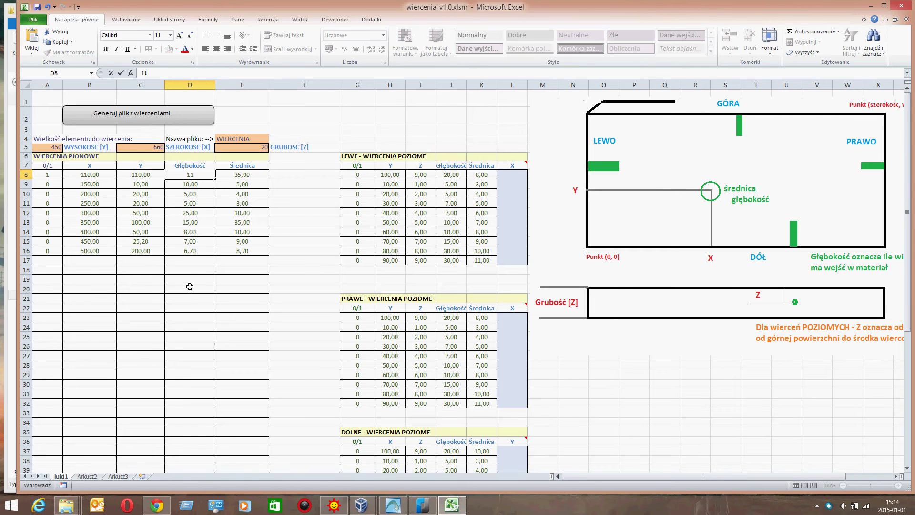
{"action": "left_click", "coordinate": [190, 279]}
{"action": "left_click", "coordinate": [236, 179]}
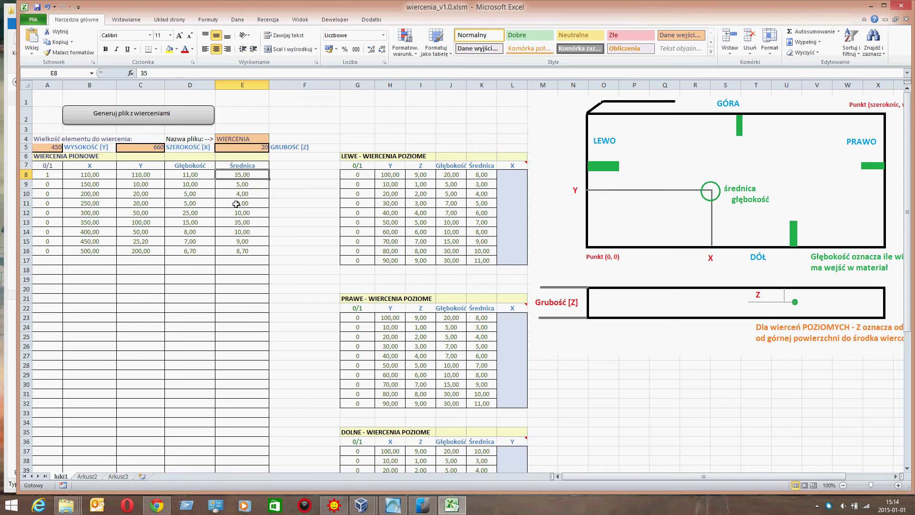
{"action": "type", "text": "32"}
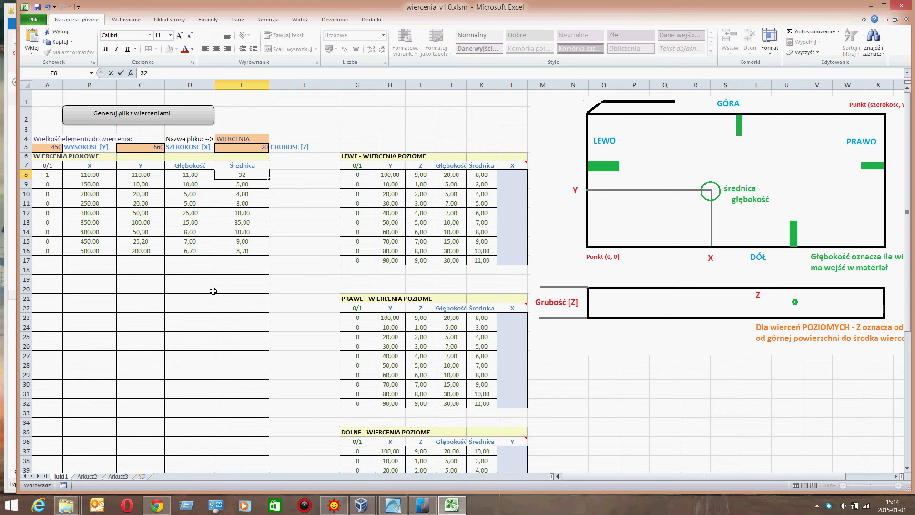
{"action": "left_click", "coordinate": [296, 185]}
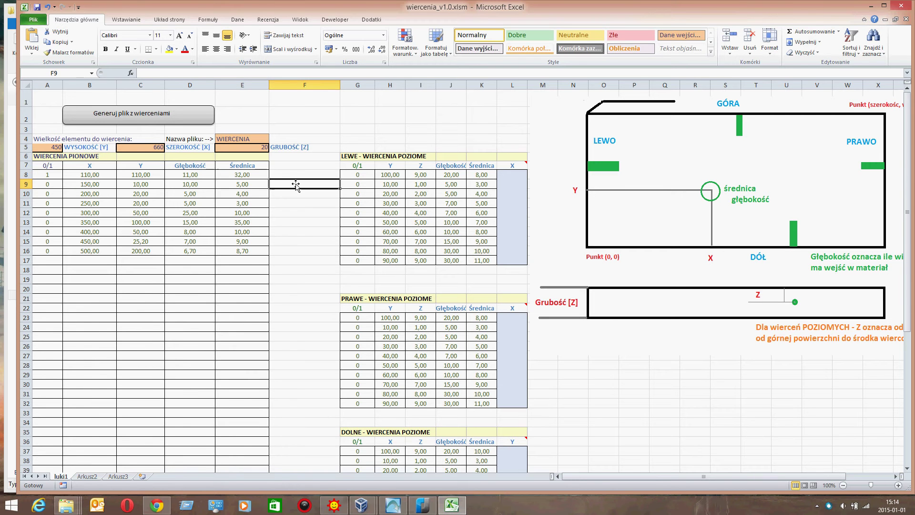
Step: Change the output file name in cell E4 to WIERCENIA_TEST
{"action": "left_click", "coordinate": [252, 141]}
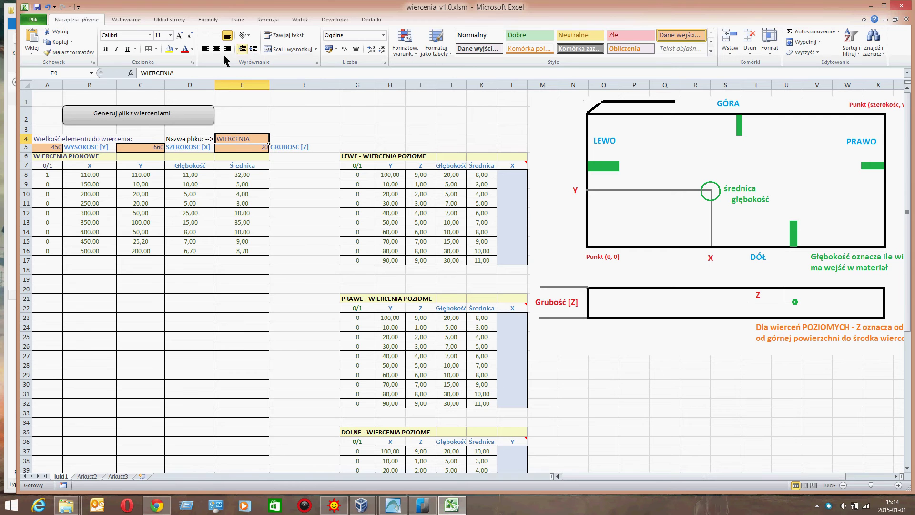
{"action": "left_click", "coordinate": [190, 76]}
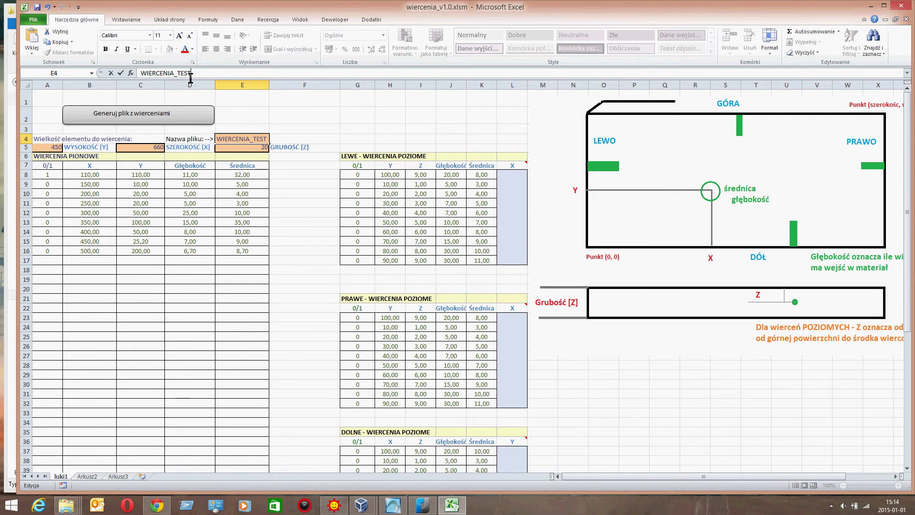
{"action": "left_click", "coordinate": [323, 130]}
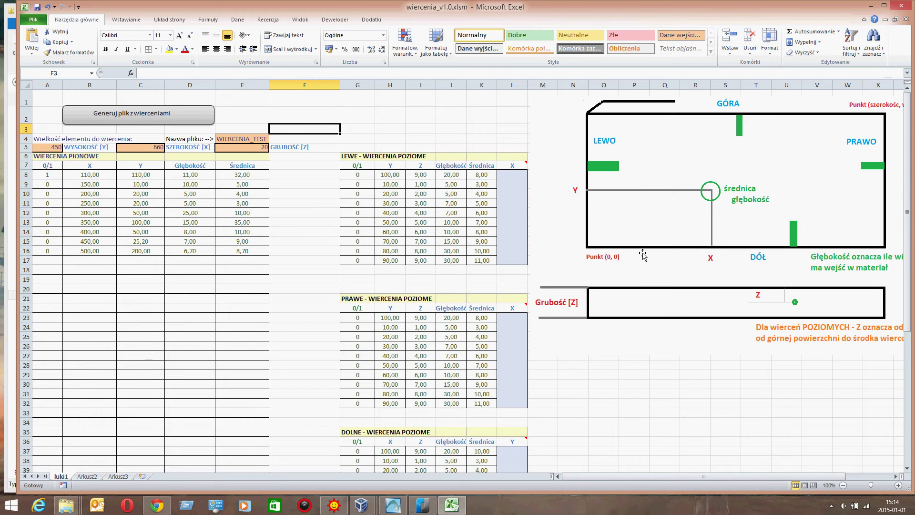
Step: Examine the vertical drilling column headings and the left, right, lower and upper horizontal drilling tables
{"action": "left_click", "coordinate": [98, 170]}
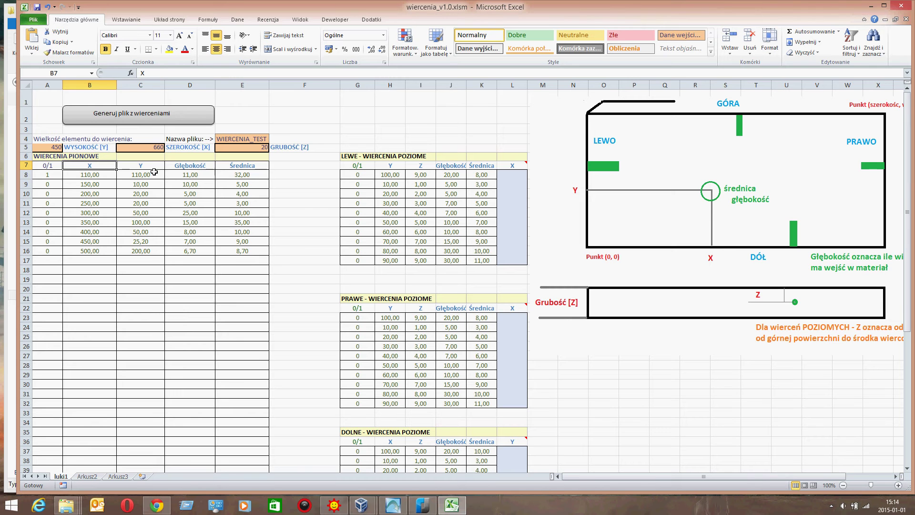
{"action": "key", "text": "Right"}
{"action": "left_click", "coordinate": [202, 169]}
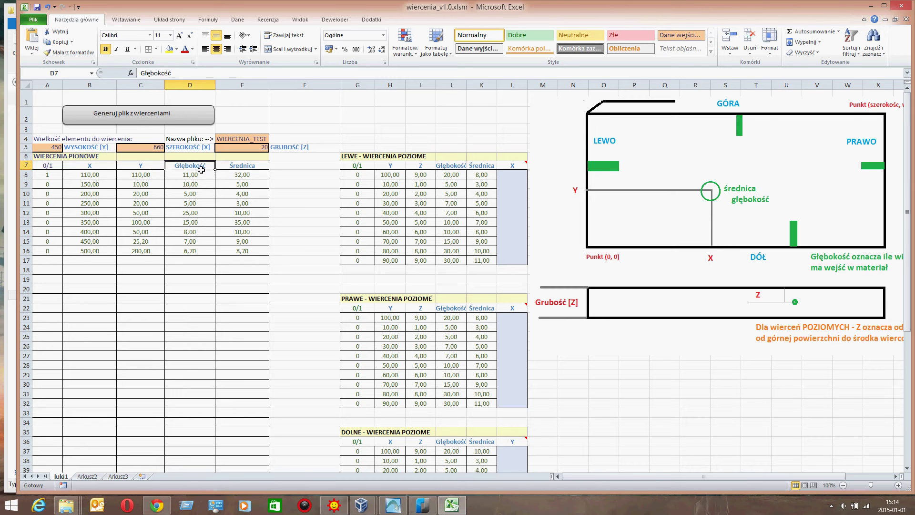
{"action": "left_click", "coordinate": [233, 169]}
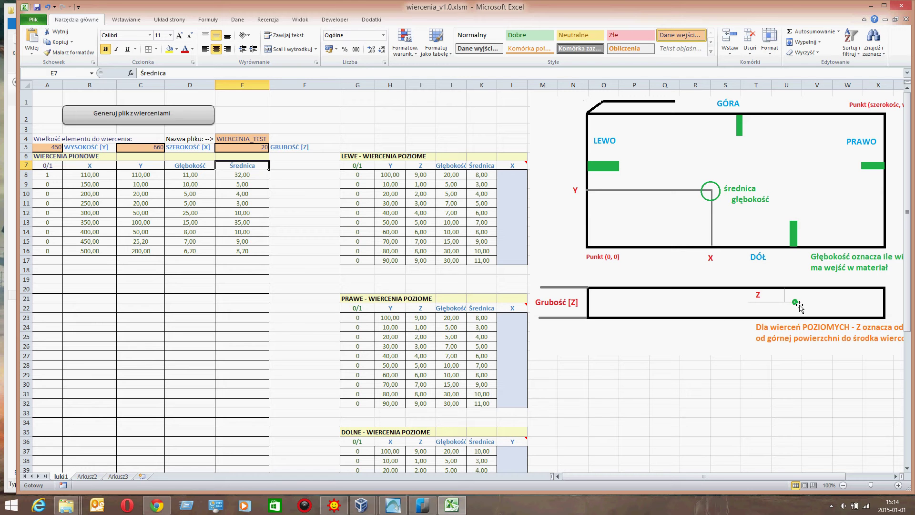
{"action": "left_click", "coordinate": [346, 159]}
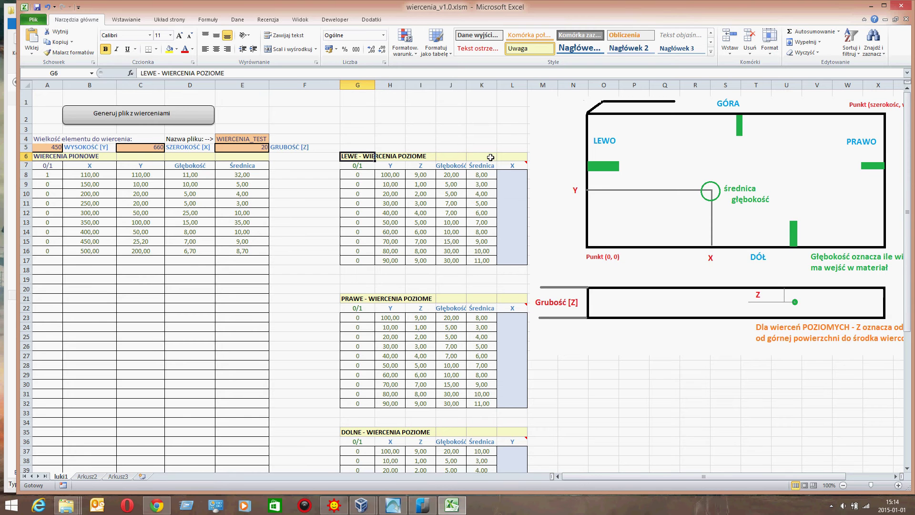
{"action": "left_click", "coordinate": [356, 302]}
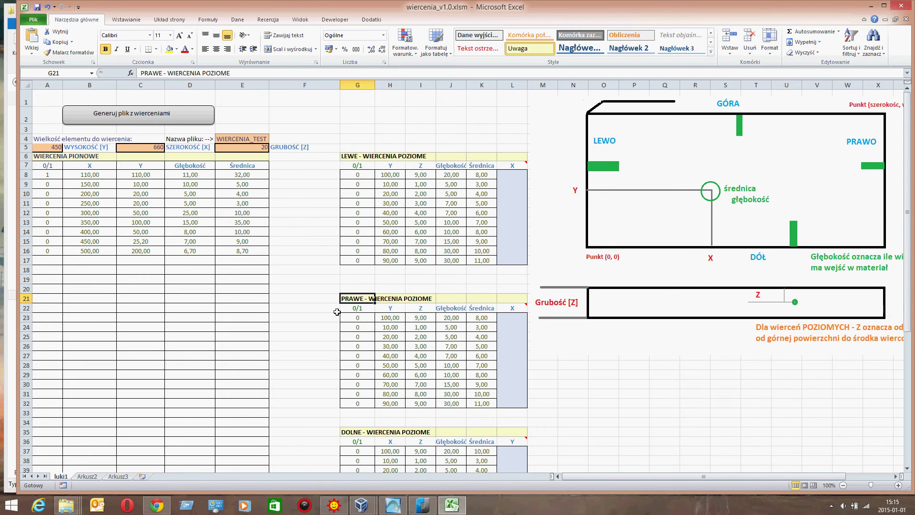
{"action": "scroll", "coordinate": [353, 310], "scroll_direction": "down", "scroll_amount": 3}
{"action": "left_click", "coordinate": [347, 327]}
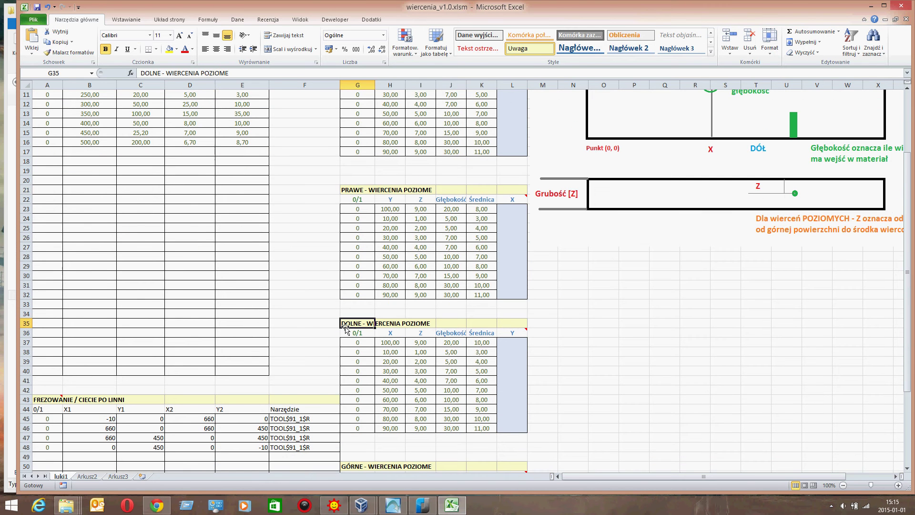
{"action": "scroll", "coordinate": [329, 324], "scroll_direction": "down", "scroll_amount": 5}
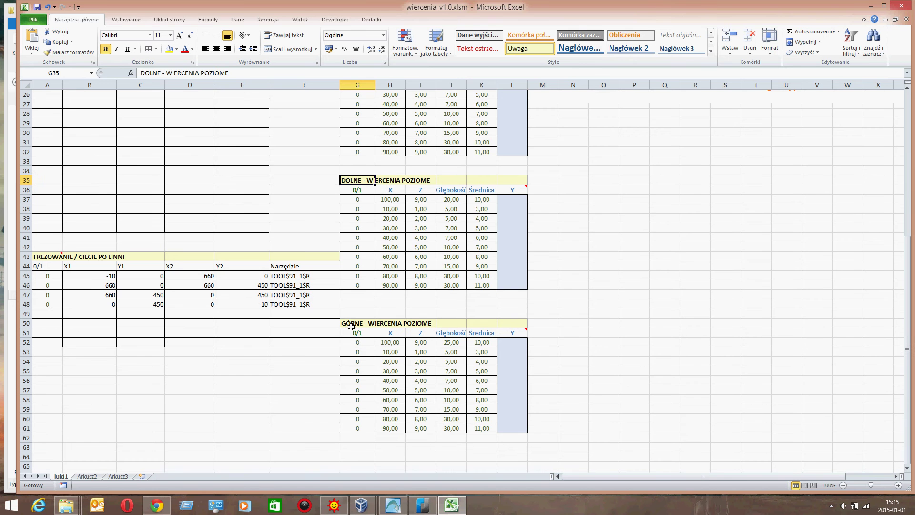
{"action": "left_click", "coordinate": [351, 326]}
{"action": "scroll", "coordinate": [352, 327], "scroll_direction": "up", "scroll_amount": 8}
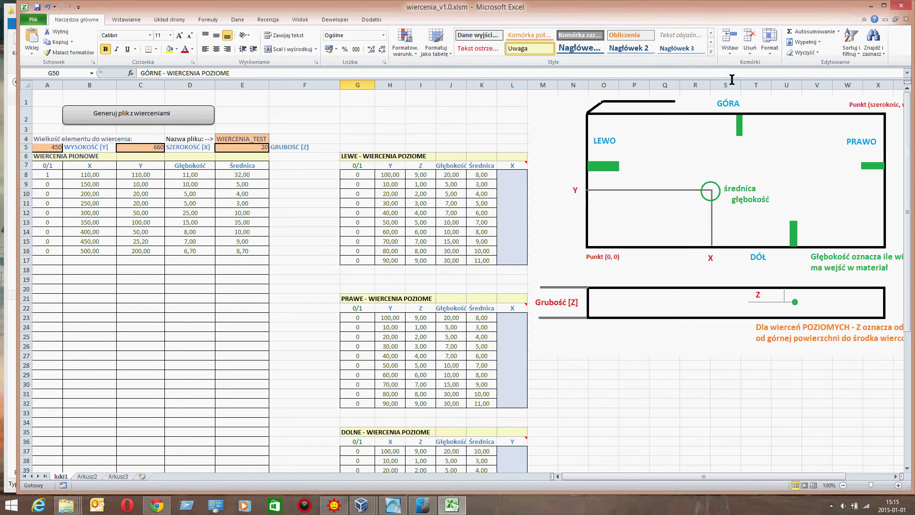
Step: Enable the first drilling in the left horizontal table by setting its 0/1 flag to 1, and review its parameters
{"action": "left_click", "coordinate": [364, 178]}
{"action": "left_click", "coordinate": [380, 175]}
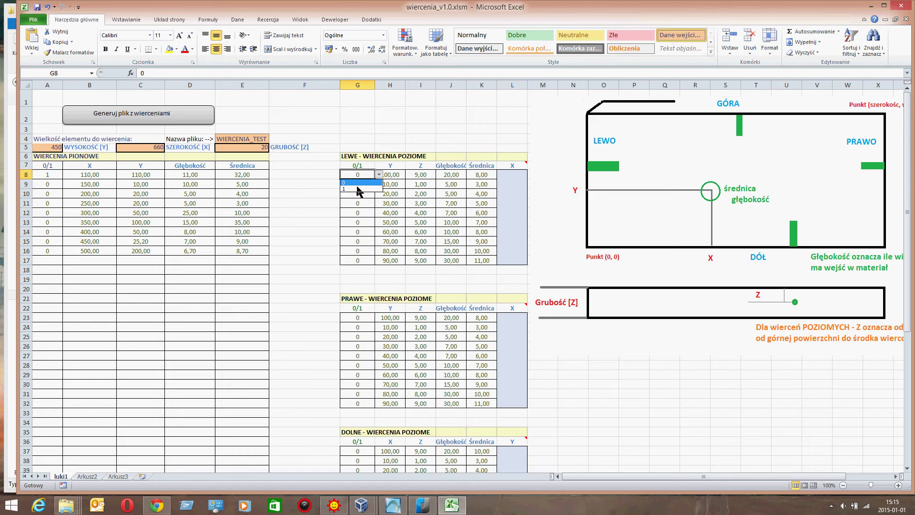
{"action": "left_click", "coordinate": [357, 193]}
{"action": "left_click", "coordinate": [394, 178]}
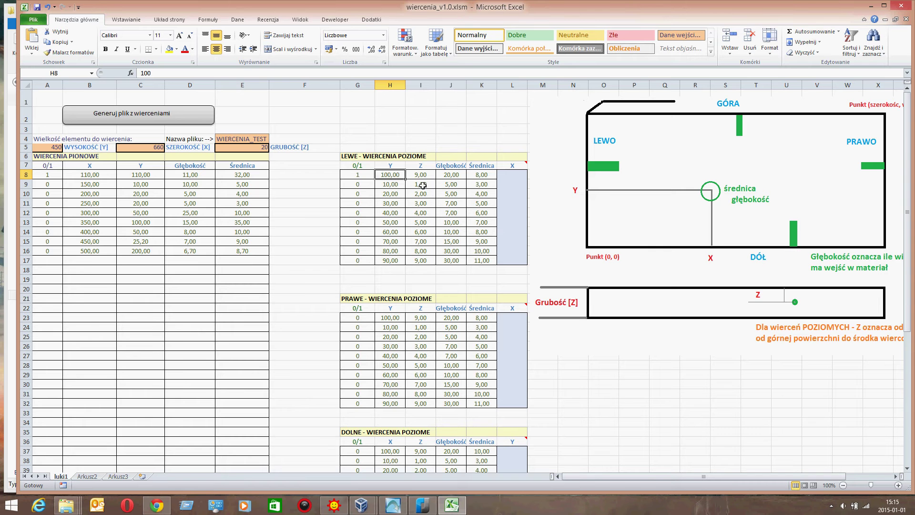
{"action": "left_click", "coordinate": [450, 177]}
{"action": "left_click", "coordinate": [489, 178]}
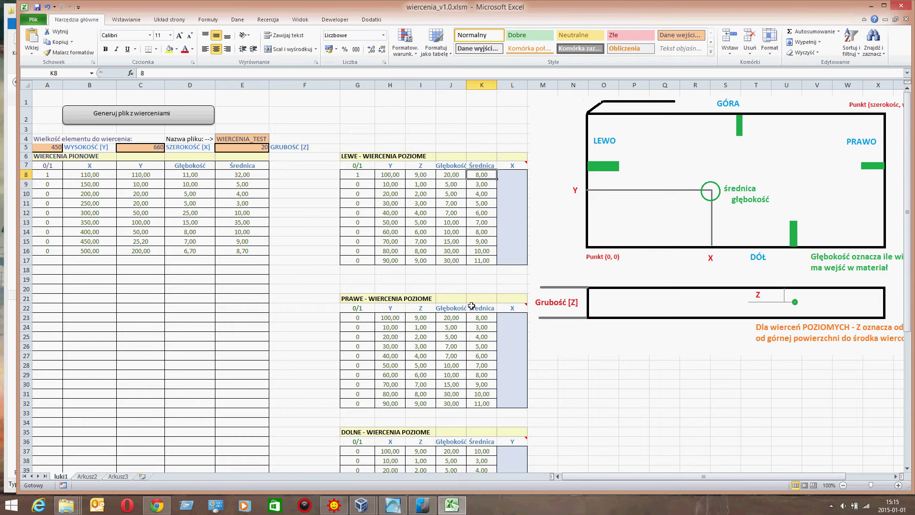
Step: Enable the first drilling in the right horizontal table with 1 and set its diameter to 6
{"action": "left_click", "coordinate": [351, 321]}
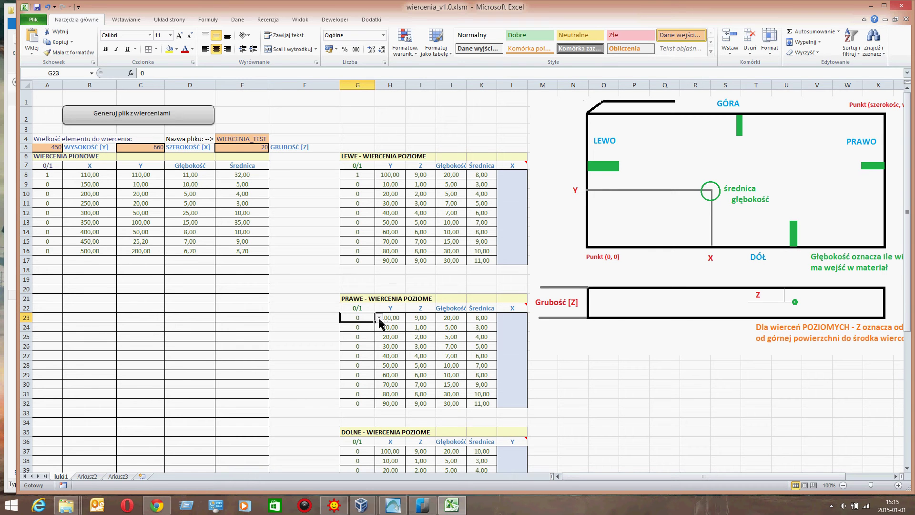
{"action": "left_click", "coordinate": [379, 317]}
{"action": "left_click", "coordinate": [356, 331]}
{"action": "left_click", "coordinate": [393, 320]}
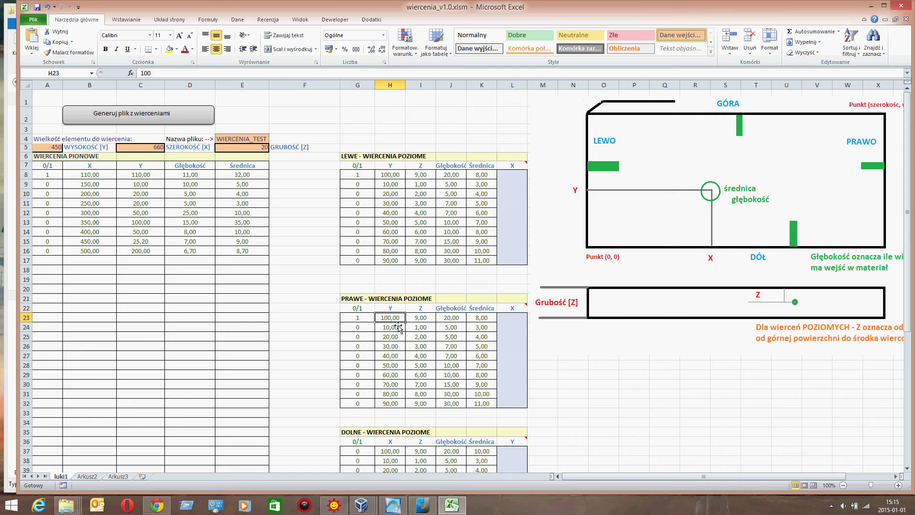
{"action": "left_click", "coordinate": [419, 319]}
{"action": "left_click", "coordinate": [447, 320]}
{"action": "left_click", "coordinate": [475, 320]}
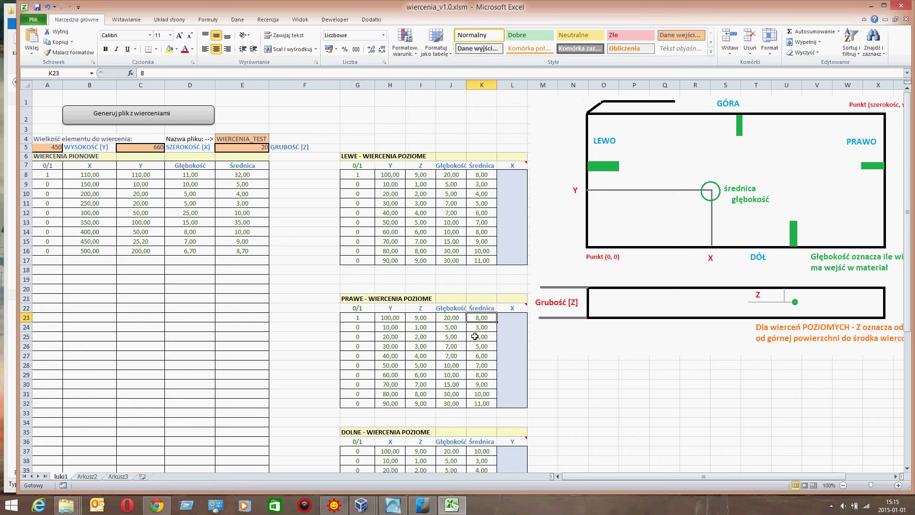
{"action": "type", "text": "6"}
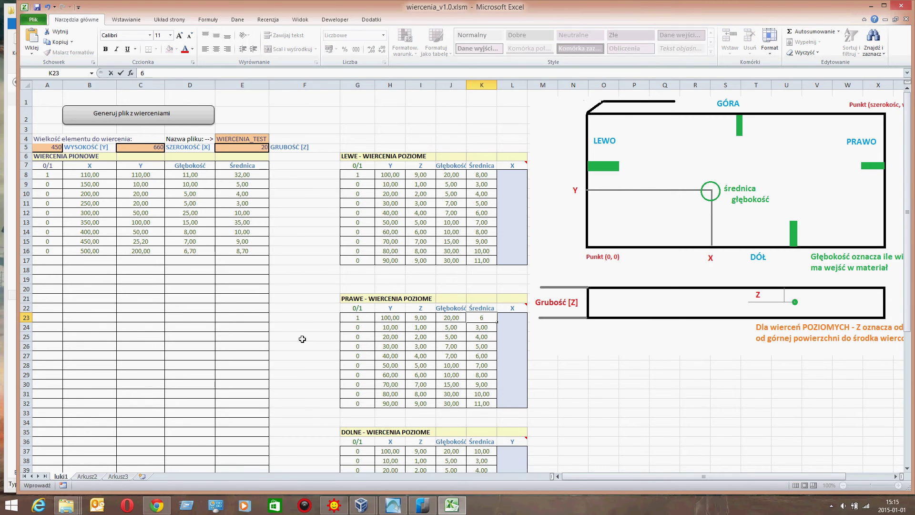
{"action": "left_click", "coordinate": [301, 327]}
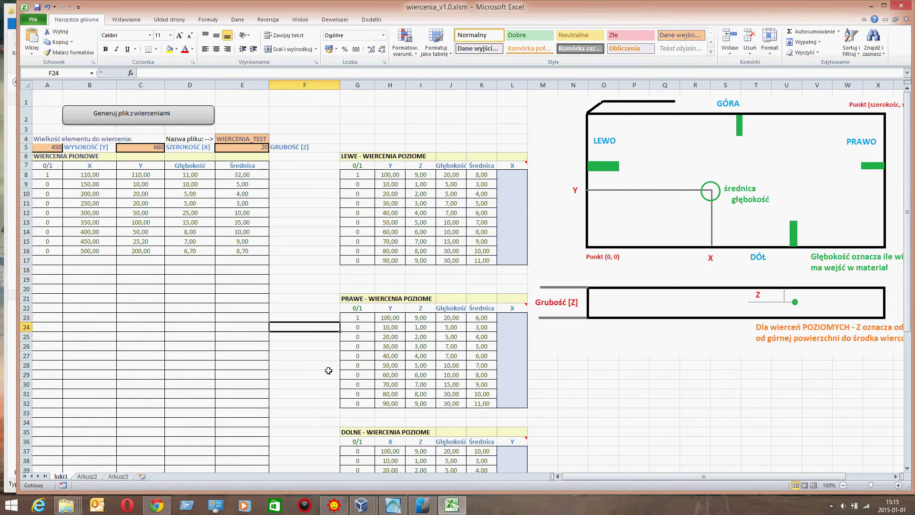
Step: Enable the first drilling in the lower horizontal table by setting its 0/1 flag to 1
{"action": "left_click", "coordinate": [352, 453]}
{"action": "left_click", "coordinate": [379, 451]}
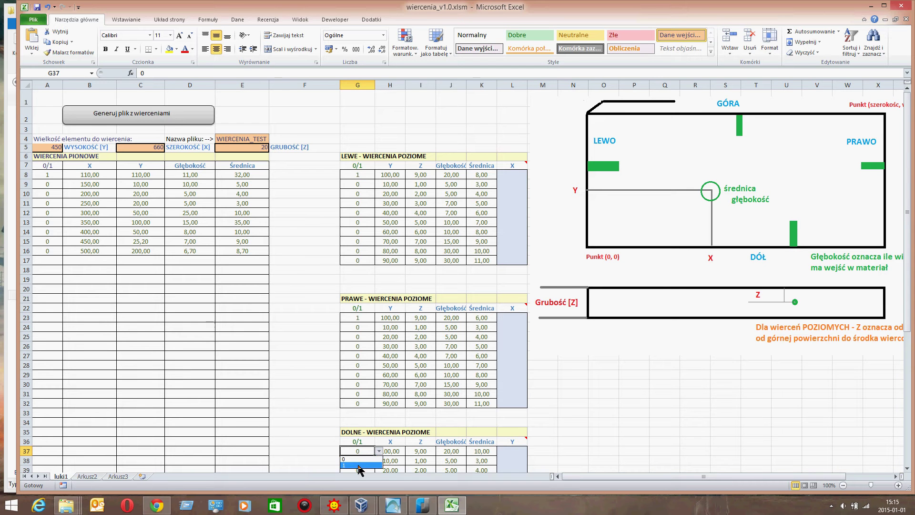
{"action": "left_click", "coordinate": [361, 467]}
{"action": "left_click", "coordinate": [432, 414]}
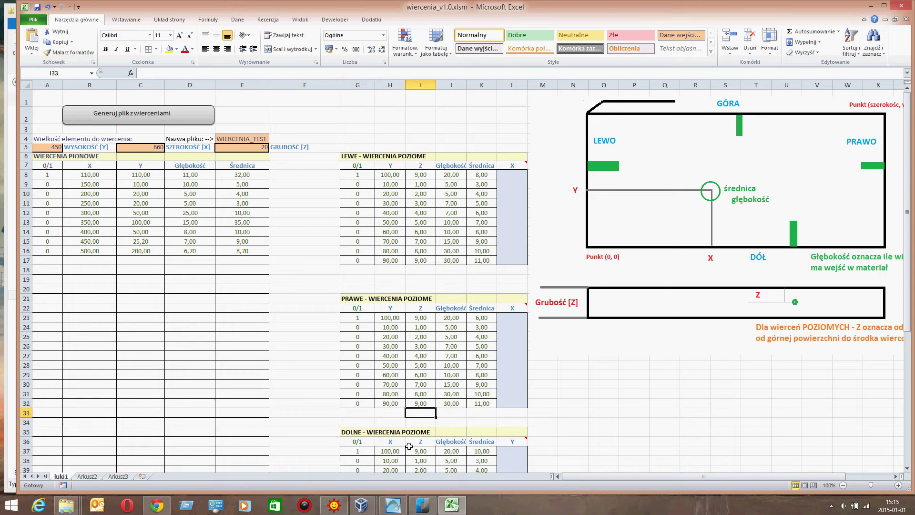
Step: Set the first lower horizontal drilling's diameter to 10 and generate the drilling file
{"action": "left_click", "coordinate": [476, 454]}
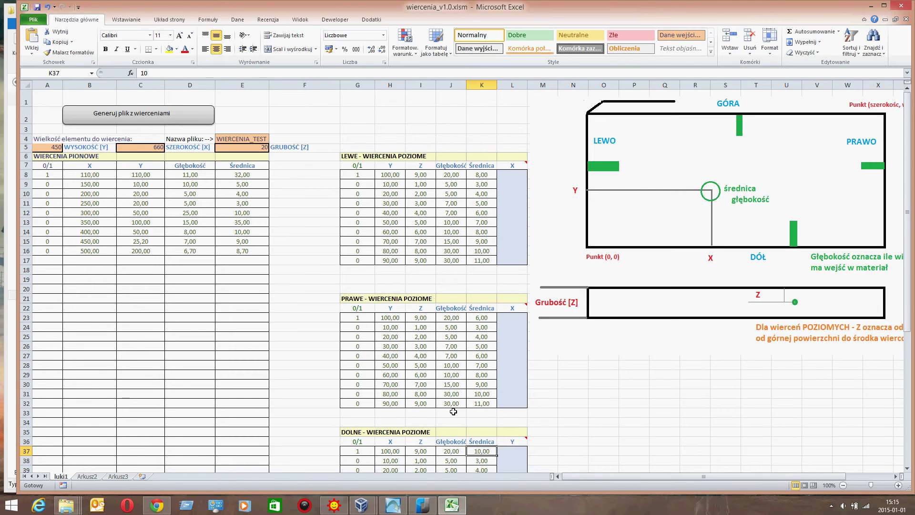
{"action": "type", "text": "10"}
{"action": "key", "text": "Return"}
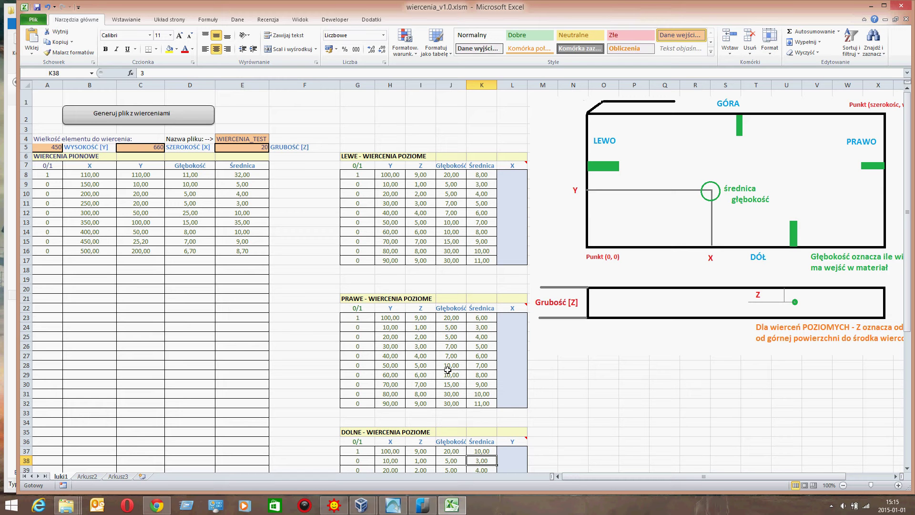
{"action": "left_click", "coordinate": [185, 123]}
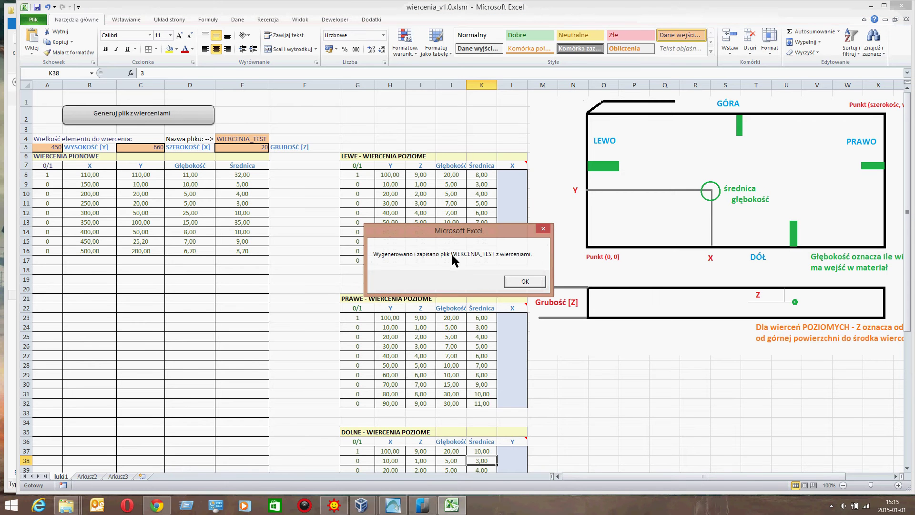
{"action": "left_click", "coordinate": [518, 285]}
{"action": "left_click", "coordinate": [422, 507]}
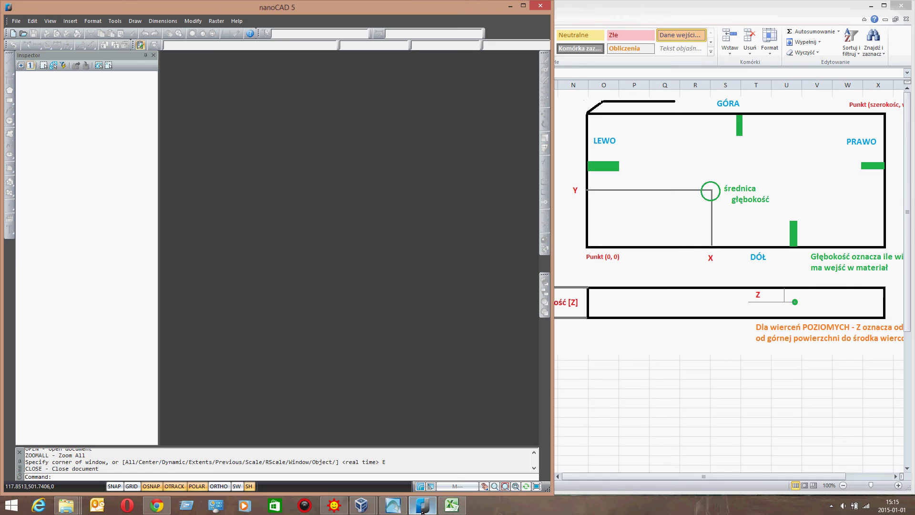
{"action": "left_click", "coordinate": [23, 34]}
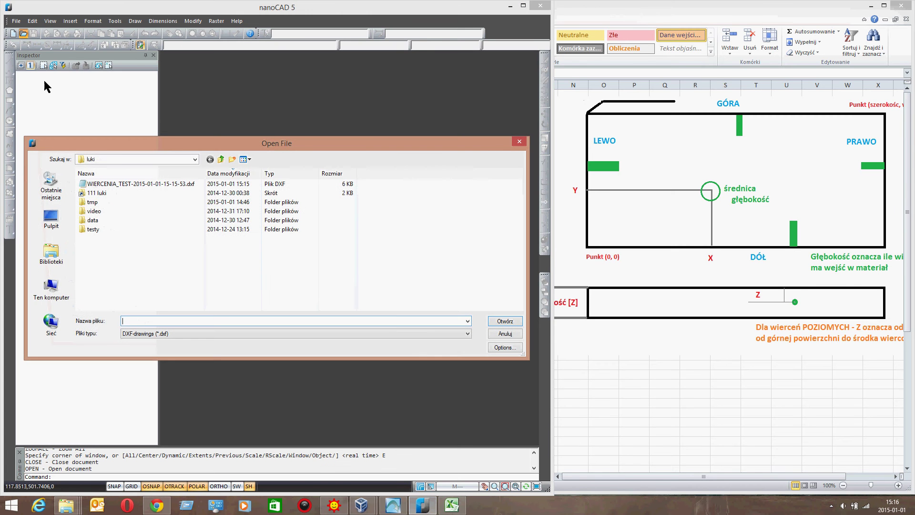
{"action": "left_click", "coordinate": [90, 185]}
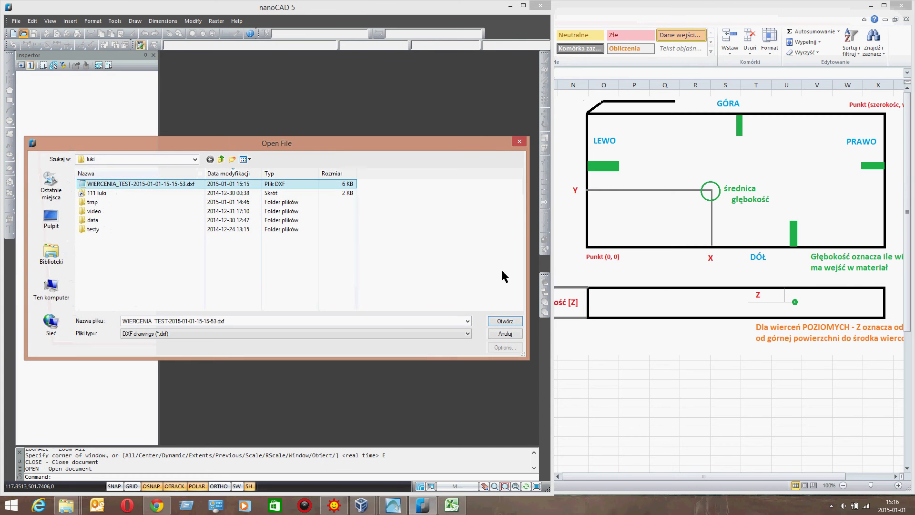
{"action": "left_click", "coordinate": [505, 321]}
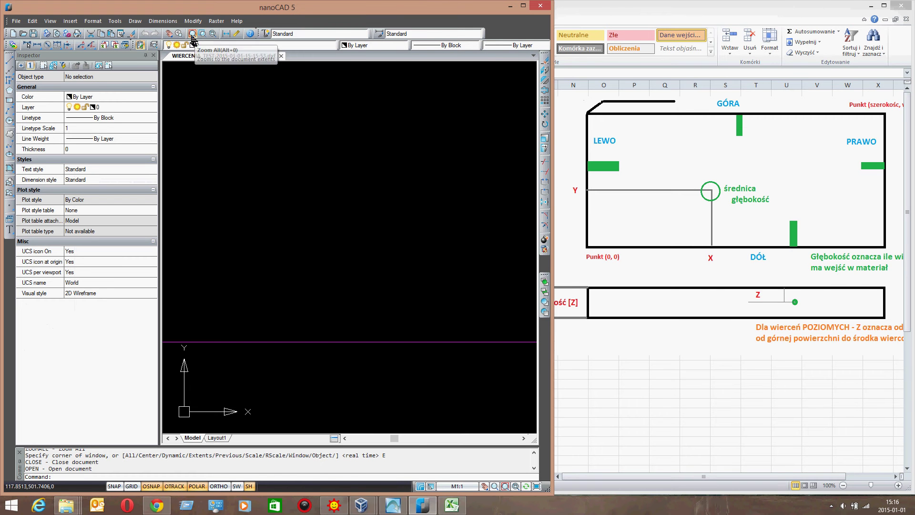
{"action": "left_click", "coordinate": [190, 37]}
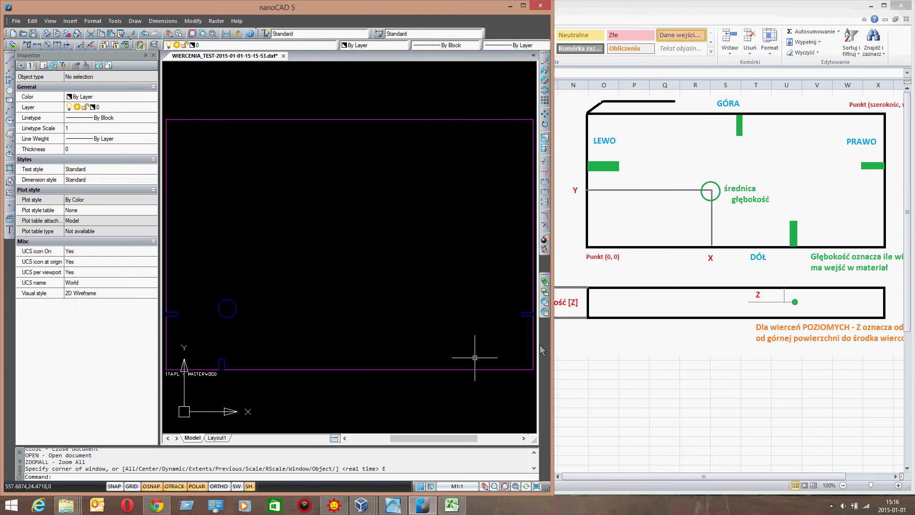
Step: Check the vertical drilling circle's thickness and diameter in nanoCAD against the first vertical drilling's depth and diameter in Excel
{"action": "left_click", "coordinate": [219, 307]}
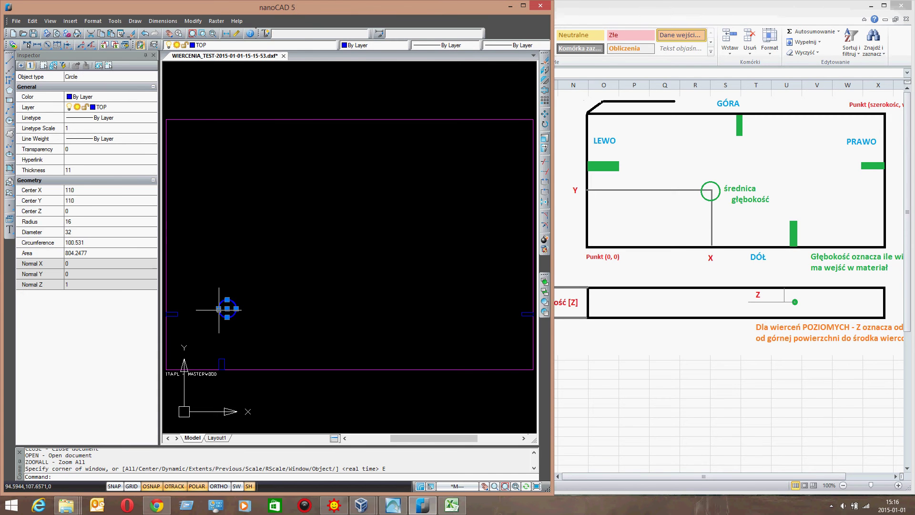
{"action": "left_click", "coordinate": [74, 173]}
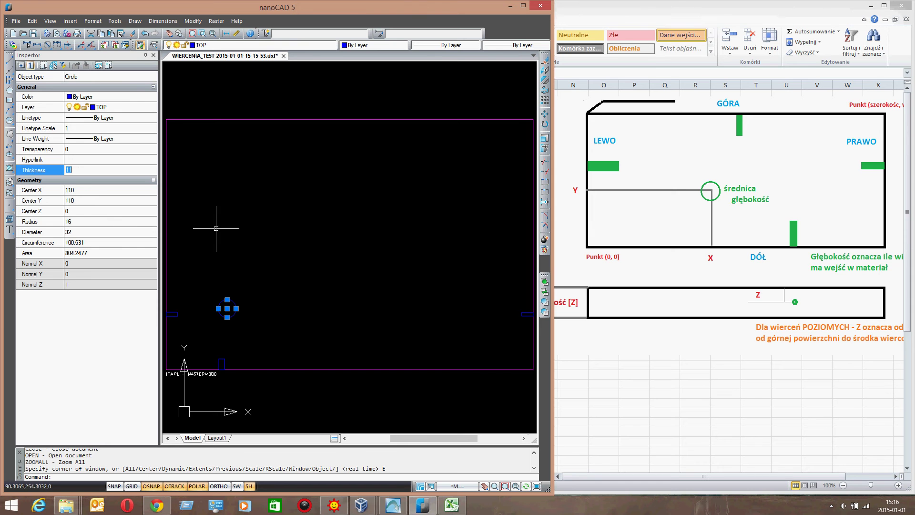
{"action": "left_click", "coordinate": [73, 235]}
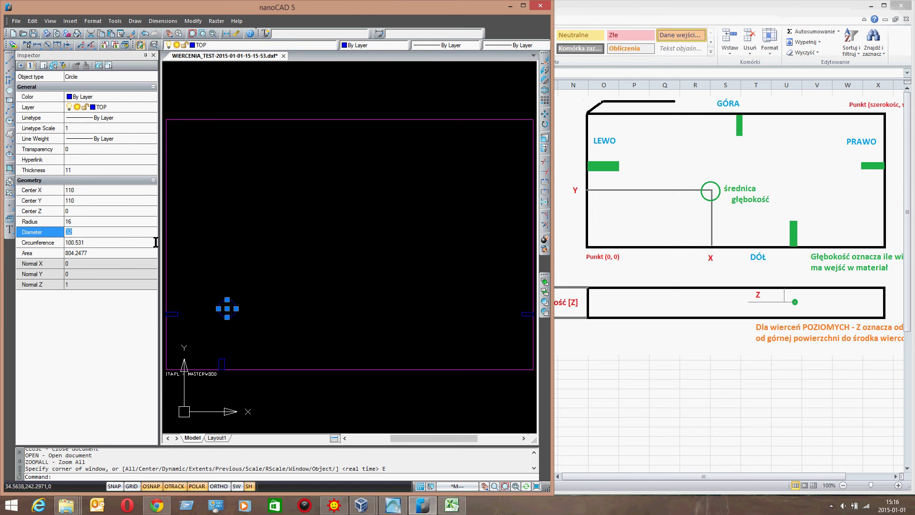
{"action": "left_click", "coordinate": [613, 11]}
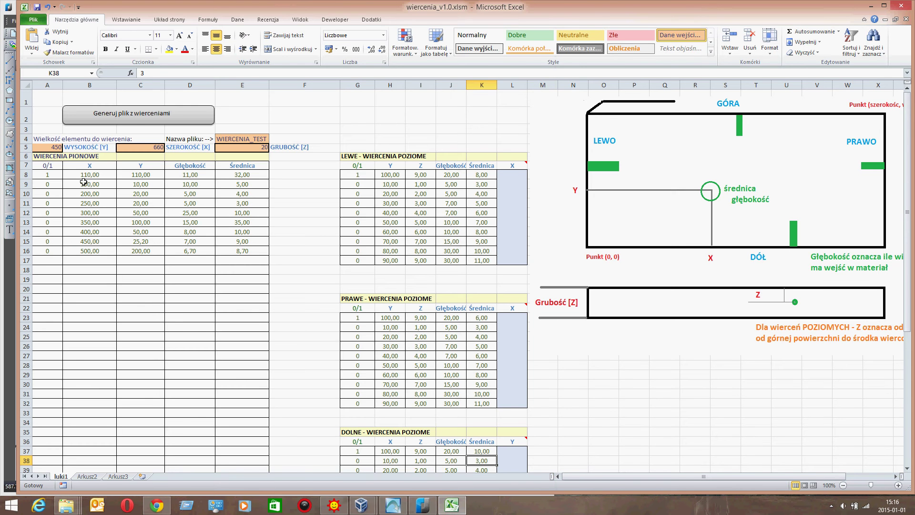
{"action": "left_click", "coordinate": [185, 177]}
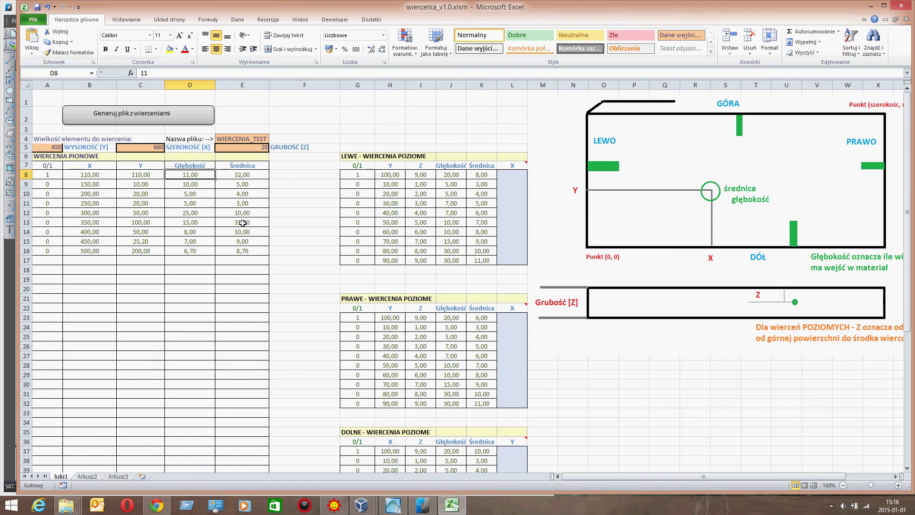
{"action": "left_click", "coordinate": [240, 177]}
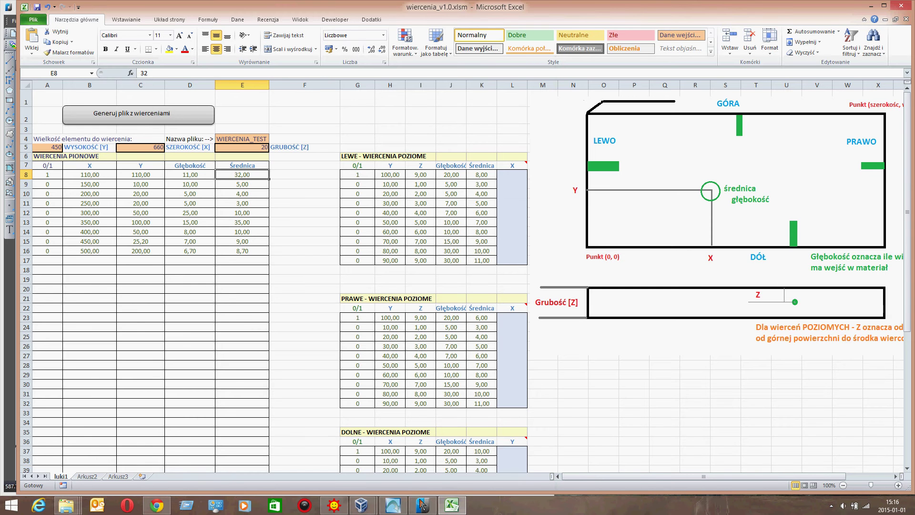
Step: Examine the first row of the upper horizontal drilling table and its 0/1 flag
{"action": "left_click", "coordinate": [573, 404]}
{"action": "scroll", "coordinate": [571, 414], "scroll_direction": "down", "scroll_amount": 7}
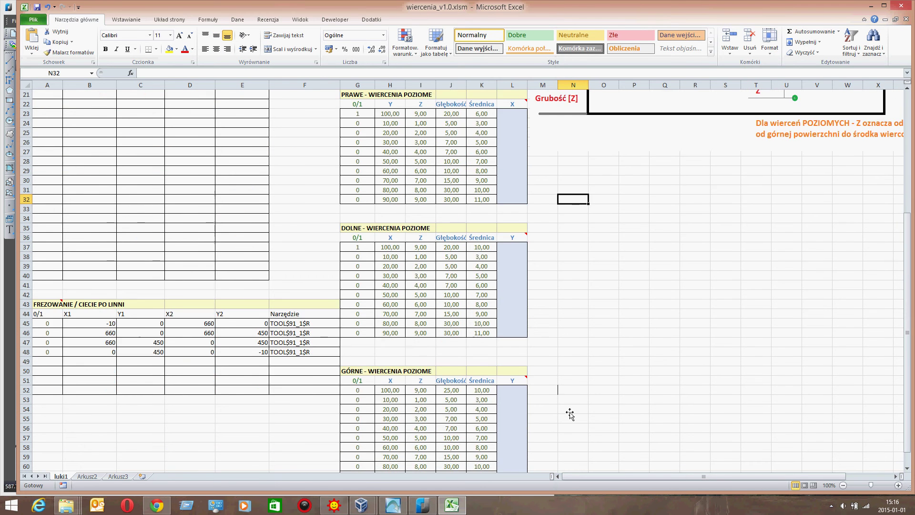
{"action": "scroll", "coordinate": [570, 414], "scroll_direction": "down", "scroll_amount": 3}
{"action": "left_click", "coordinate": [363, 295]}
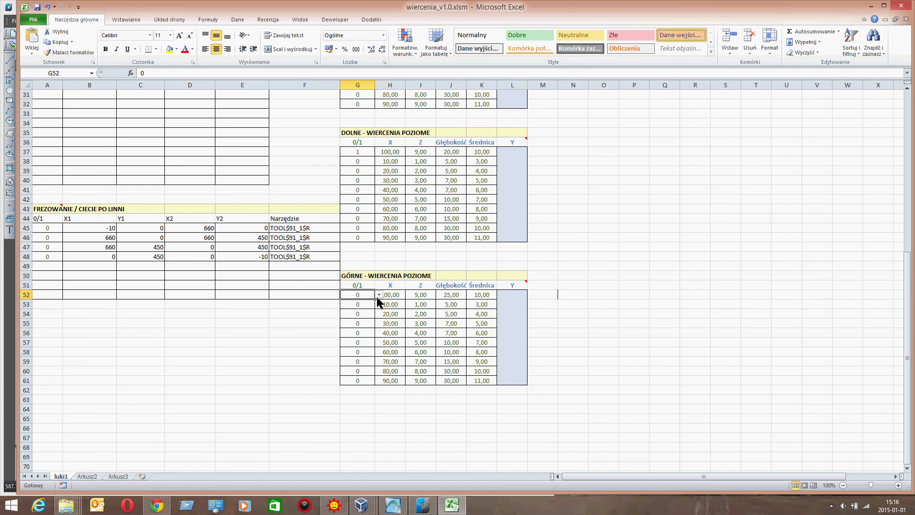
{"action": "left_click", "coordinate": [544, 278]}
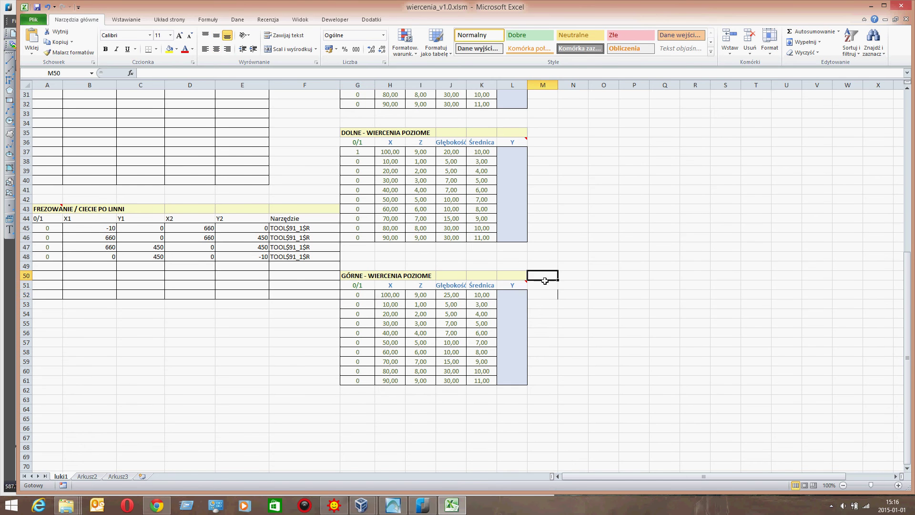
{"action": "scroll", "coordinate": [544, 329], "scroll_direction": "up", "scroll_amount": 10}
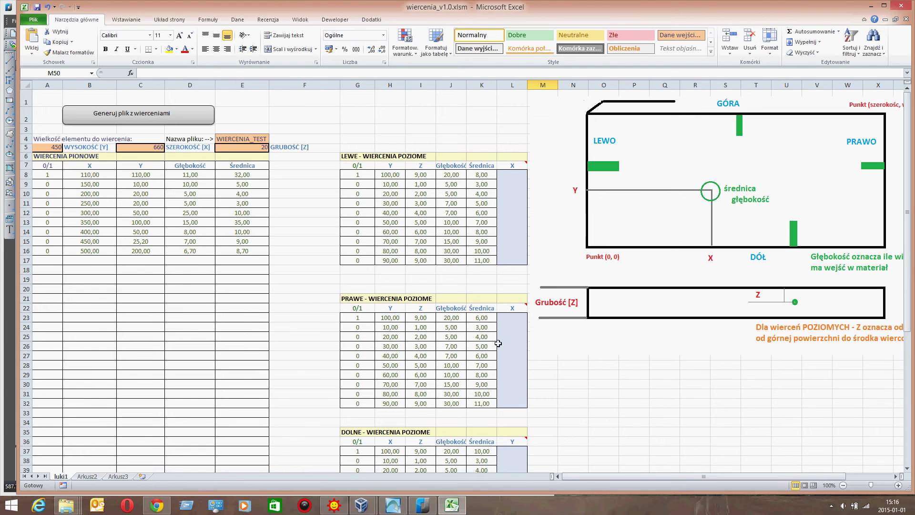
Step: Switch to nanoCAD, deselect the circle and inspect the thickness of the lower-edge drilling polyline
{"action": "left_click", "coordinate": [423, 505]}
{"action": "left_click", "coordinate": [319, 310]}
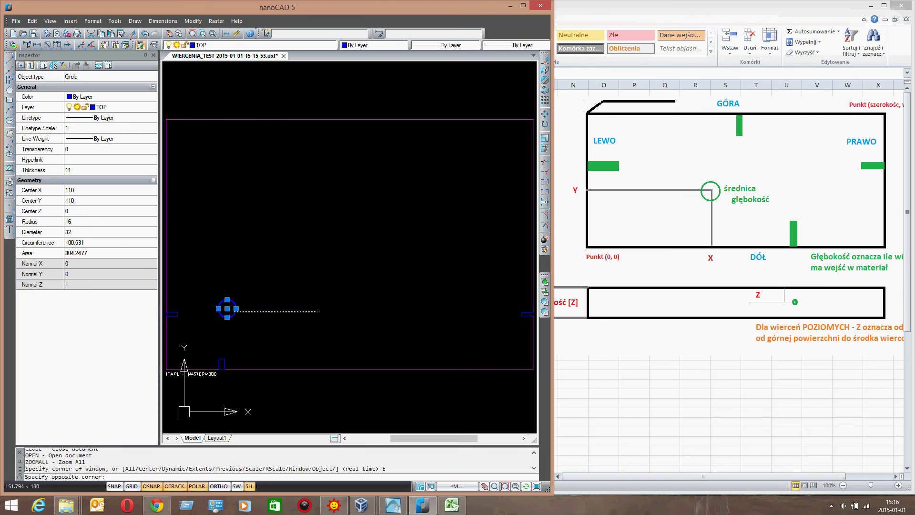
{"action": "key", "text": "Escape"}
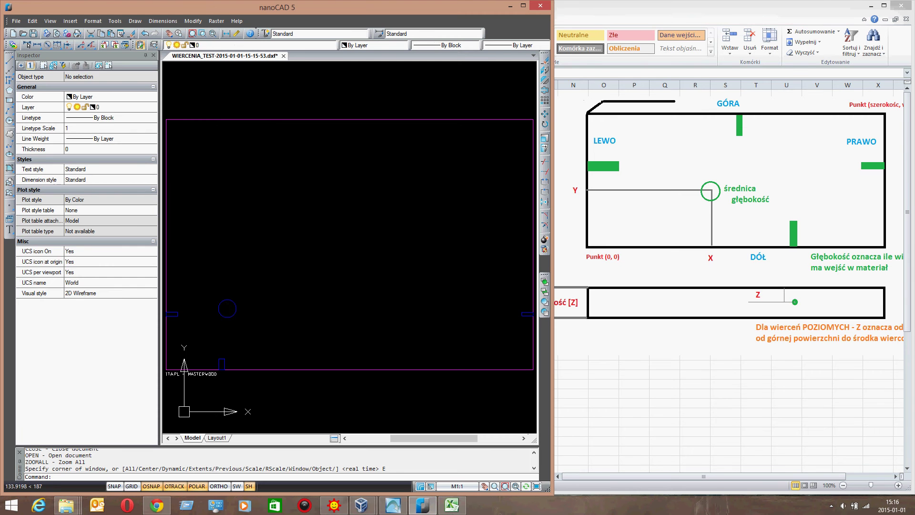
{"action": "left_click", "coordinate": [224, 358]}
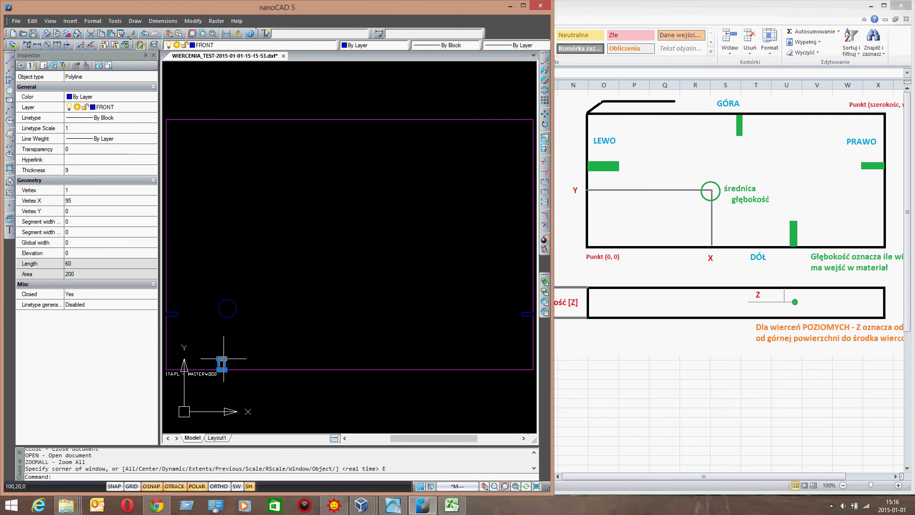
{"action": "left_click", "coordinate": [69, 172]}
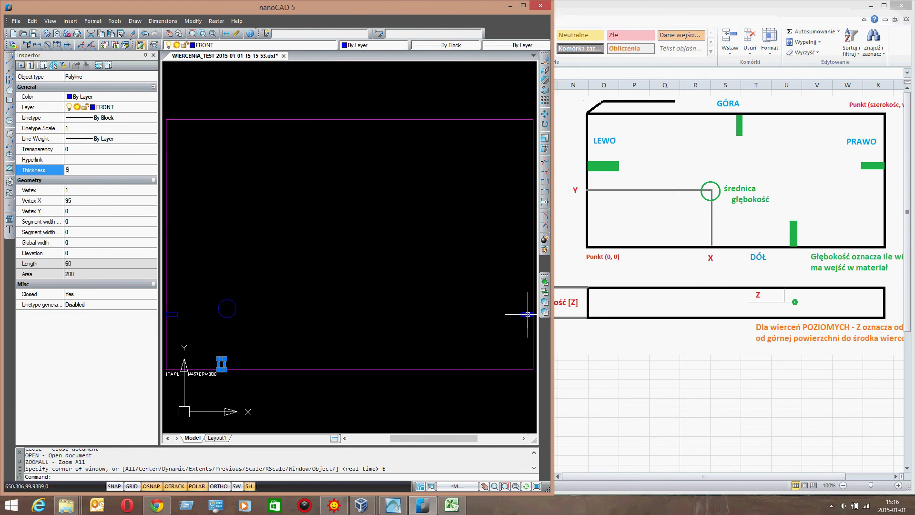
Step: Inspect the thickness of the right-edge and left-edge drilling polylines
{"action": "left_click", "coordinate": [528, 314]}
{"action": "left_click", "coordinate": [84, 172]}
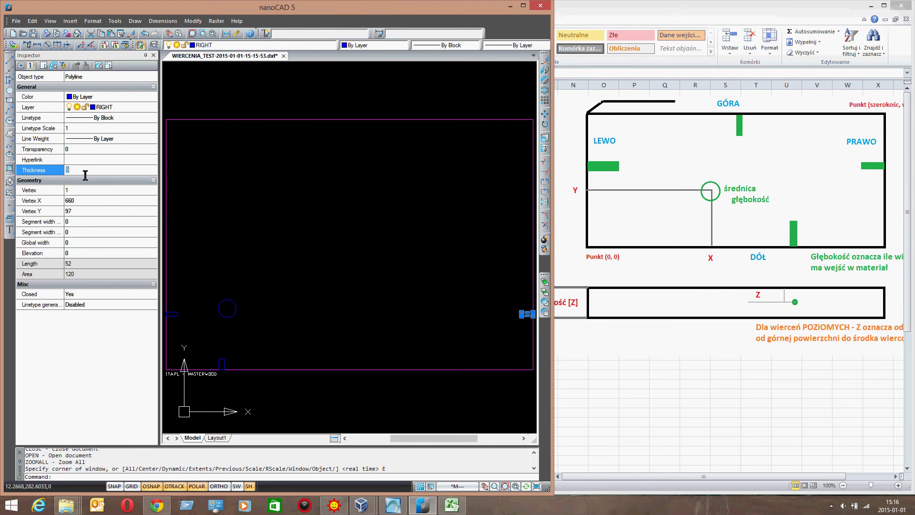
{"action": "left_click", "coordinate": [189, 198]}
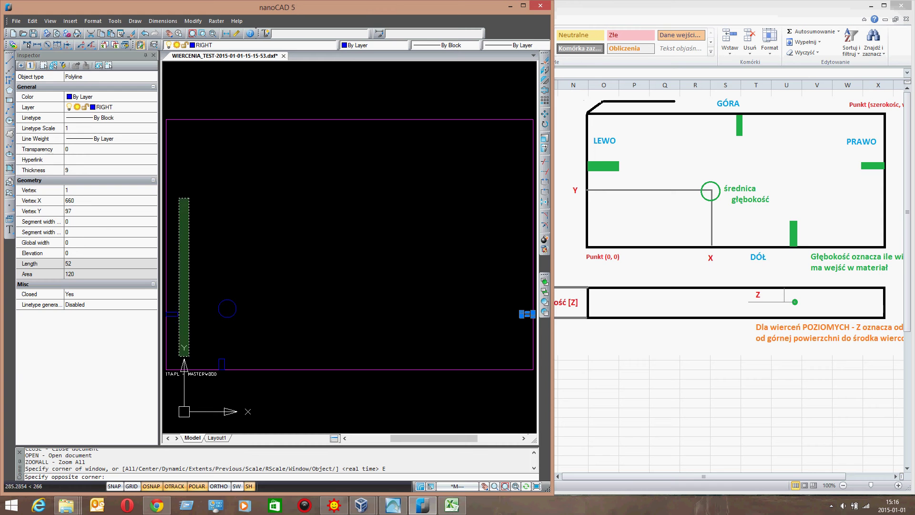
{"action": "key", "text": "Escape"}
{"action": "left_click", "coordinate": [173, 314]}
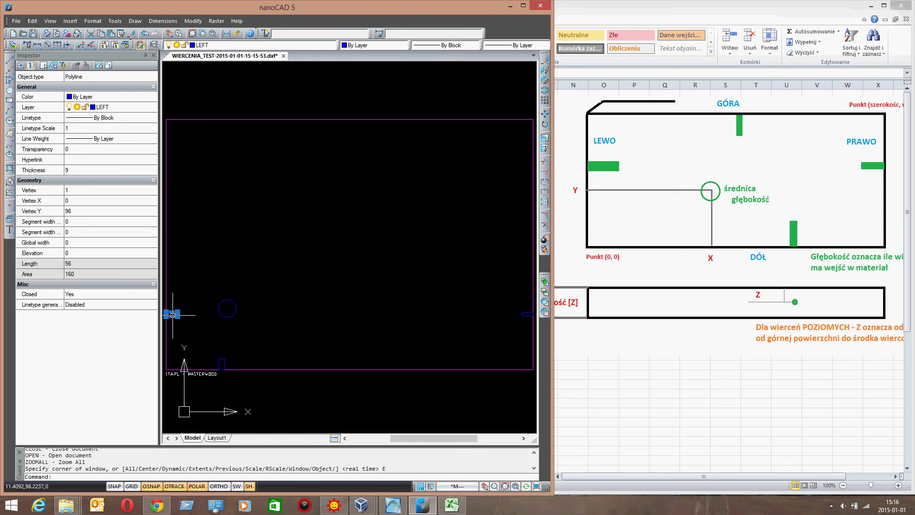
{"action": "left_click", "coordinate": [94, 172]}
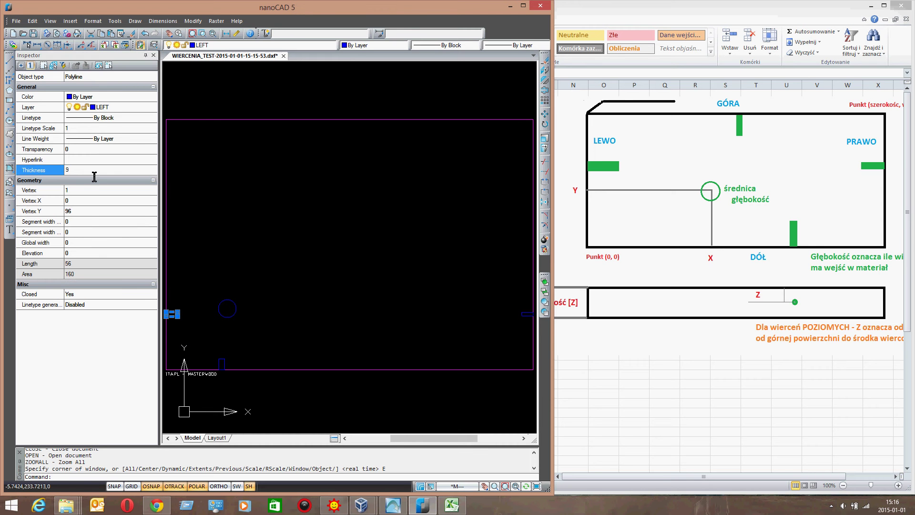
{"action": "left_click", "coordinate": [206, 194]}
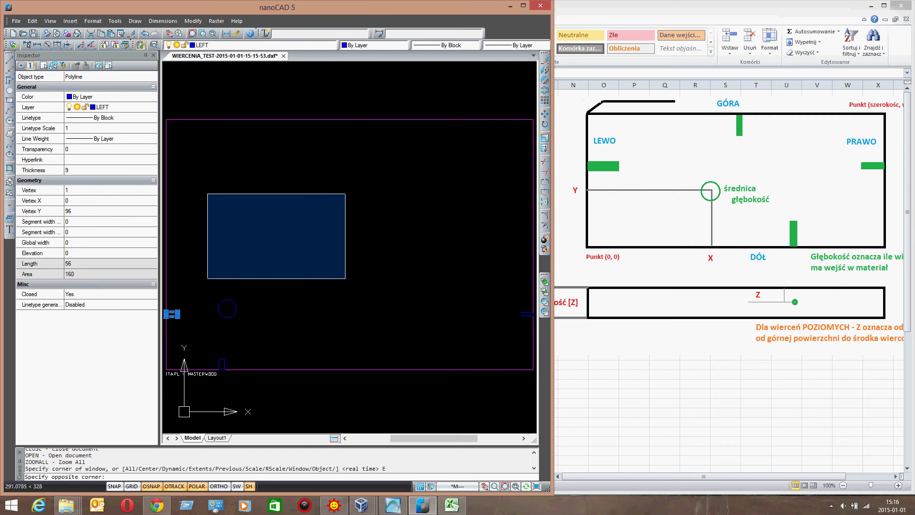
{"action": "left_click", "coordinate": [346, 279]}
Step: Switch to Excel and review the Z values of the first left, right and lower horizontal drillings
{"action": "left_click", "coordinate": [596, 382]}
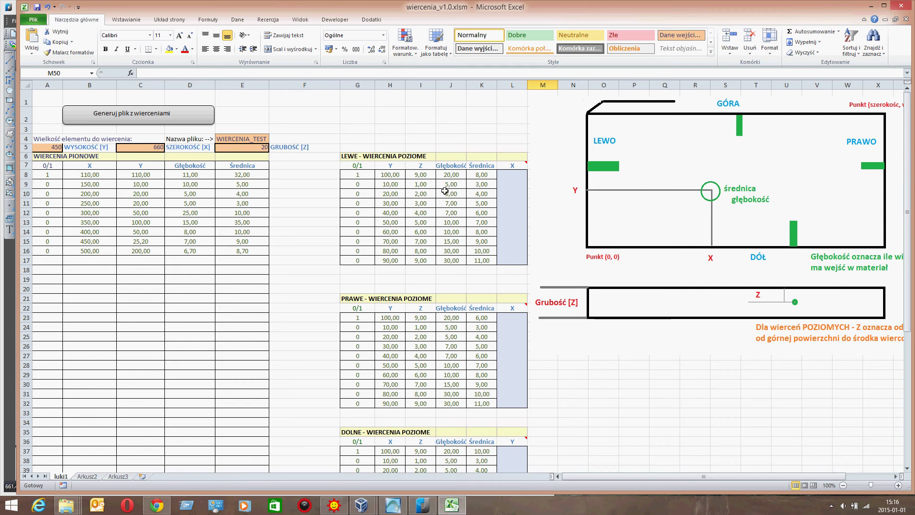
{"action": "left_click", "coordinate": [422, 177]}
{"action": "left_click", "coordinate": [422, 318]}
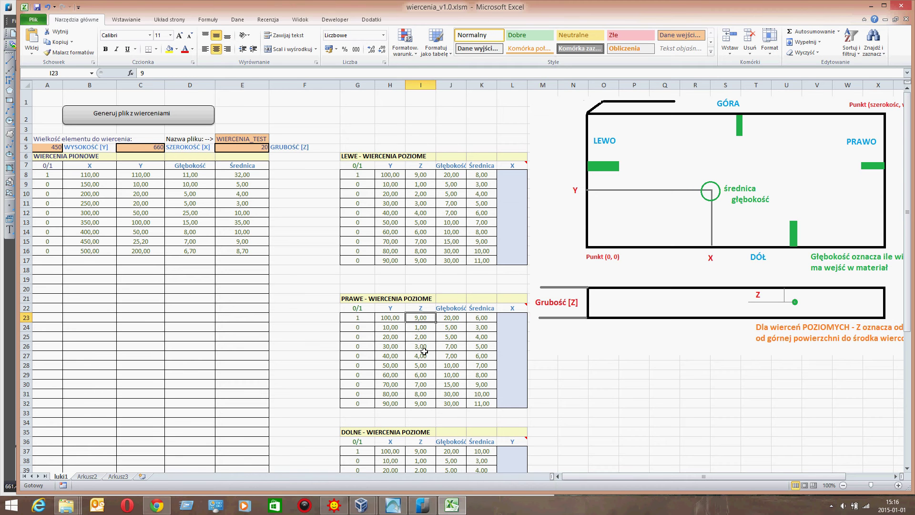
{"action": "left_click", "coordinate": [420, 453]}
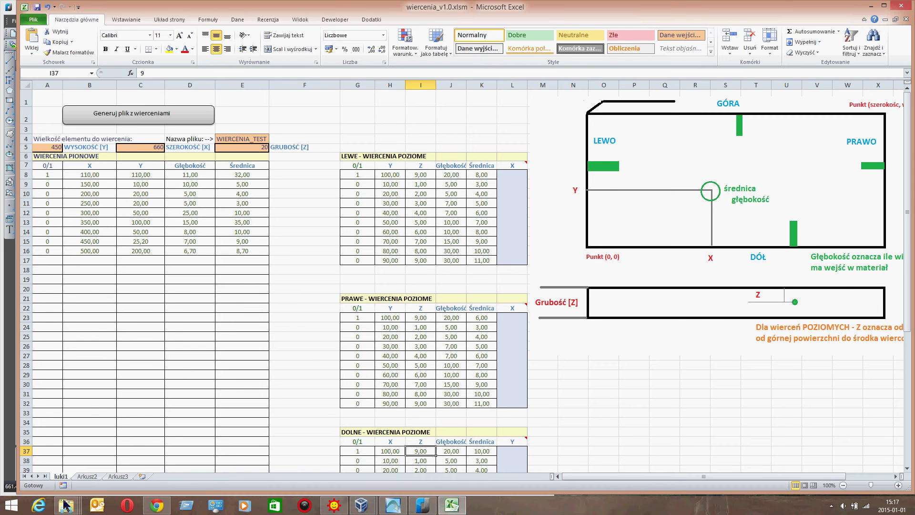
{"action": "mouse_move", "coordinate": [66, 504]}
{"action": "left_click", "coordinate": [66, 483]}
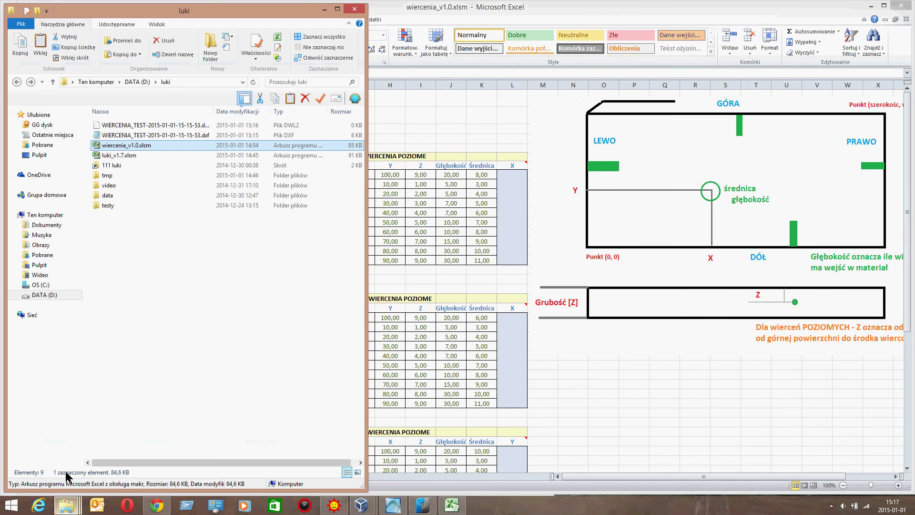
{"action": "left_click", "coordinate": [113, 137]}
{"action": "right_click", "coordinate": [114, 137]}
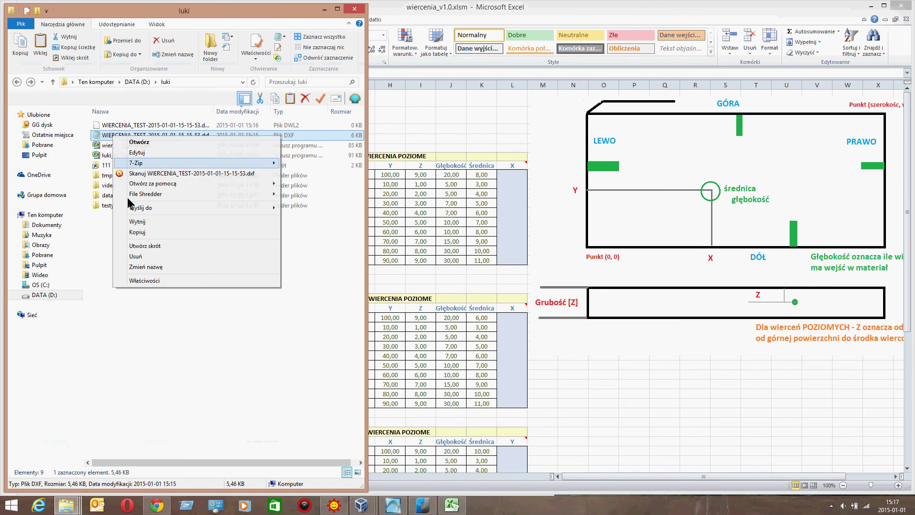
{"action": "left_click", "coordinate": [131, 233]}
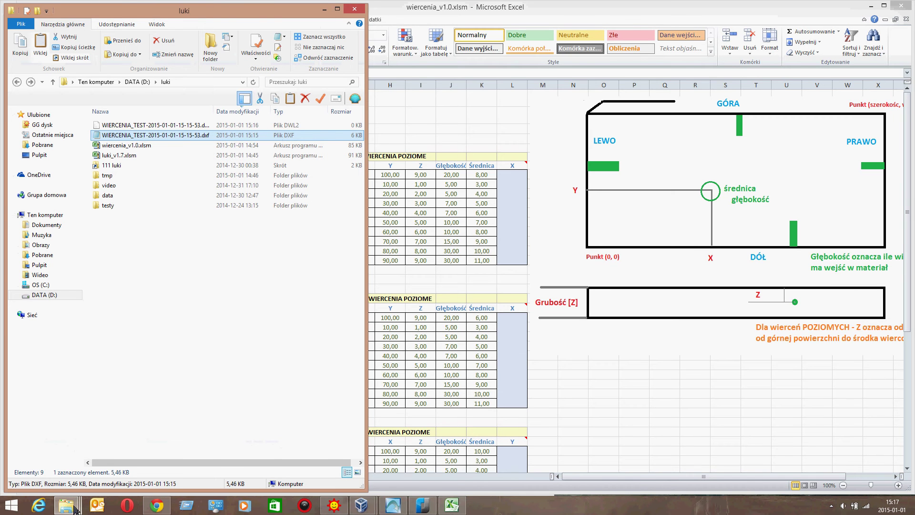
{"action": "mouse_move", "coordinate": [67, 505]}
{"action": "left_click", "coordinate": [164, 459]}
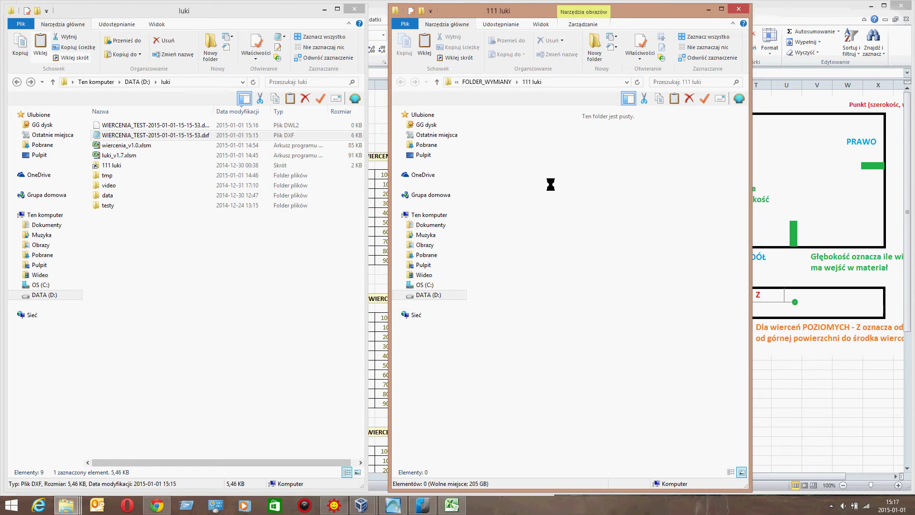
{"action": "left_click", "coordinate": [551, 228]}
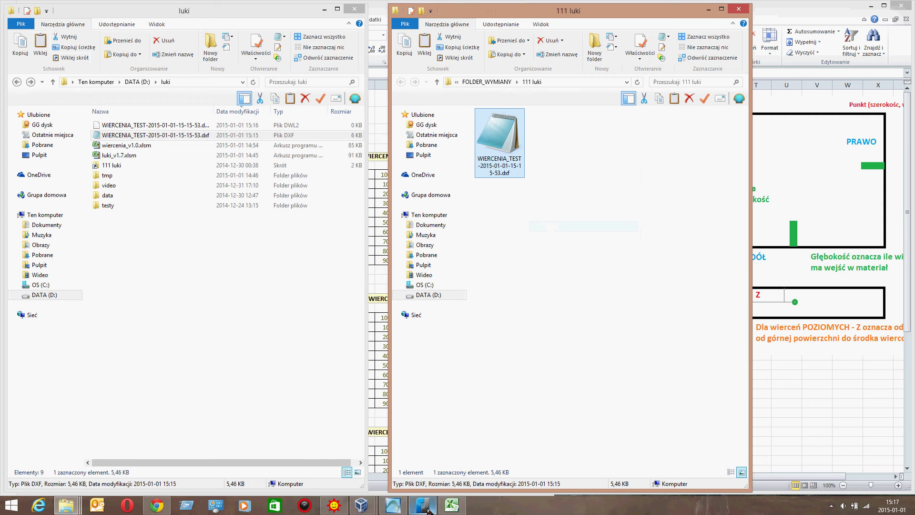
{"action": "mouse_move", "coordinate": [361, 511]}
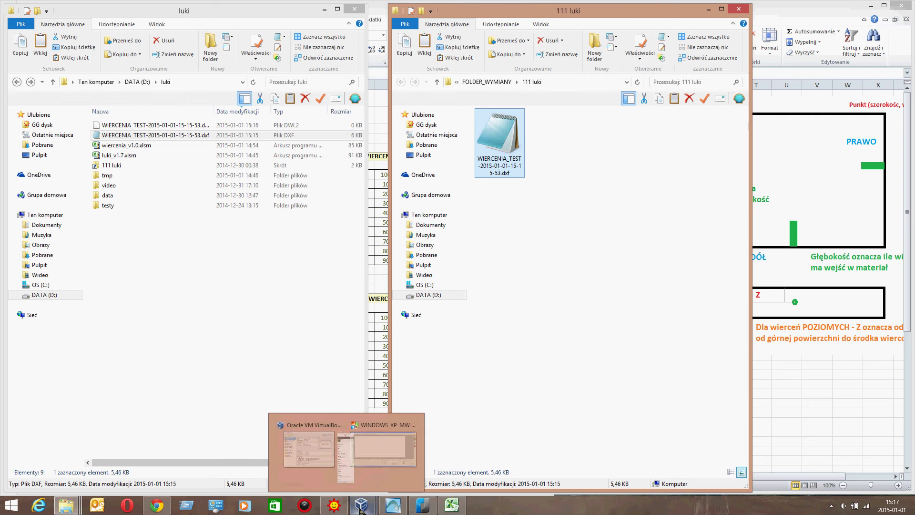
{"action": "left_click", "coordinate": [390, 472]}
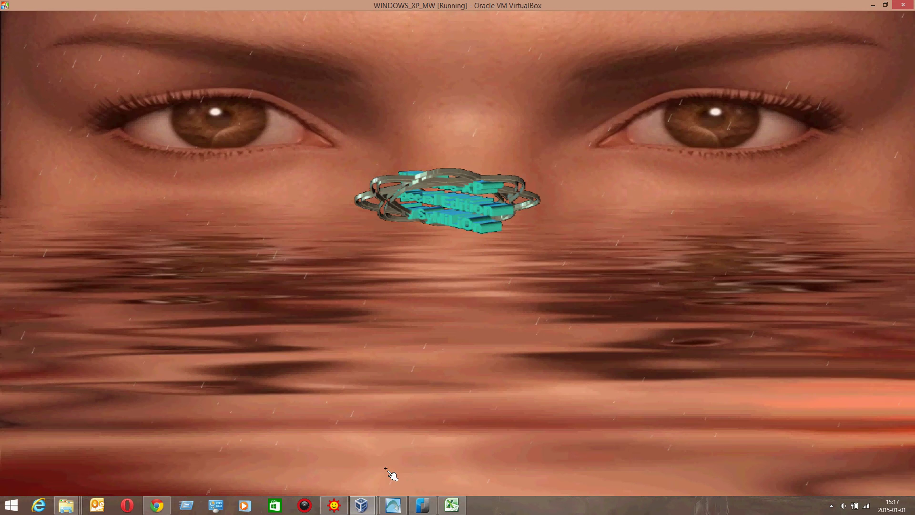
{"action": "left_click", "coordinate": [390, 472]}
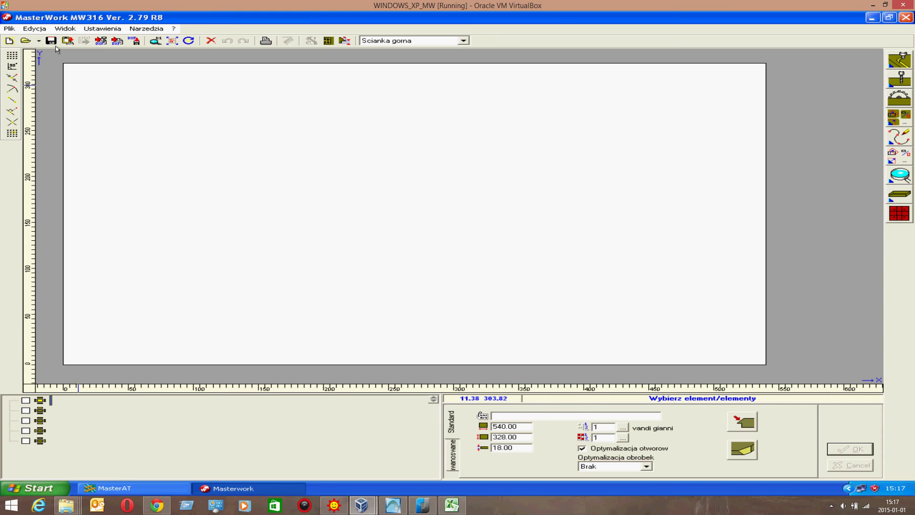
{"action": "left_click", "coordinate": [106, 46]}
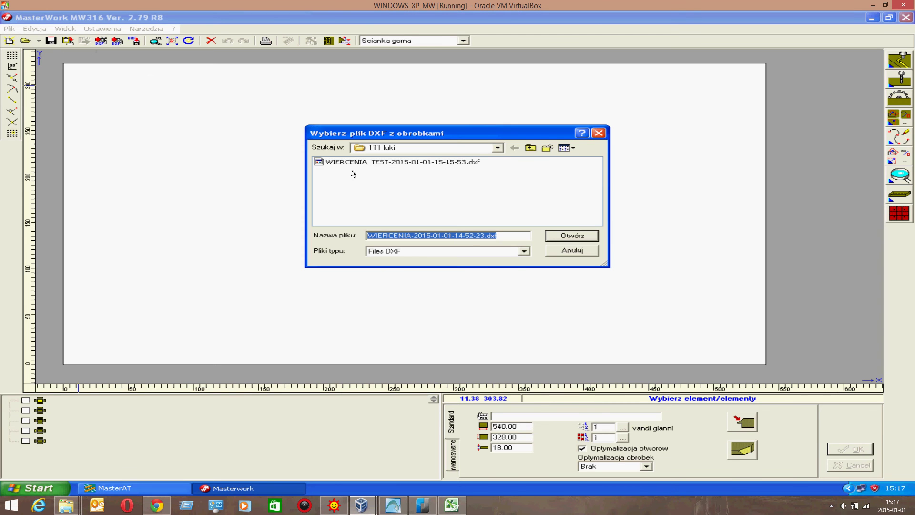
{"action": "left_click", "coordinate": [385, 163]}
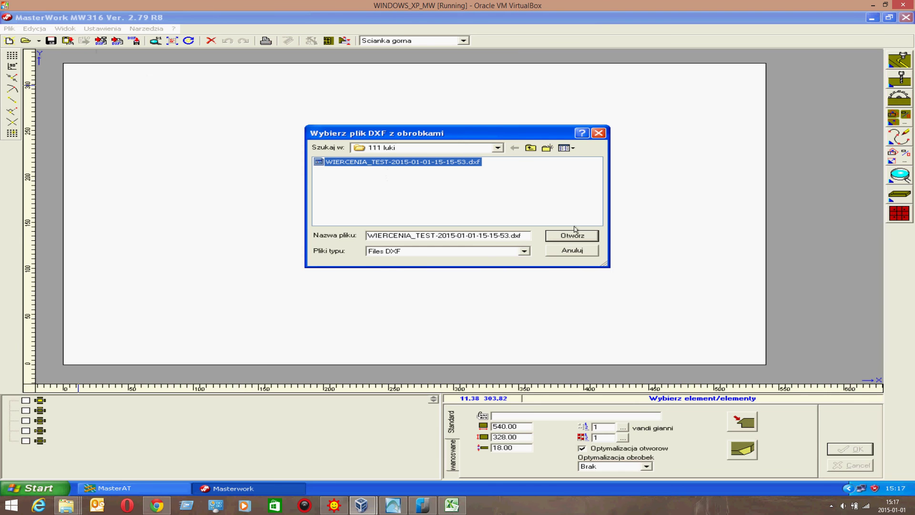
{"action": "left_click", "coordinate": [575, 238]}
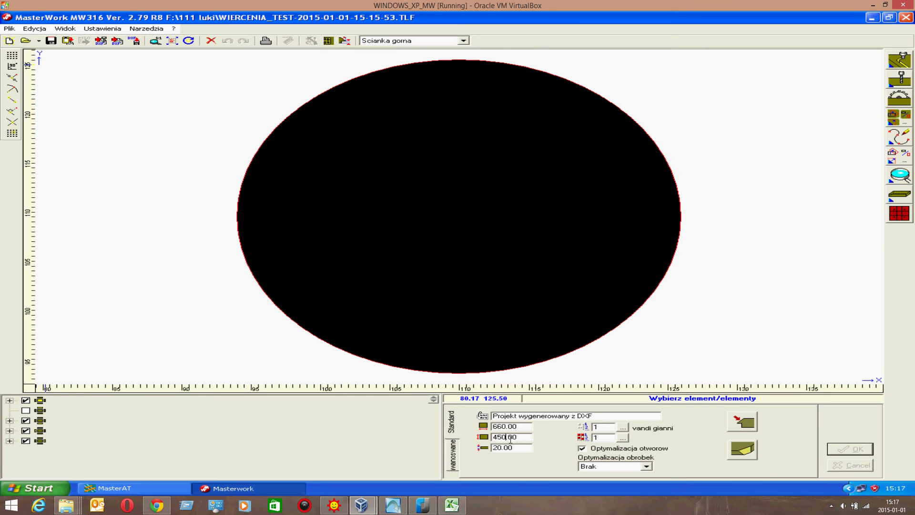
Step: View the left face and then the whole top face of the imported panel, with its operations expanded
{"action": "left_click", "coordinate": [10, 401]}
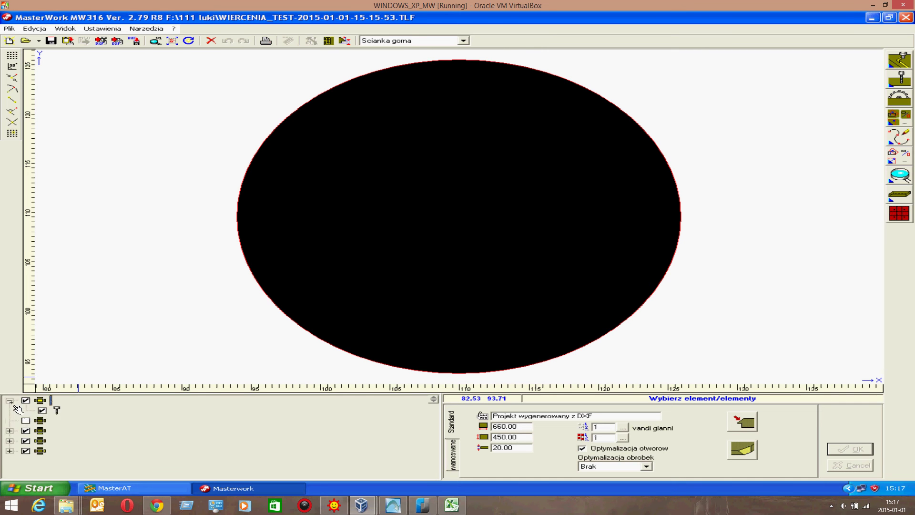
{"action": "left_click", "coordinate": [40, 439]}
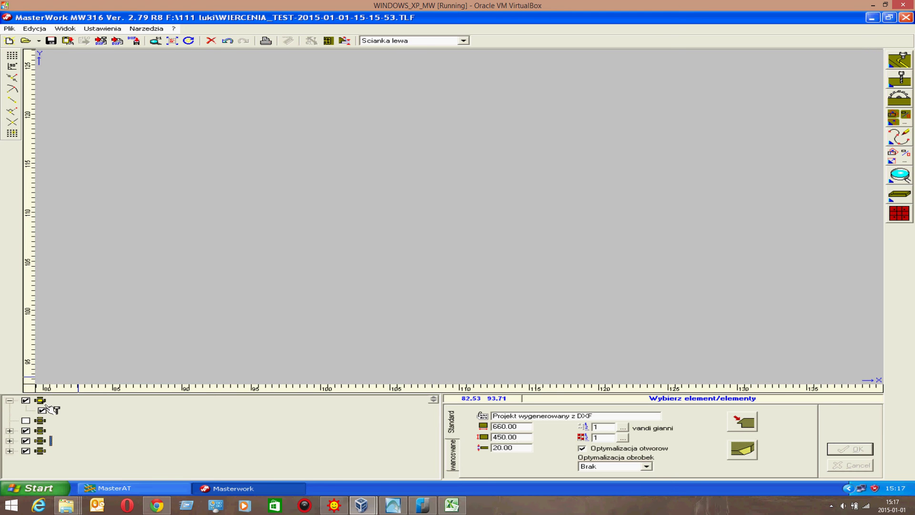
{"action": "left_click", "coordinate": [46, 406]}
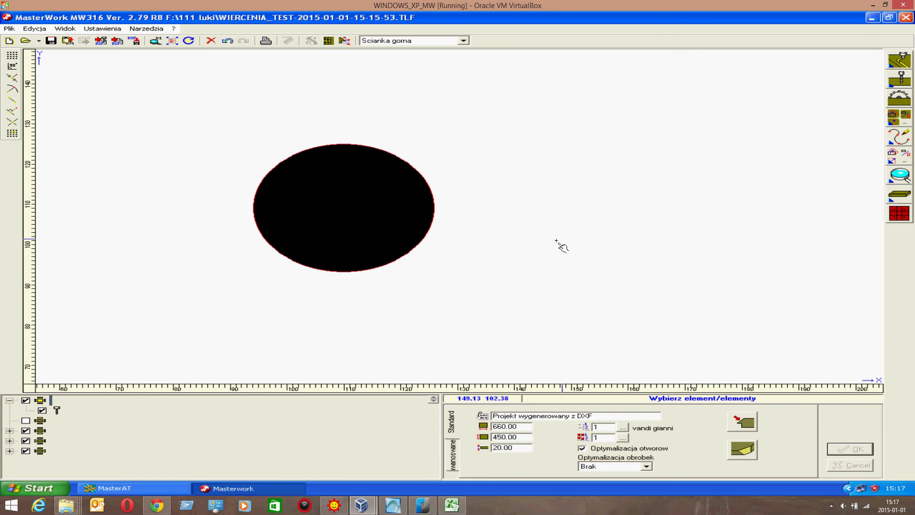
{"action": "scroll", "coordinate": [562, 246], "scroll_direction": "down", "scroll_amount": 5}
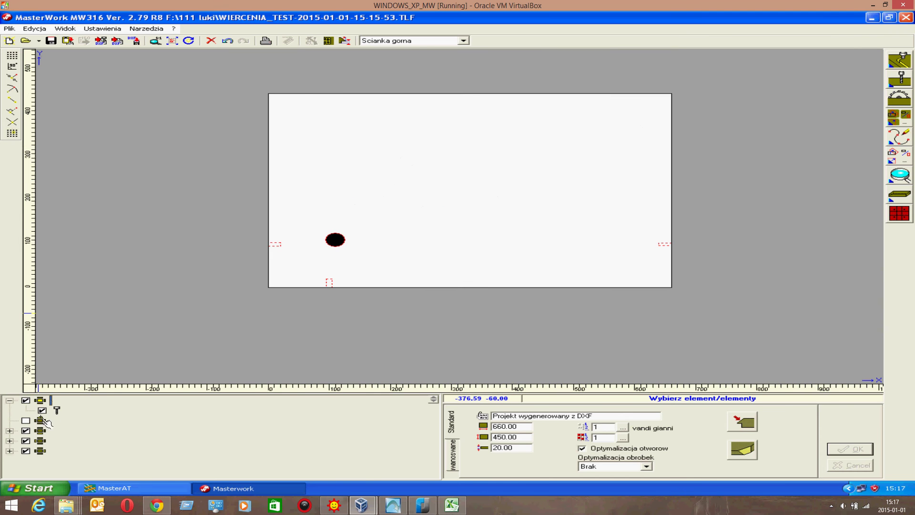
Step: Inspect the vertical drilling's X and Y position and compare it with the first vertical drilling row in Excel
{"action": "left_click", "coordinate": [57, 410]}
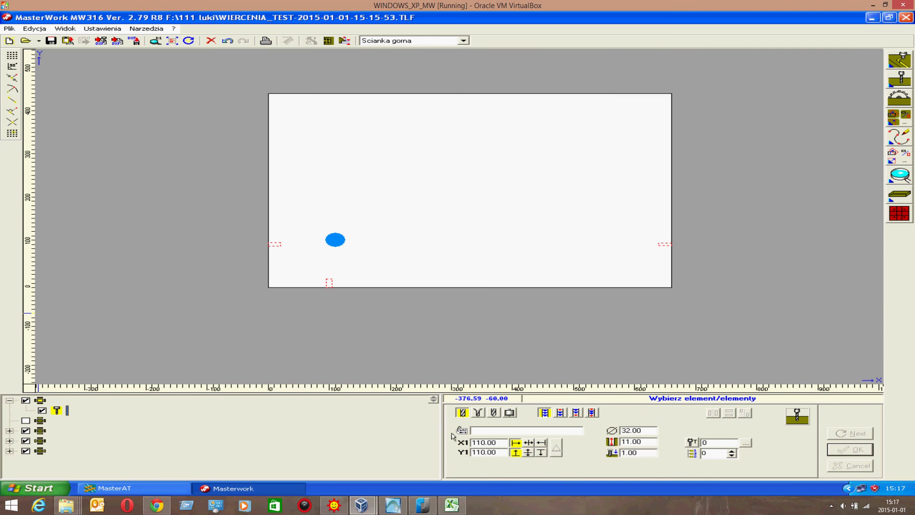
{"action": "left_click_drag", "start_coordinate": [491, 447], "coordinate": [493, 460]}
{"action": "left_click", "coordinate": [477, 455]}
{"action": "double_click", "coordinate": [480, 456]}
{"action": "left_click", "coordinate": [483, 455]}
{"action": "left_click", "coordinate": [452, 505]}
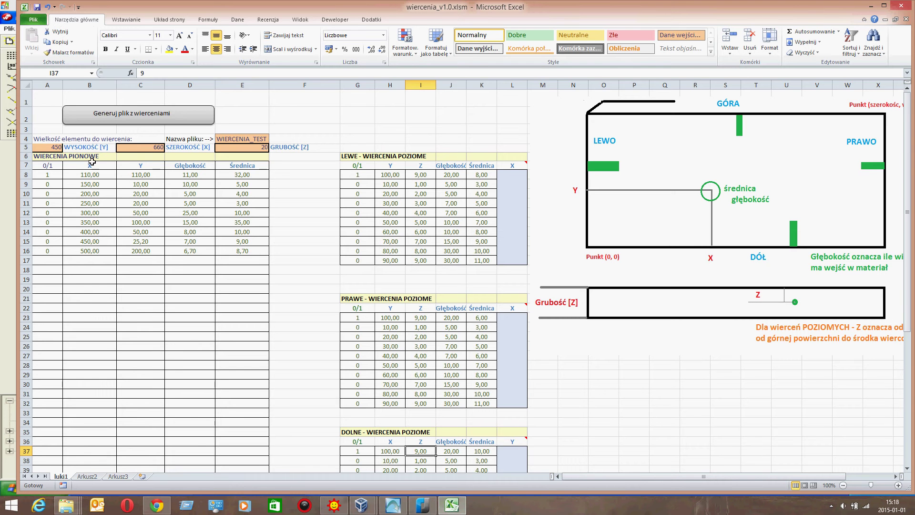
{"action": "left_click", "coordinate": [84, 177]}
{"action": "left_click", "coordinate": [126, 177]}
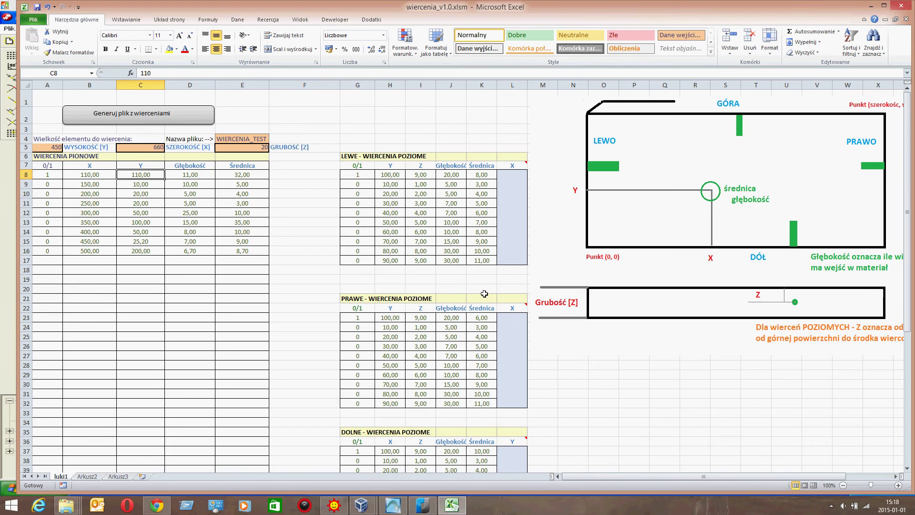
Step: Inspect the vertical drilling's depth and diameter in MasterWork and compare them with the first vertical drilling row in Excel
{"action": "left_click", "coordinate": [362, 505]}
{"action": "left_click", "coordinate": [444, 462]}
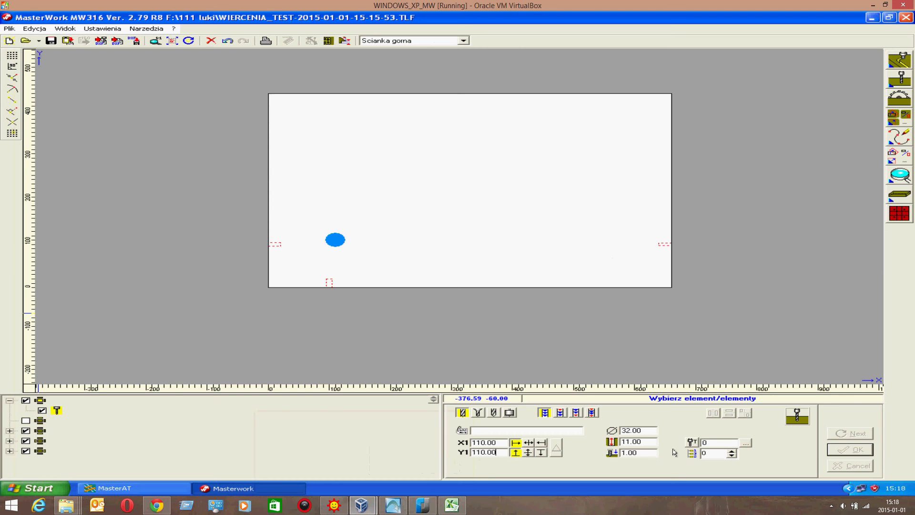
{"action": "left_click_drag", "start_coordinate": [644, 446], "coordinate": [625, 435]}
{"action": "left_click", "coordinate": [452, 505]}
{"action": "left_click", "coordinate": [184, 177]}
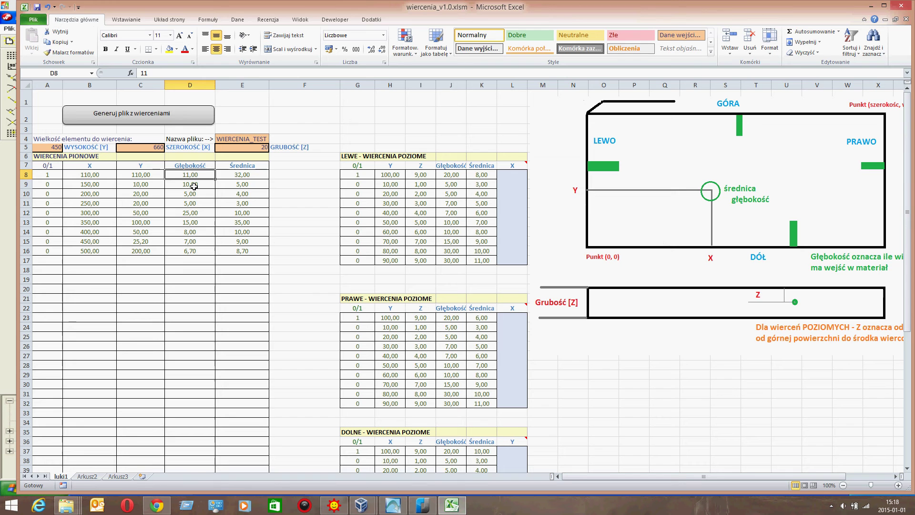
{"action": "left_click", "coordinate": [237, 177]}
{"action": "left_click", "coordinate": [296, 176]}
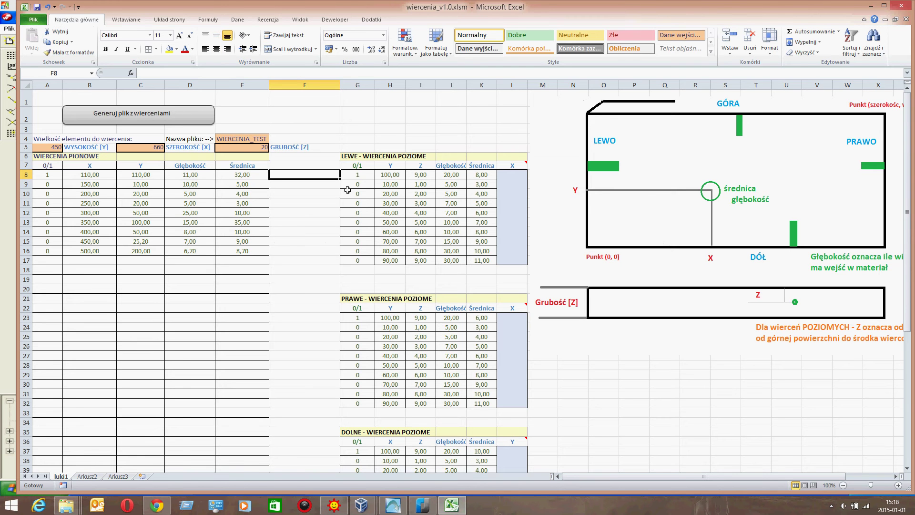
Step: Review the first row of the left horizontal drillings in the Excel sheet
{"action": "left_click", "coordinate": [357, 177]}
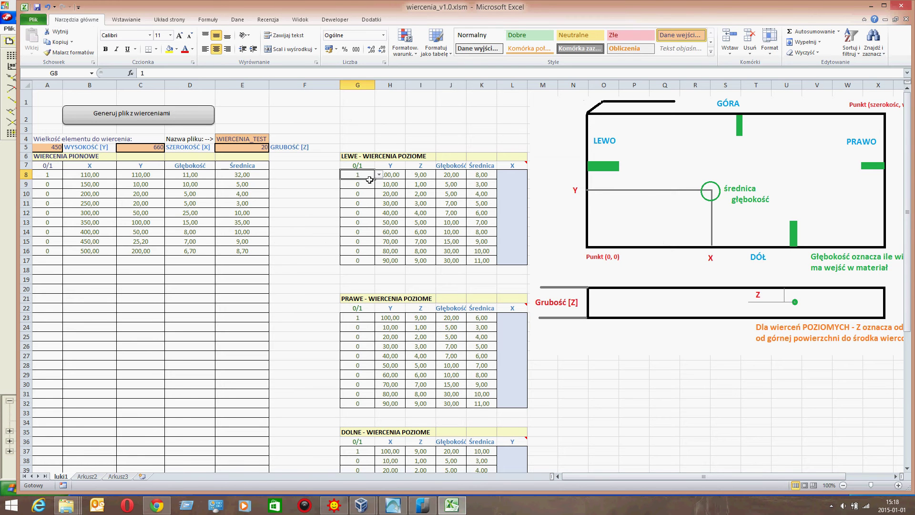
{"action": "left_click", "coordinate": [548, 180]}
{"action": "left_click", "coordinate": [522, 179]}
{"action": "left_click_drag", "start_coordinate": [522, 180], "coordinate": [360, 177]}
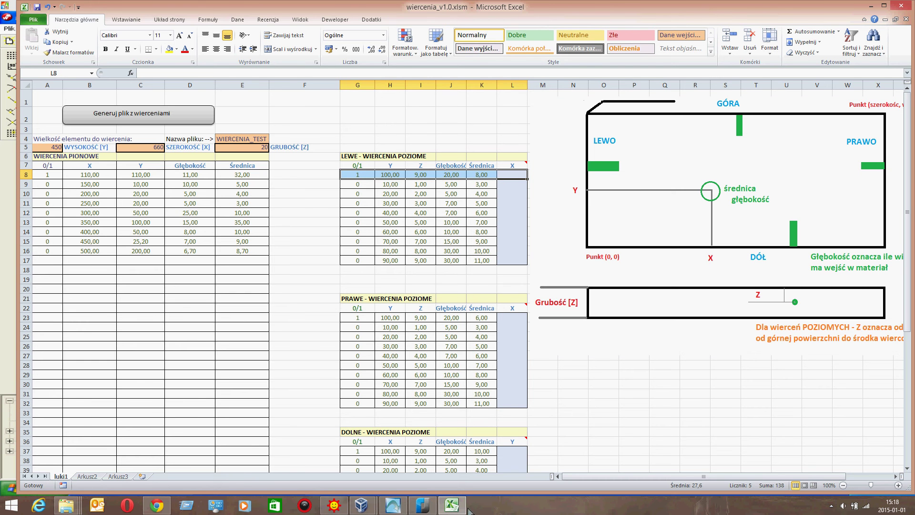
Step: Switch to MasterWork and view the panel's front and left faces with their horizontal drillings
{"action": "left_click", "coordinate": [363, 507]}
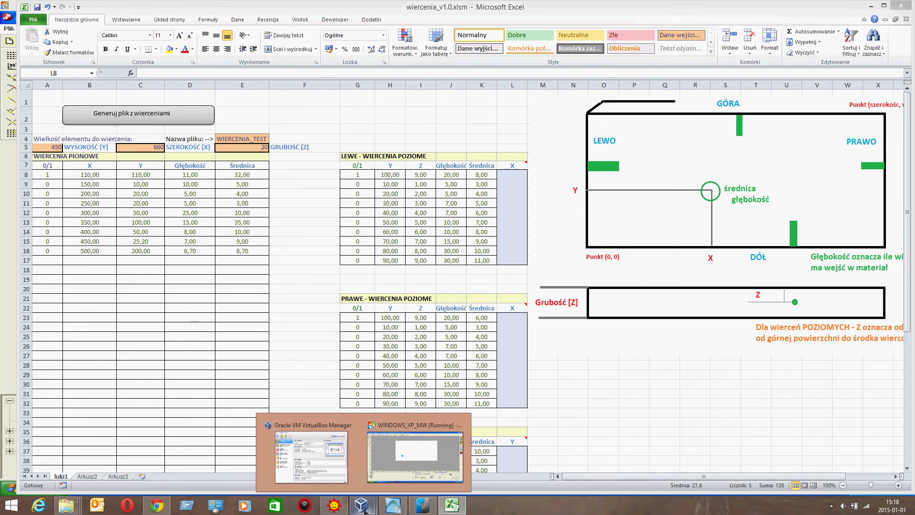
{"action": "left_click", "coordinate": [390, 465]}
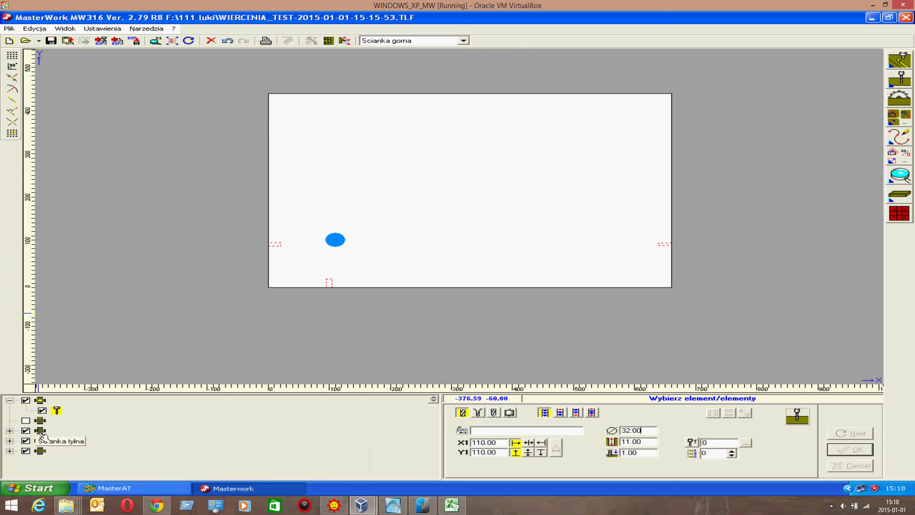
{"action": "left_click", "coordinate": [42, 450]}
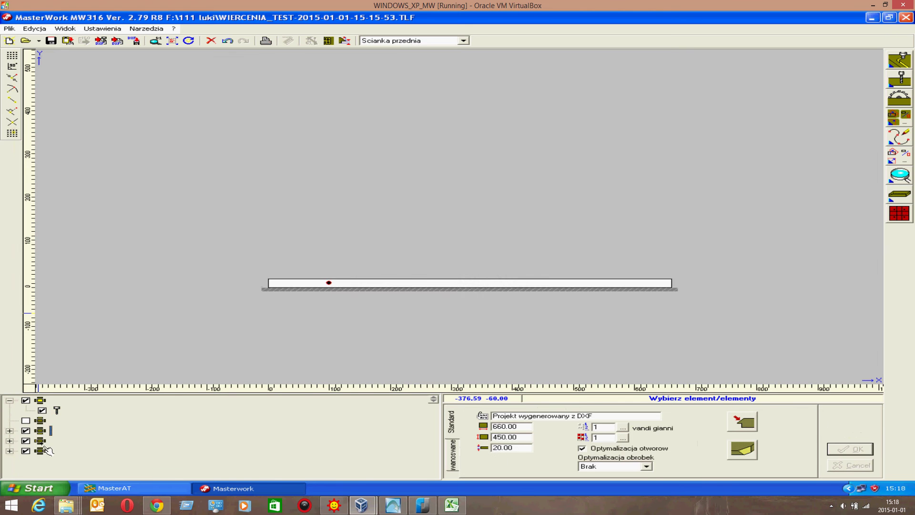
{"action": "left_click", "coordinate": [42, 440]}
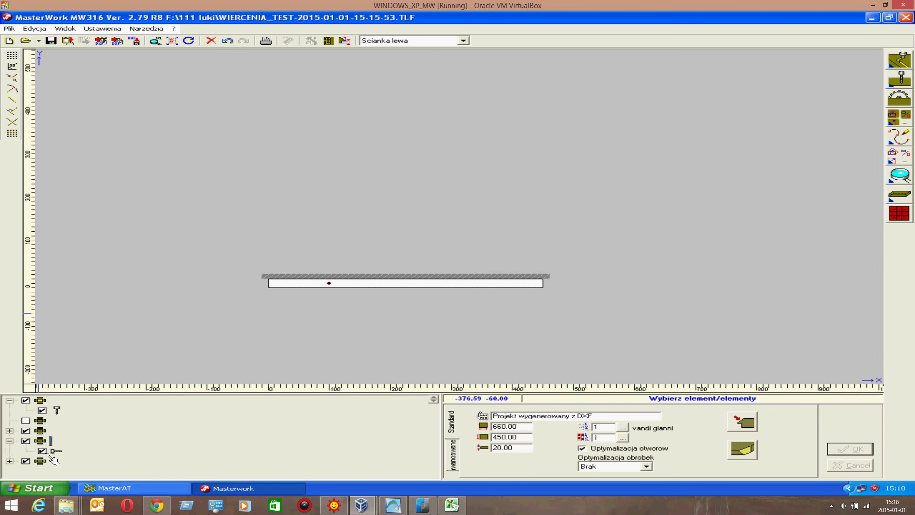
Step: Inspect the position, depth and diameter of the left, lower and right horizontal drillings
{"action": "left_click", "coordinate": [56, 450]}
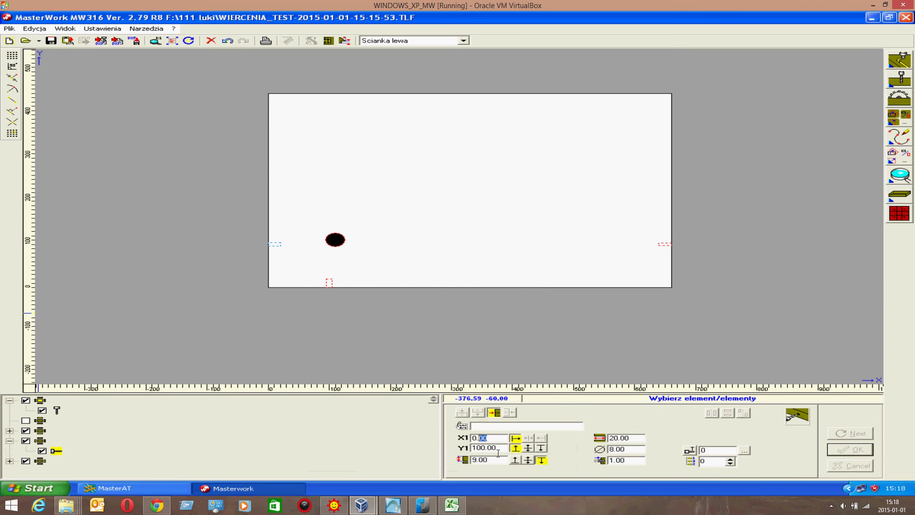
{"action": "left_click_drag", "start_coordinate": [504, 454], "coordinate": [475, 467]}
{"action": "left_click_drag", "start_coordinate": [634, 453], "coordinate": [612, 448]}
{"action": "left_click", "coordinate": [329, 283]}
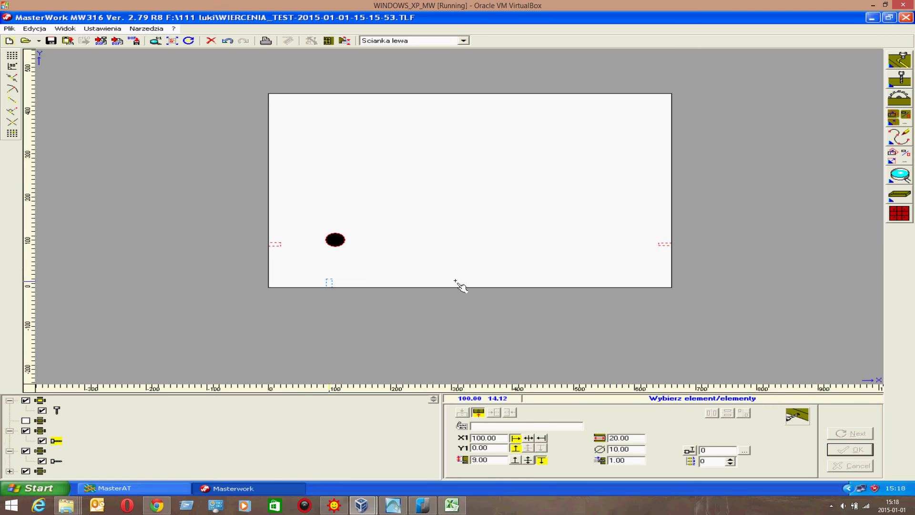
{"action": "left_click", "coordinate": [668, 246]}
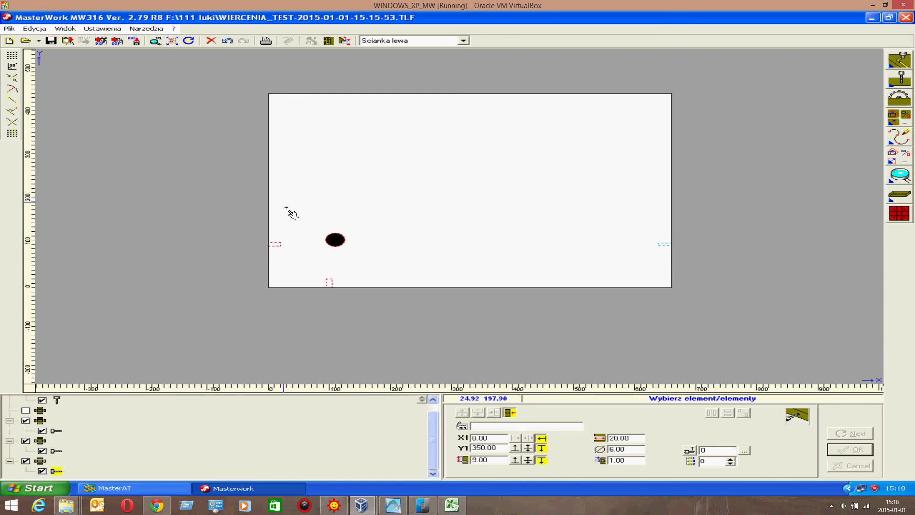
{"action": "left_click", "coordinate": [11, 29]}
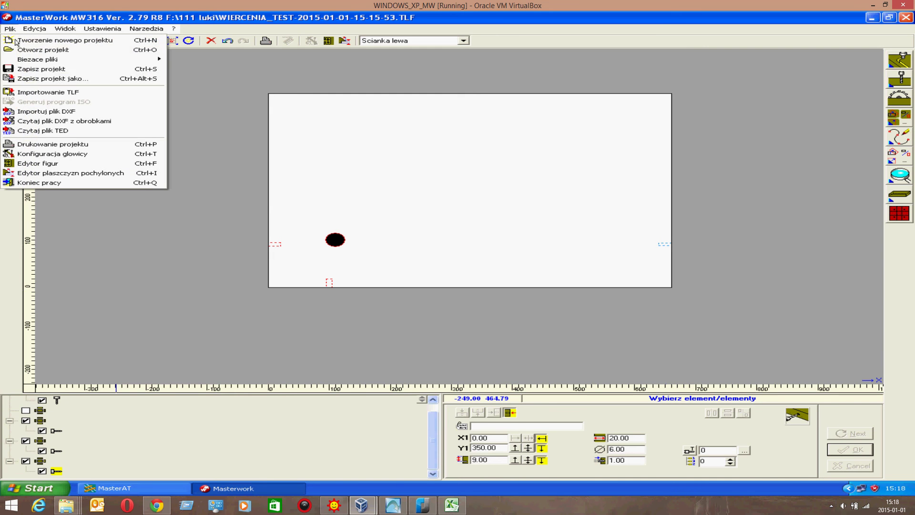
{"action": "left_click", "coordinate": [37, 82]}
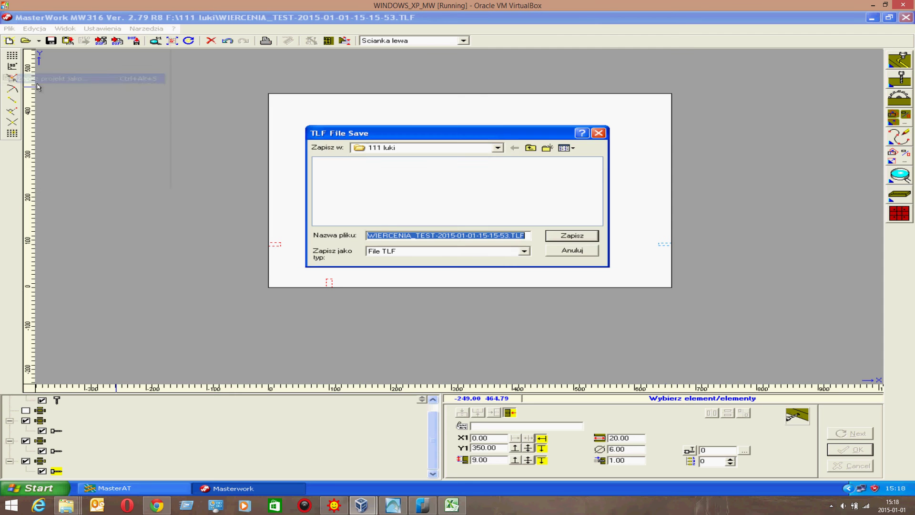
{"action": "left_click", "coordinate": [498, 148]}
{"action": "left_click", "coordinate": [503, 156]}
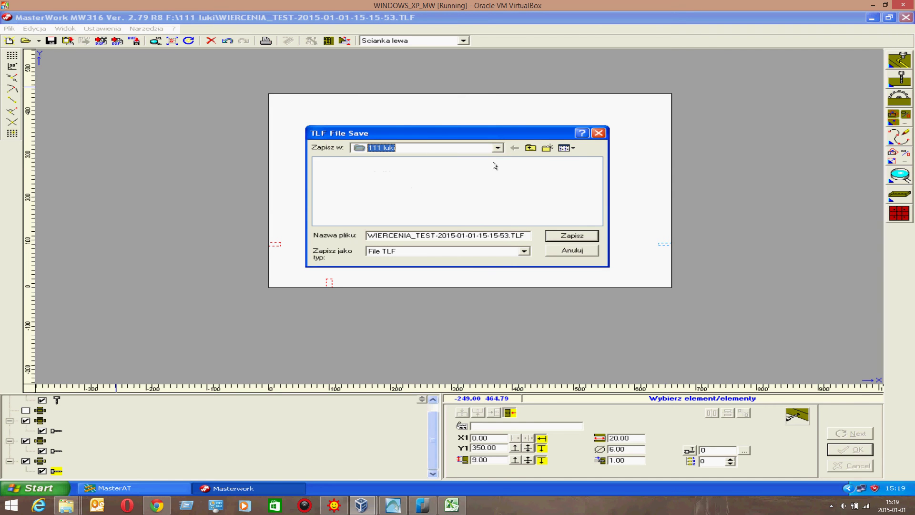
{"action": "left_click", "coordinate": [571, 236]}
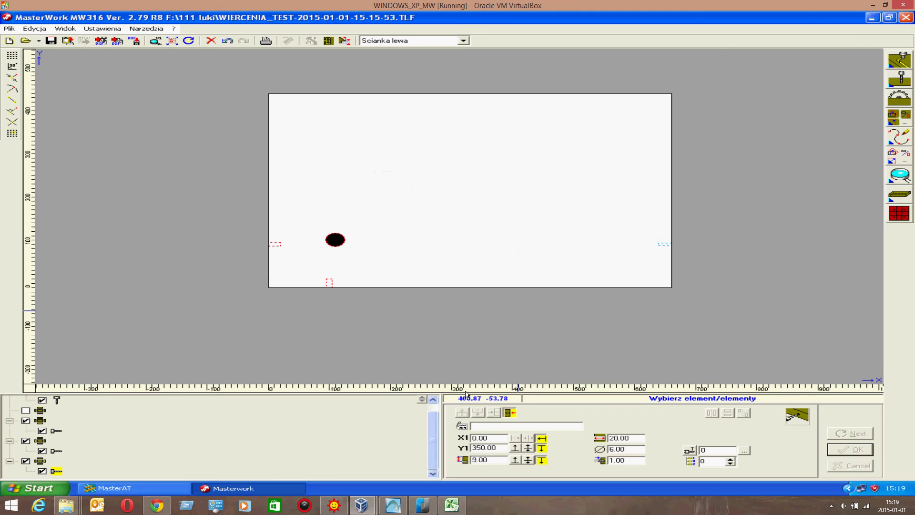
{"action": "left_click", "coordinate": [113, 489]}
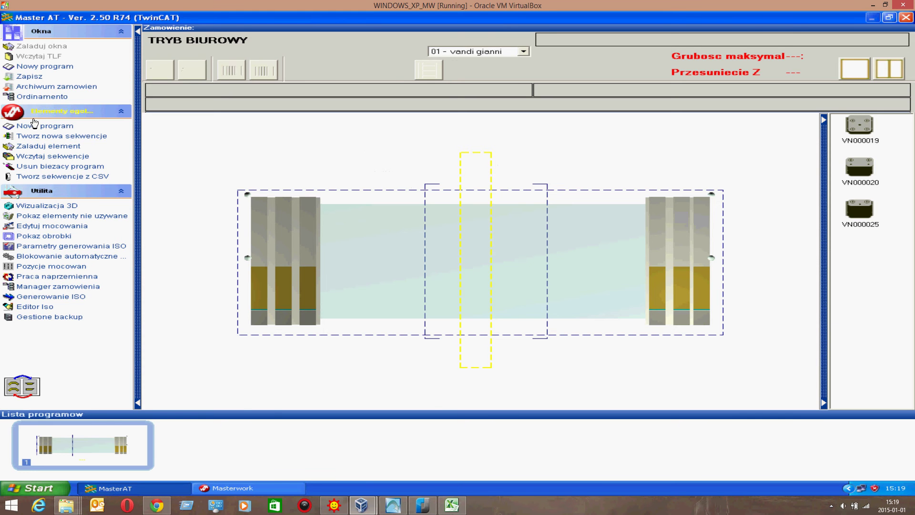
{"action": "left_click", "coordinate": [49, 147]}
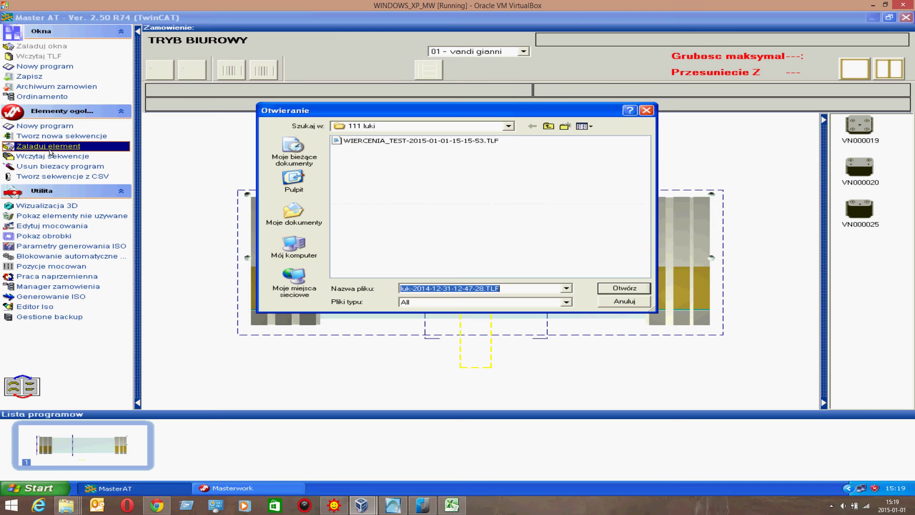
{"action": "left_click", "coordinate": [416, 141]}
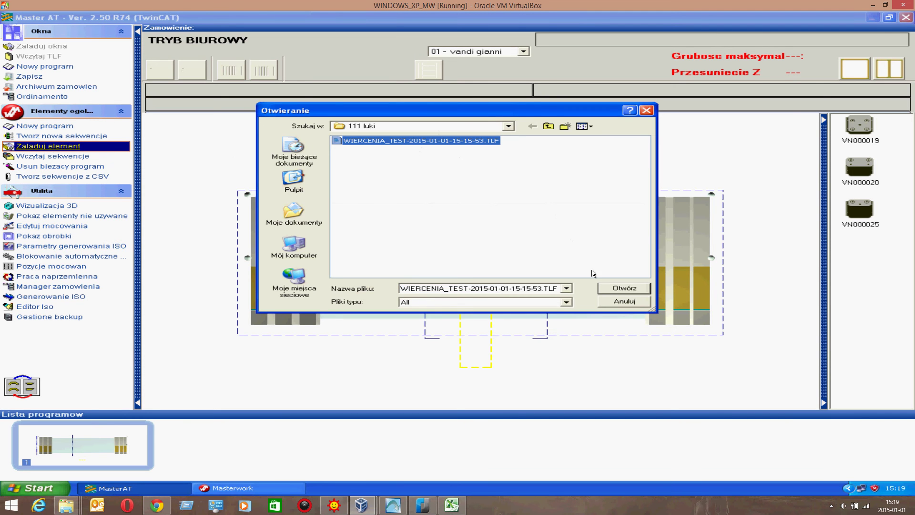
{"action": "left_click", "coordinate": [616, 289]}
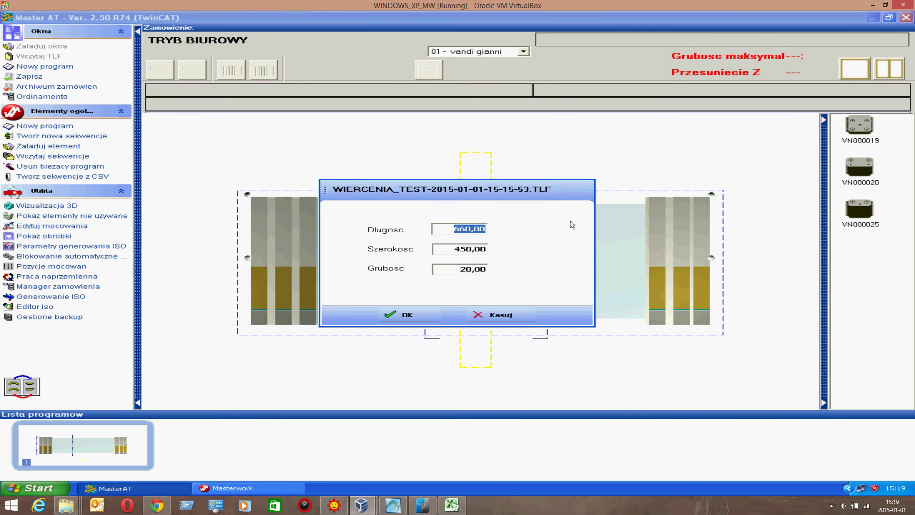
{"action": "left_click", "coordinate": [390, 316]}
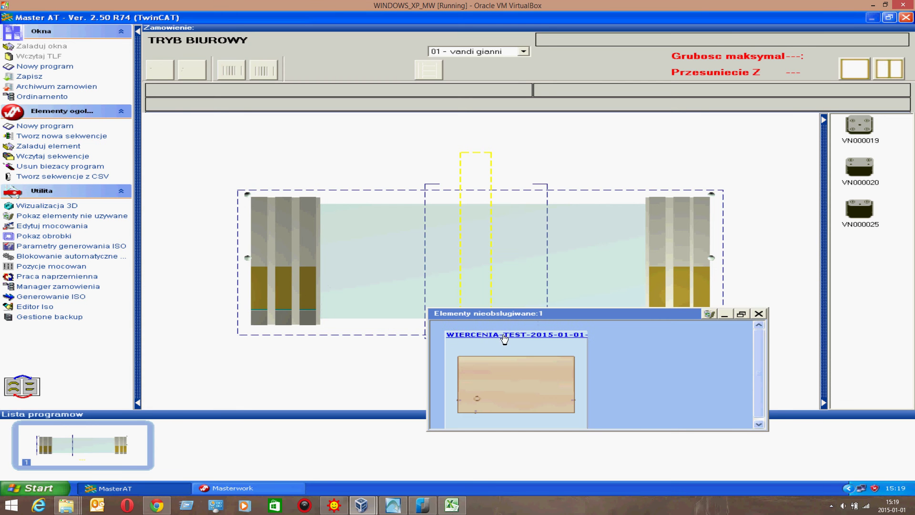
Step: Place the loaded panel at the lower stop of the machine's left side with the default reference corner and zero offsets
{"action": "double_click", "coordinate": [247, 259]}
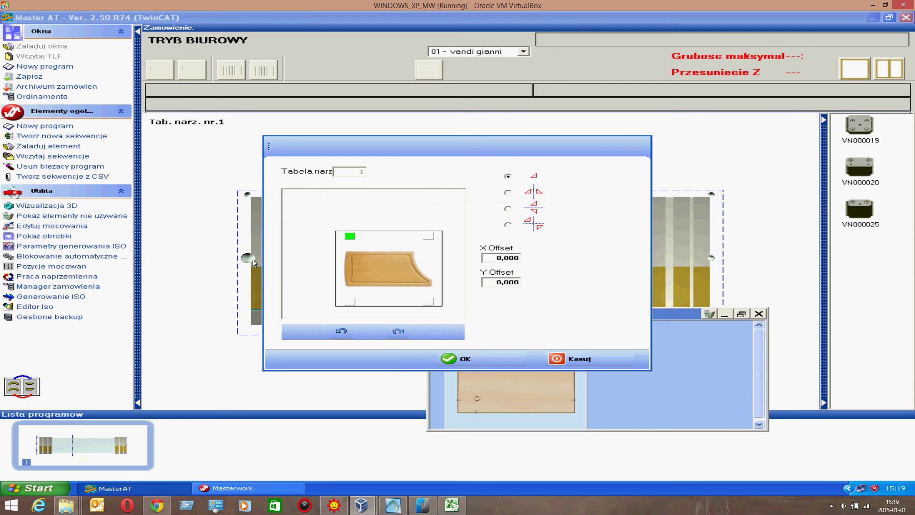
{"action": "left_click", "coordinate": [458, 360]}
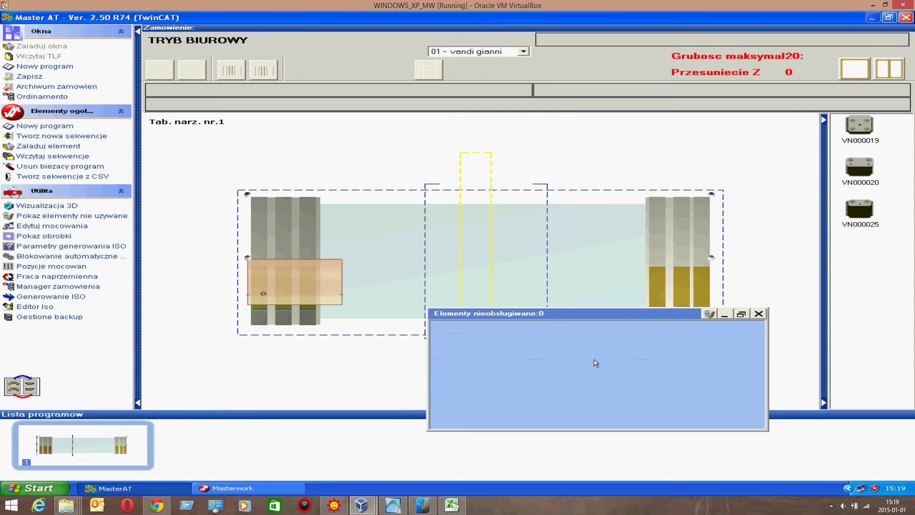
{"action": "left_click", "coordinate": [759, 314]}
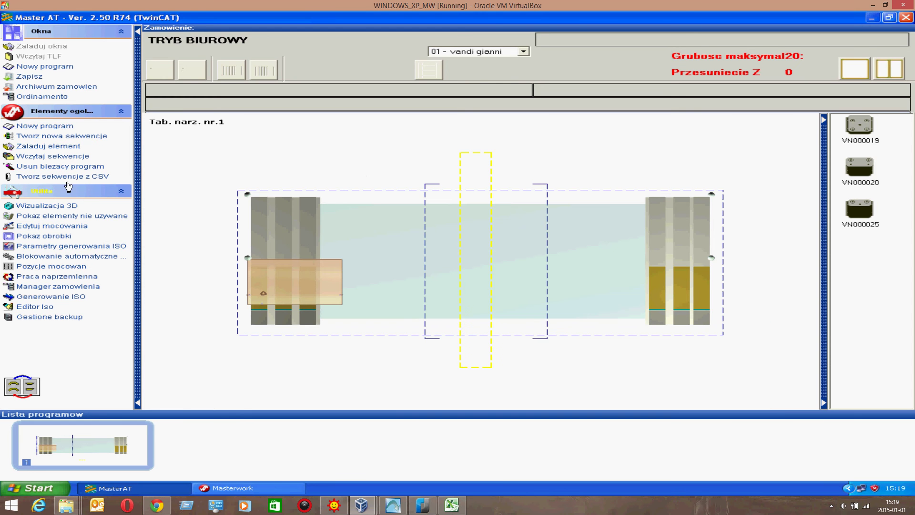
{"action": "left_click", "coordinate": [46, 150]}
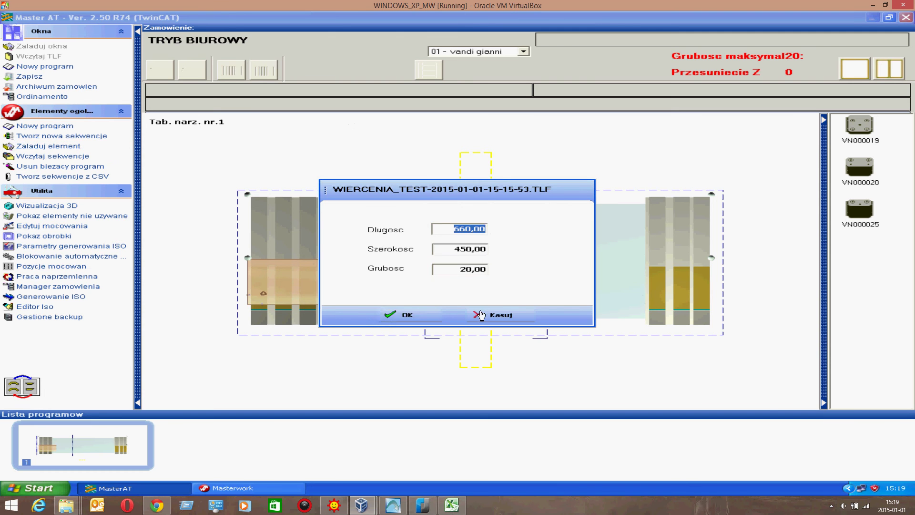
{"action": "left_click", "coordinate": [402, 316]}
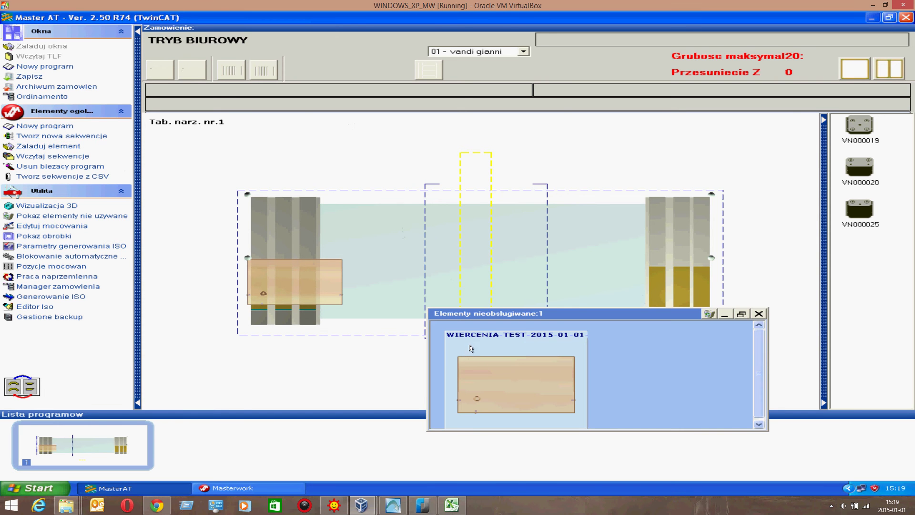
{"action": "double_click", "coordinate": [709, 195]}
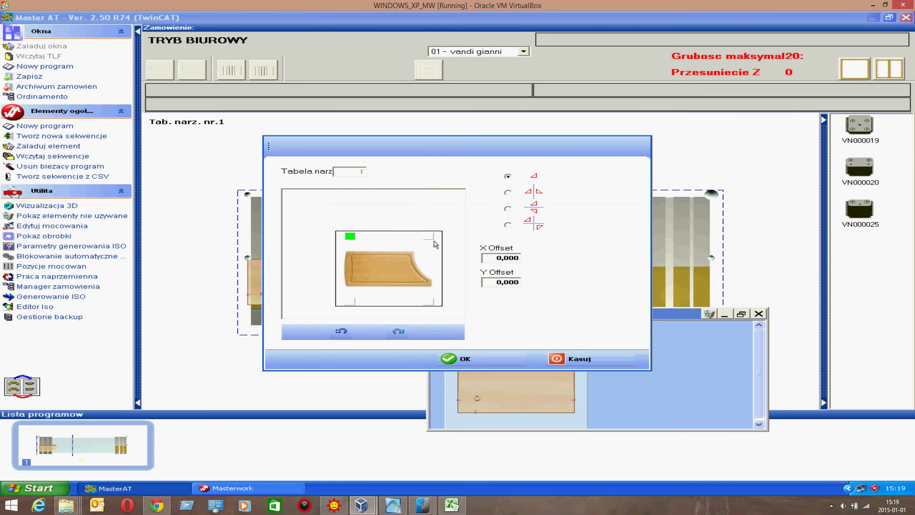
{"action": "left_click", "coordinate": [432, 239]}
{"action": "left_click", "coordinate": [467, 367]}
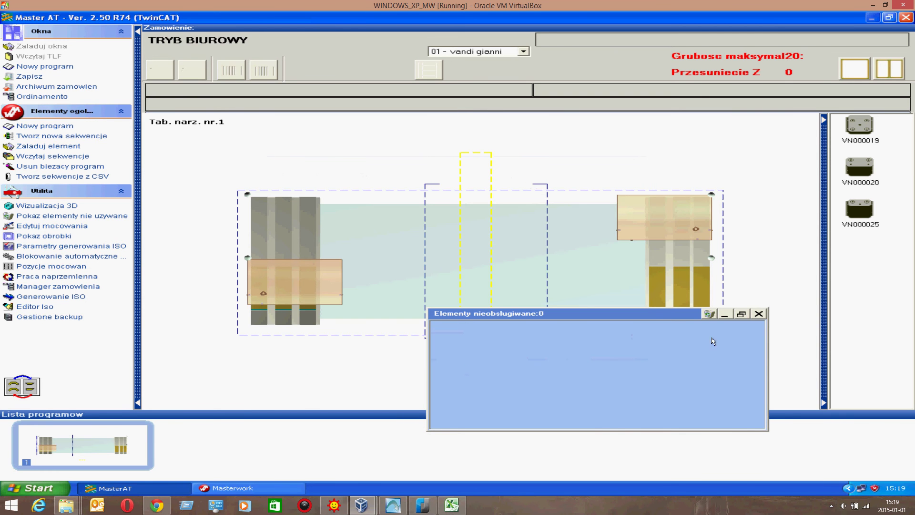
{"action": "left_click", "coordinate": [765, 315]}
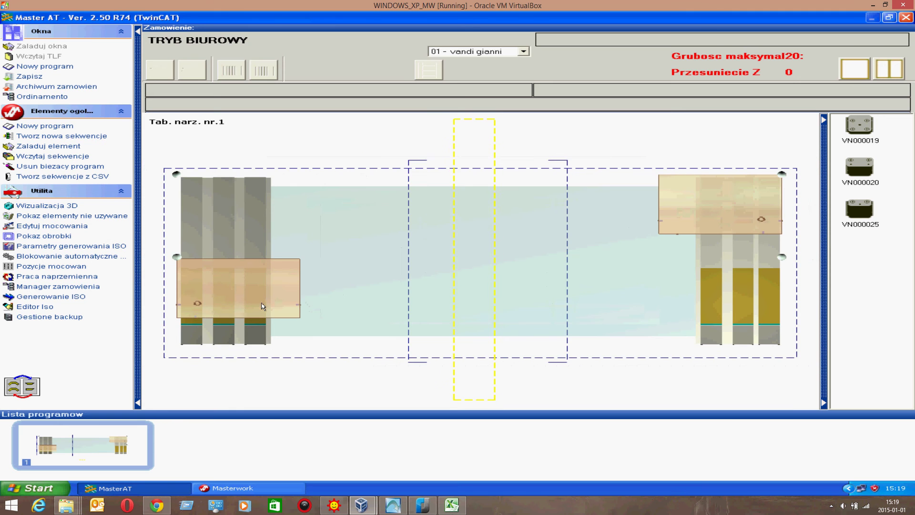
{"action": "left_click", "coordinate": [52, 148]}
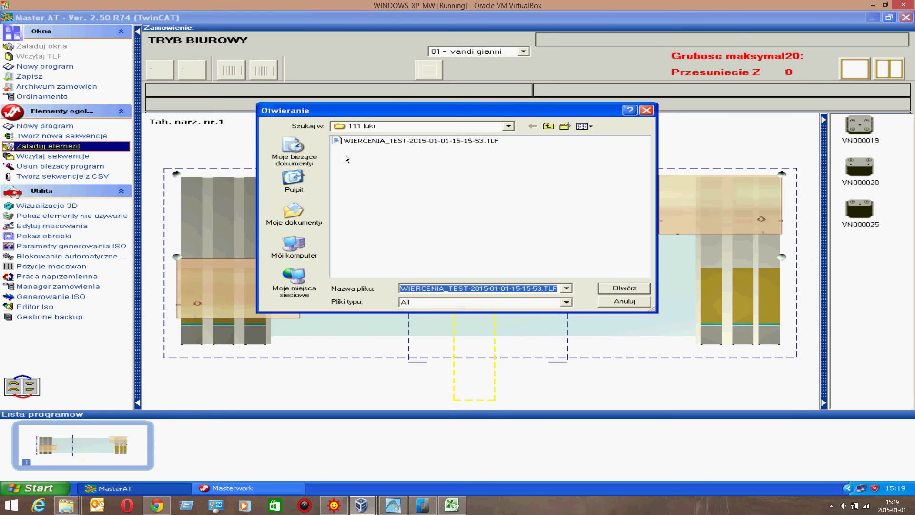
{"action": "left_click", "coordinate": [355, 141]}
{"action": "key", "text": "Return"}
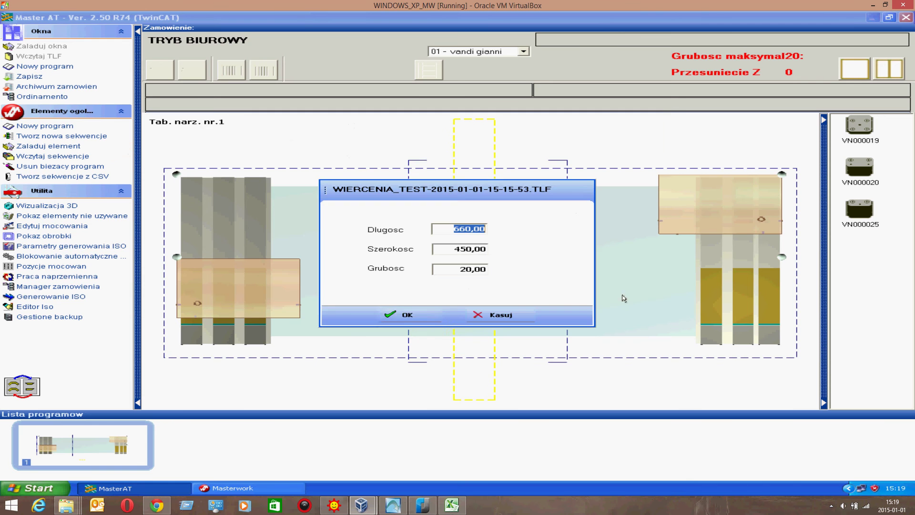
{"action": "left_click", "coordinate": [406, 316]}
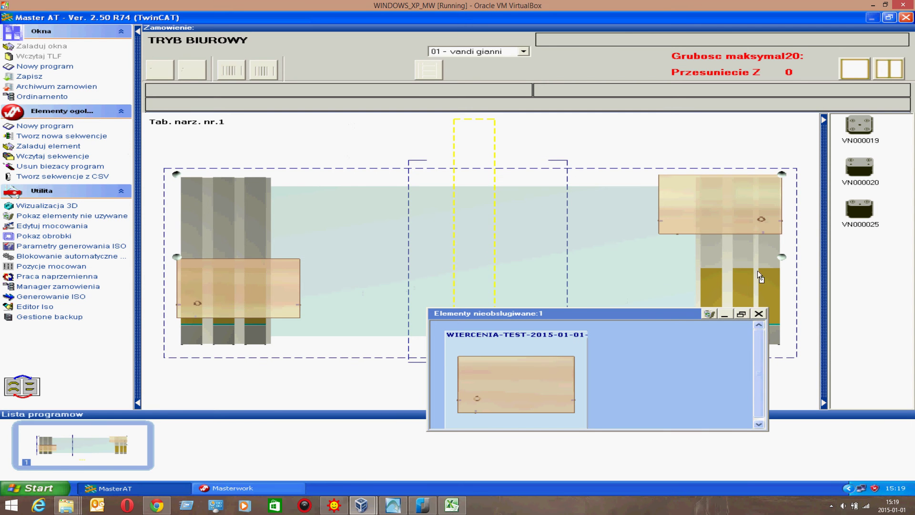
{"action": "double_click", "coordinate": [779, 260]}
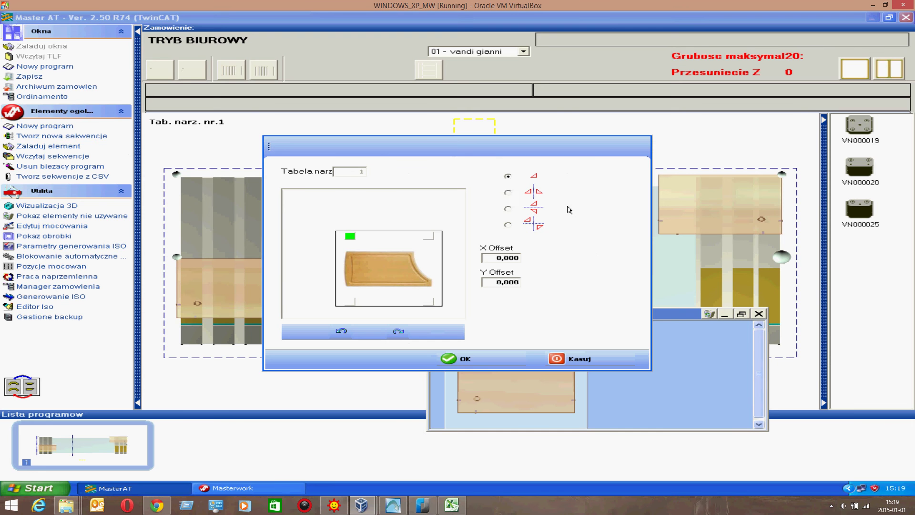
{"action": "left_click", "coordinate": [434, 246]}
{"action": "left_click", "coordinate": [457, 359]}
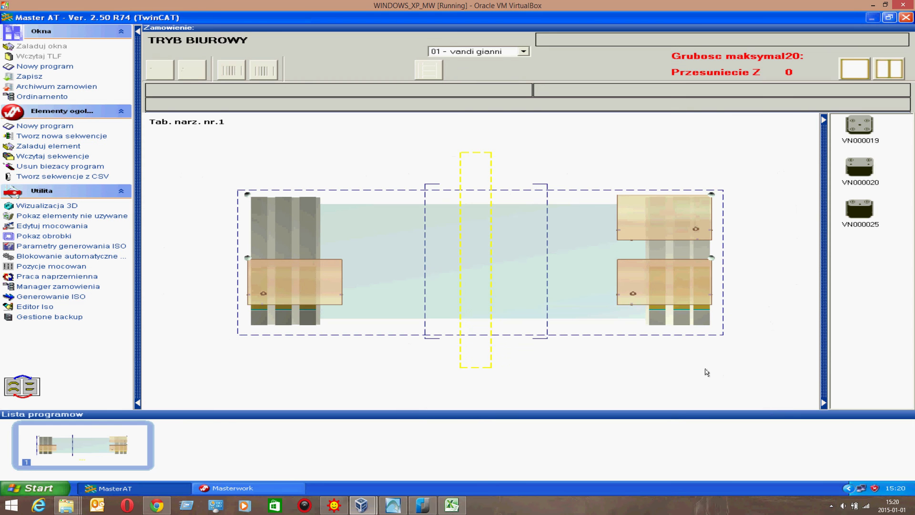
Step: Examine the drillings and positions of the placed panels in the 3D visualization, including the panel edges, and return to the 2D layout
{"action": "scroll", "coordinate": [678, 285], "scroll_direction": "up", "scroll_amount": 3}
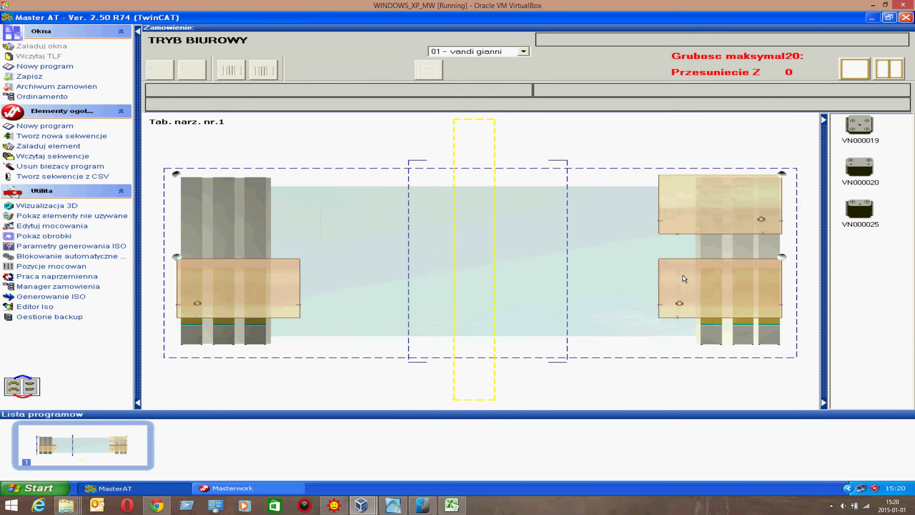
{"action": "scroll", "coordinate": [685, 278], "scroll_direction": "down", "scroll_amount": 2}
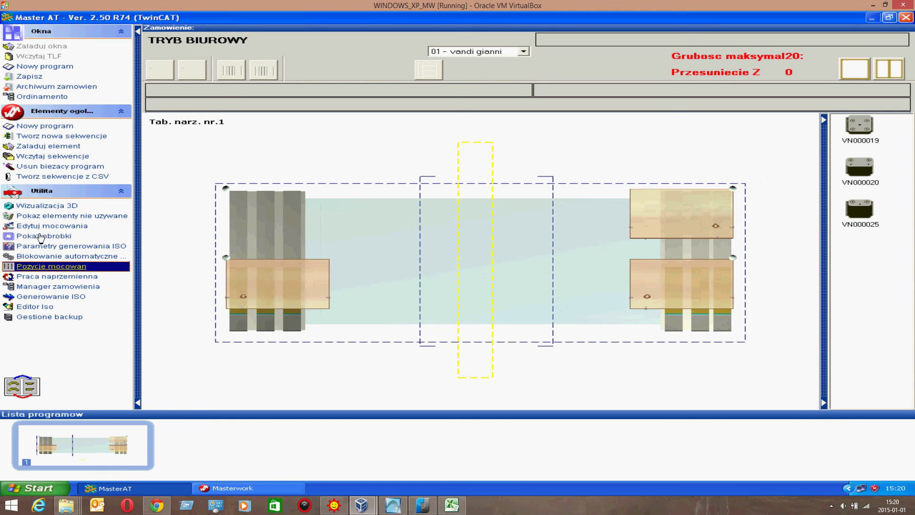
{"action": "left_click", "coordinate": [42, 206]}
{"action": "mouse_move", "coordinate": [139, 288]}
{"action": "left_mouse_down"}
{"action": "mouse_move", "coordinate": [141, 262]}
{"action": "mouse_move", "coordinate": [136, 291]}
{"action": "mouse_move", "coordinate": [144, 292]}
{"action": "left_mouse_up"}
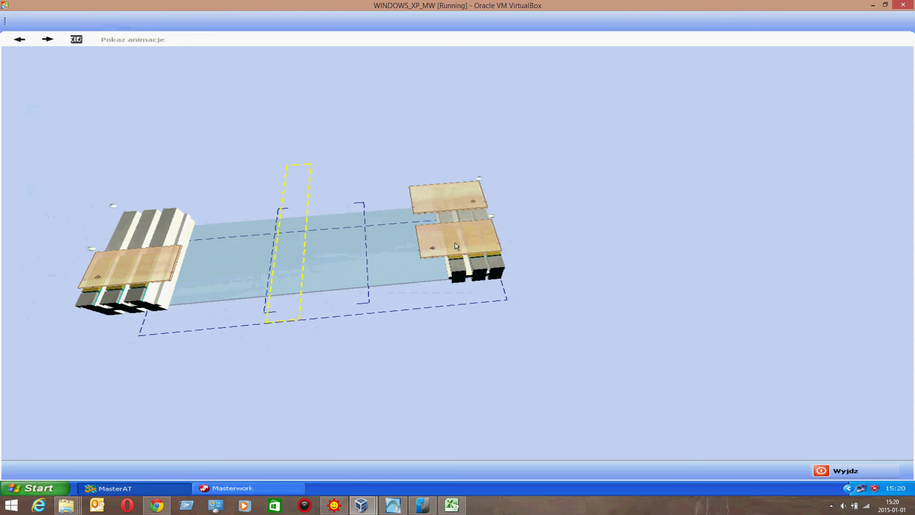
{"action": "scroll", "coordinate": [456, 246], "scroll_direction": "up", "scroll_amount": 8}
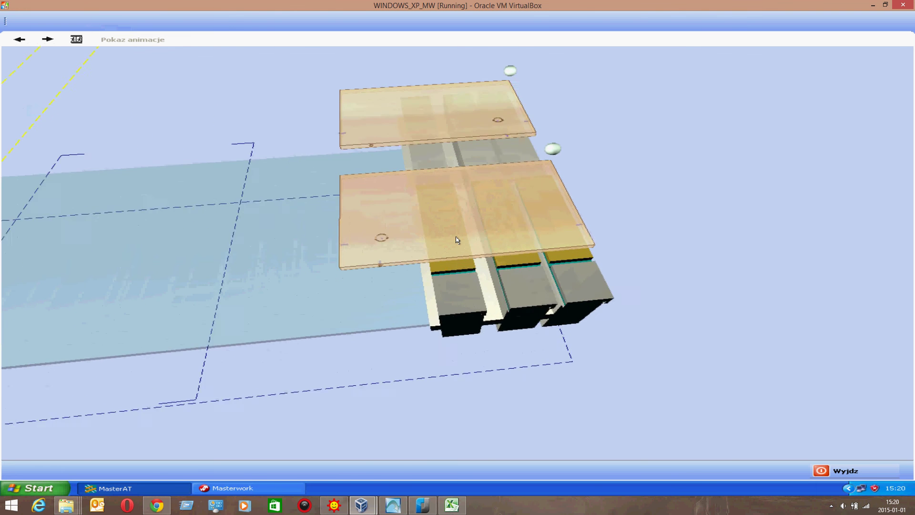
{"action": "scroll", "coordinate": [453, 233], "scroll_direction": "up", "scroll_amount": 2}
{"action": "scroll", "coordinate": [420, 241], "scroll_direction": "up", "scroll_amount": 3}
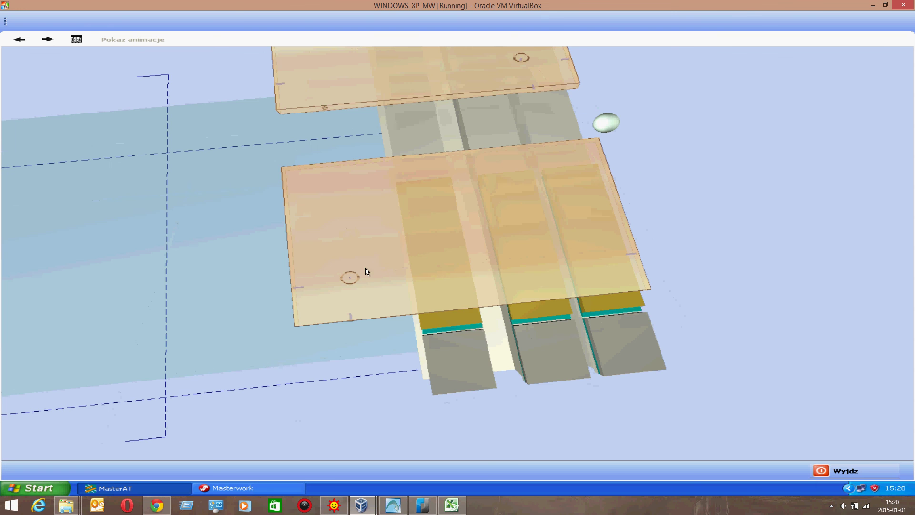
{"action": "scroll", "coordinate": [353, 286], "scroll_direction": "up", "scroll_amount": 4}
{"action": "left_click_drag", "start_coordinate": [339, 320], "coordinate": [239, 142]}
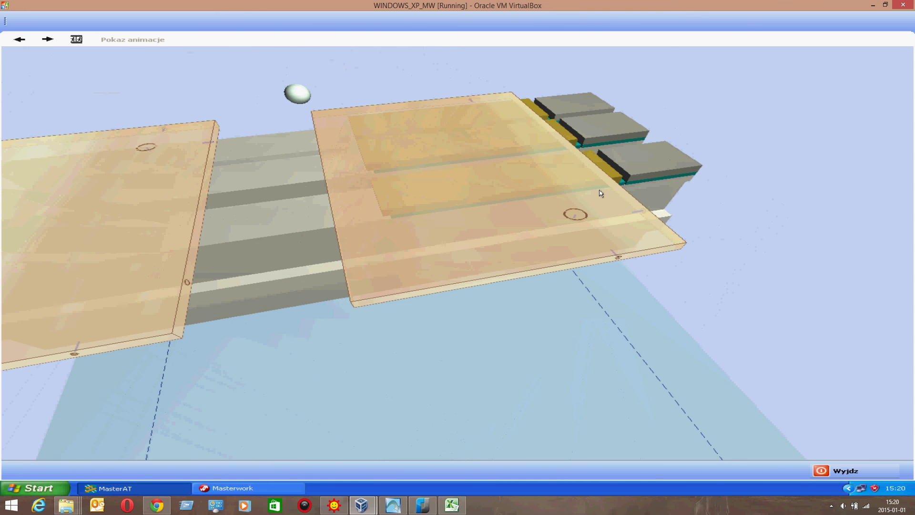
{"action": "left_click", "coordinate": [835, 473]}
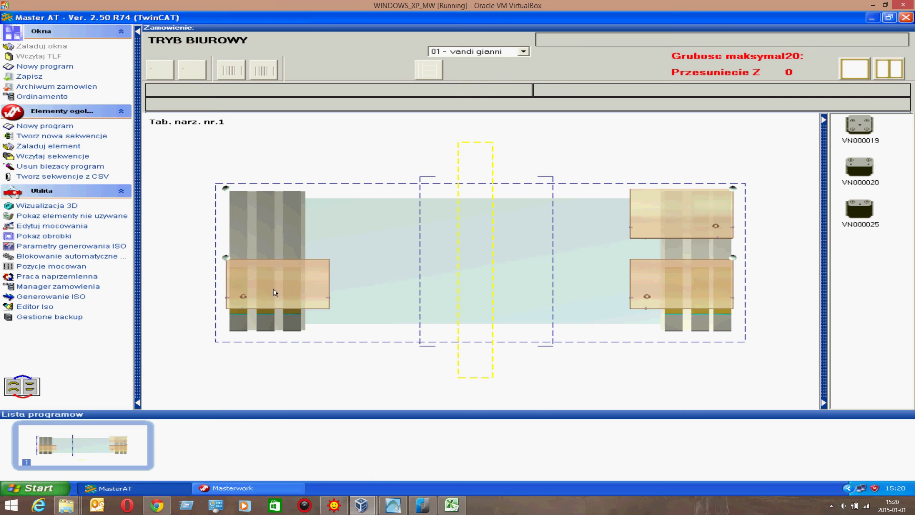
Step: Remove all three placed WIERCENIA_TEST panels from the current program, confirming each deletion
{"action": "left_click", "coordinate": [313, 279]}
{"action": "left_click", "coordinate": [595, 159]}
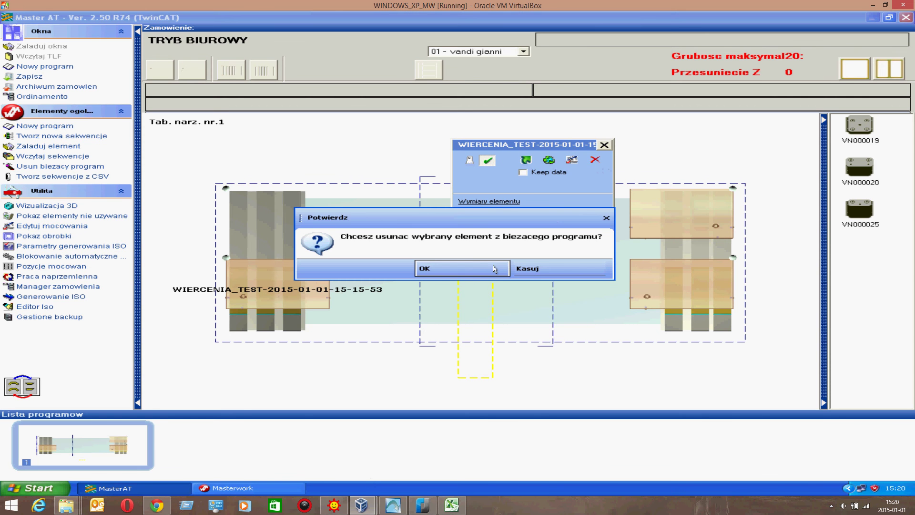
{"action": "left_click", "coordinate": [479, 270]}
{"action": "left_click", "coordinate": [654, 233]}
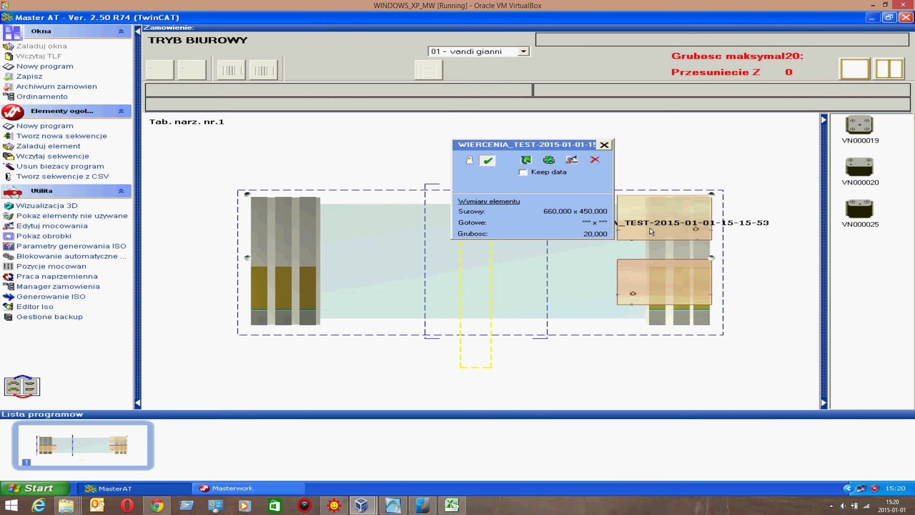
{"action": "left_click", "coordinate": [595, 160]}
{"action": "left_click", "coordinate": [431, 268]}
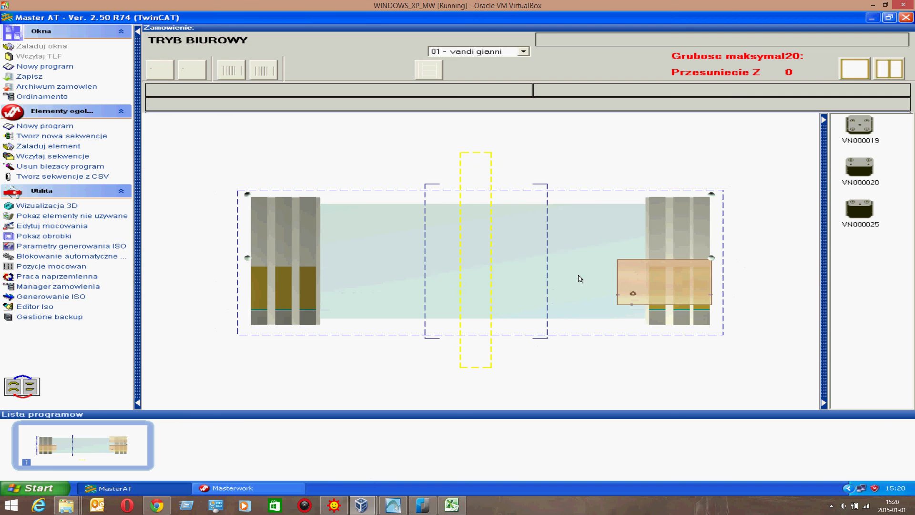
{"action": "left_click", "coordinate": [636, 294]}
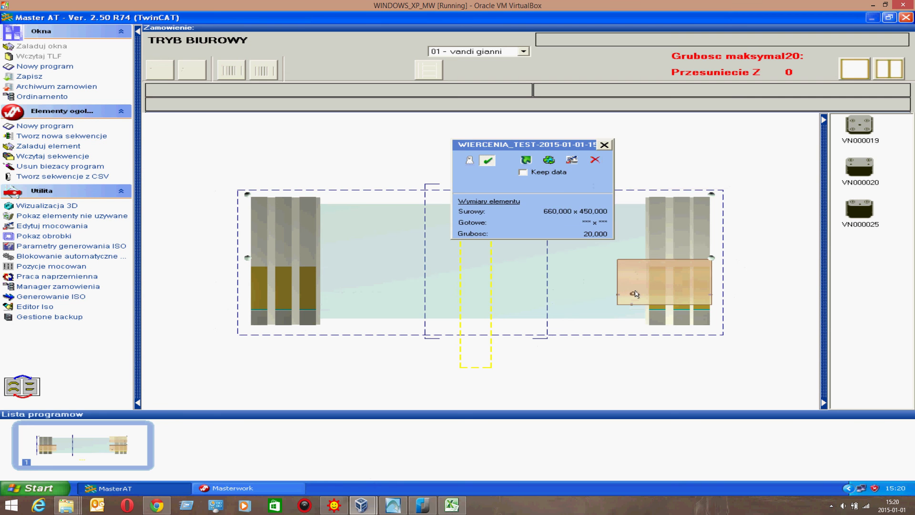
{"action": "left_click", "coordinate": [600, 163]}
{"action": "left_click", "coordinate": [483, 270]}
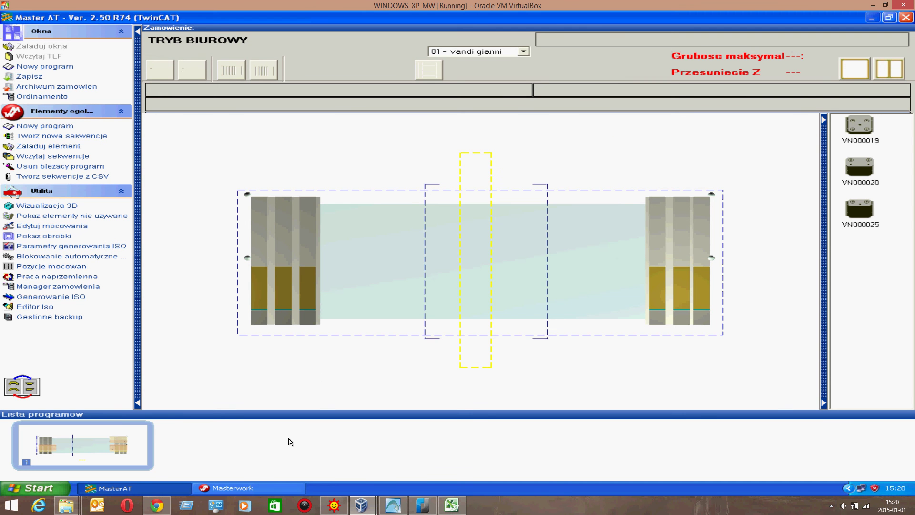
Step: Switch to the wiercenia_v1.0.xlsm workbook in Excel and enable the vertical drillings in rows 9, 10 and 11 by setting their 0/1 values to 1
{"action": "left_click", "coordinate": [450, 505]}
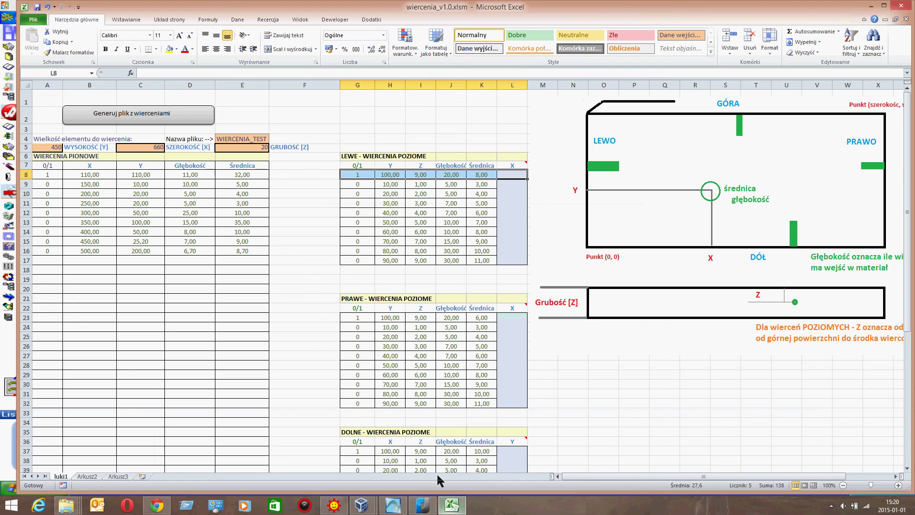
{"action": "left_click", "coordinate": [48, 185]}
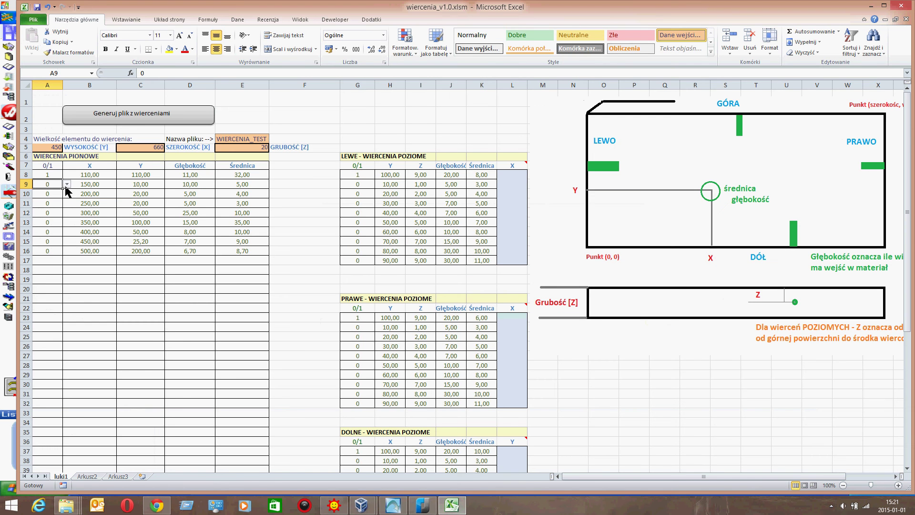
{"action": "left_click", "coordinate": [67, 184]}
{"action": "left_click", "coordinate": [53, 200]}
{"action": "left_click", "coordinate": [58, 196]}
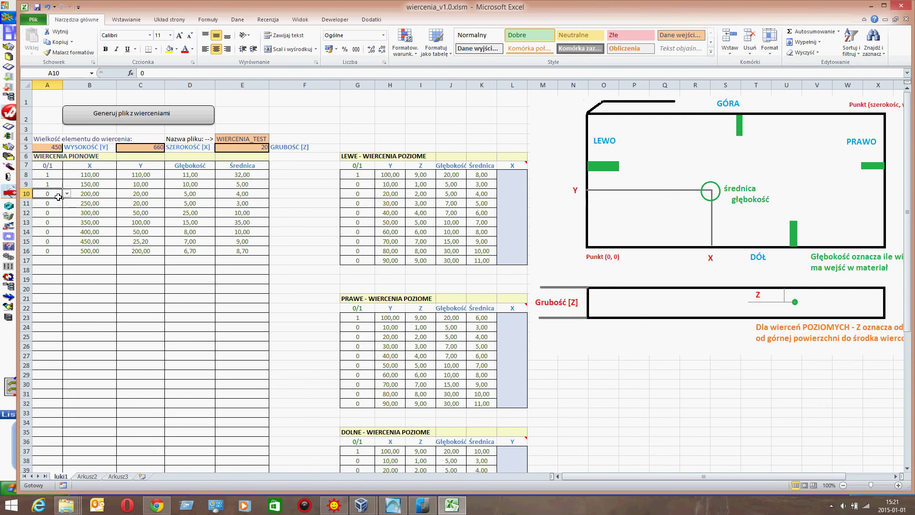
{"action": "left_click", "coordinate": [68, 194]}
{"action": "left_click", "coordinate": [53, 209]}
{"action": "left_click", "coordinate": [50, 205]}
{"action": "left_click", "coordinate": [68, 203]}
{"action": "left_click", "coordinate": [52, 218]}
Step: Enable the vertical drillings in rows 12, 14, 15 and 16 by setting their 0/1 values to 1
{"action": "left_click", "coordinate": [50, 213]}
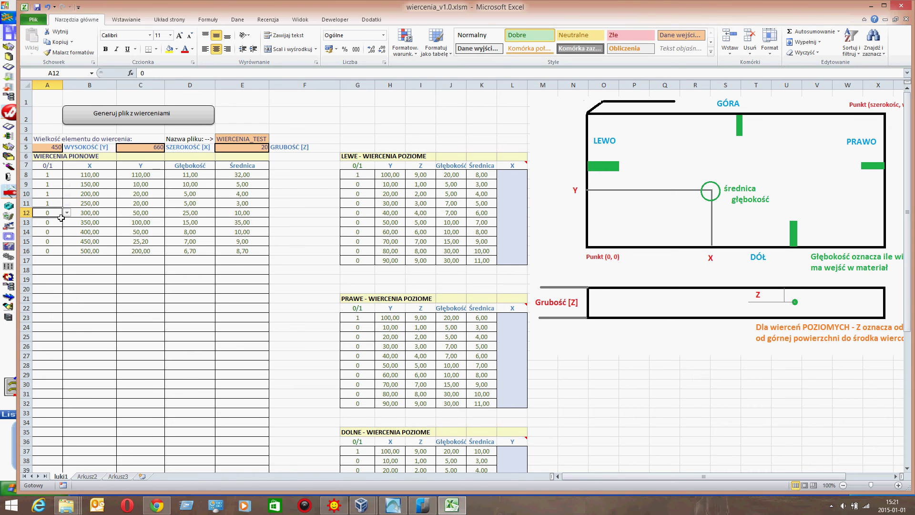
{"action": "left_click", "coordinate": [67, 213]}
{"action": "left_click", "coordinate": [52, 226]}
{"action": "left_click", "coordinate": [53, 233]}
{"action": "left_click", "coordinate": [67, 232]}
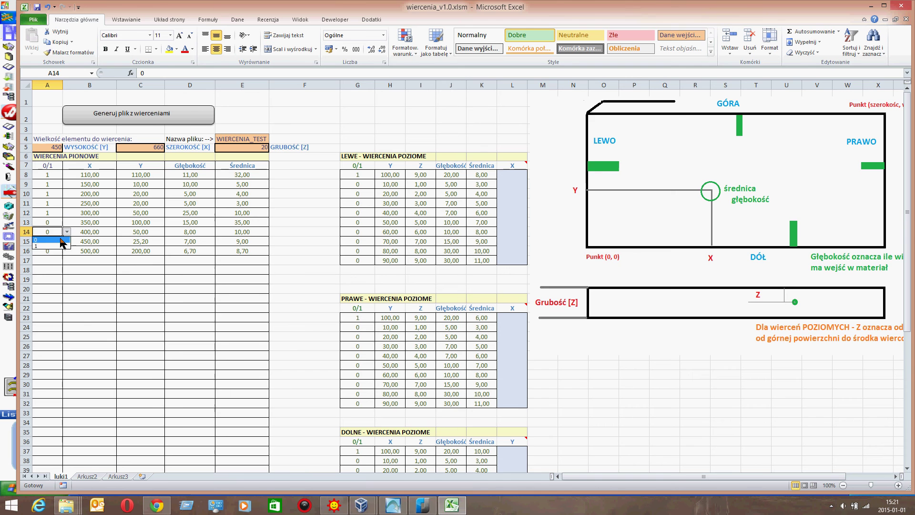
{"action": "left_click", "coordinate": [50, 245]}
{"action": "left_click", "coordinate": [50, 244]}
{"action": "left_click", "coordinate": [67, 242]}
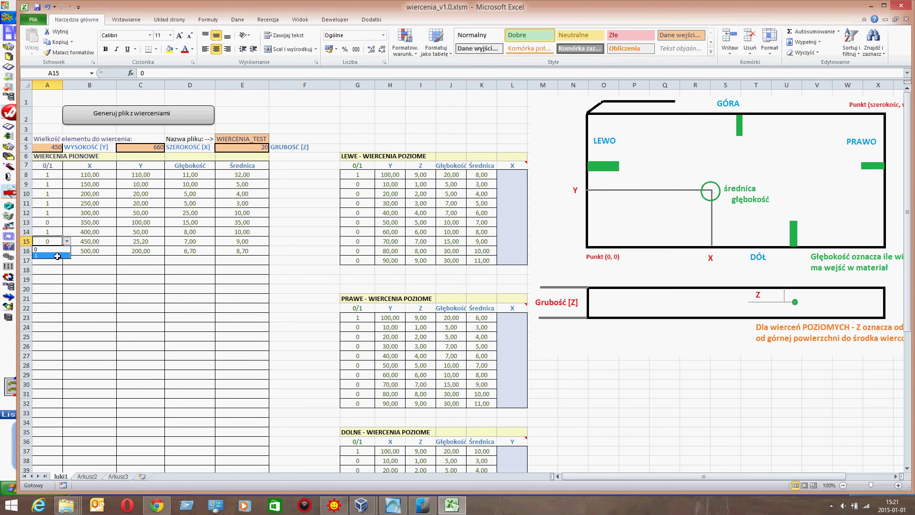
{"action": "left_click", "coordinate": [53, 255]}
{"action": "left_click", "coordinate": [52, 255]}
{"action": "left_click", "coordinate": [67, 250]}
{"action": "left_click", "coordinate": [59, 266]}
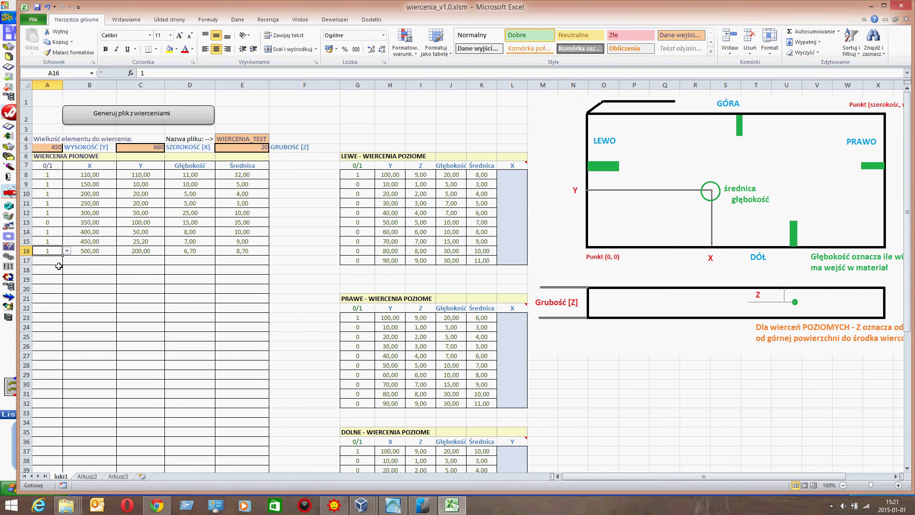
Step: Set the diameters of the vertical drillings in rows 9 to 12 to 10, 11, 12 and 13
{"action": "left_click", "coordinate": [237, 187]}
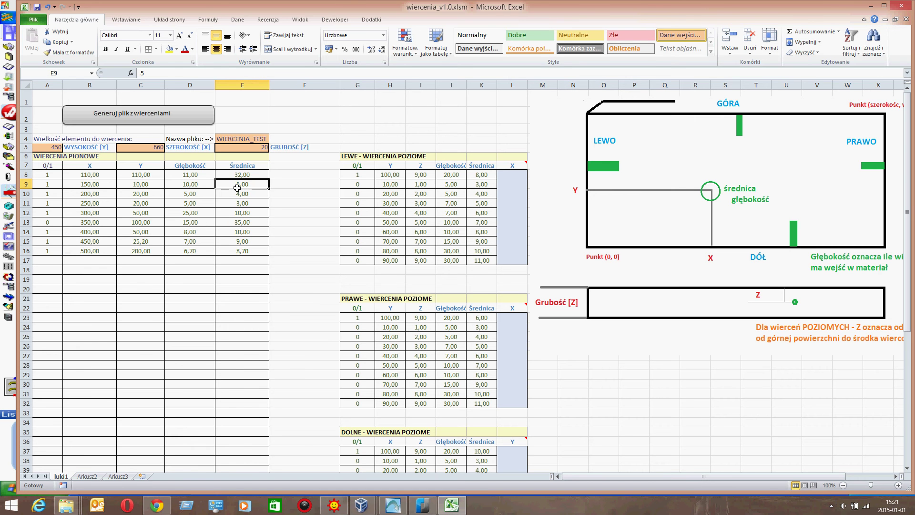
{"action": "type", "text": "10"}
{"action": "key", "text": "Return"}
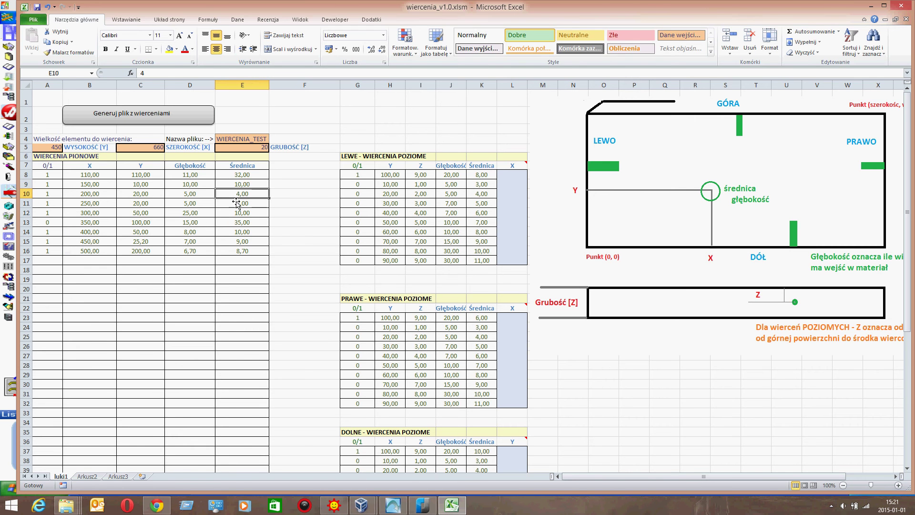
{"action": "type", "text": "11"}
{"action": "key", "text": "Return"}
{"action": "type", "text": "12"}
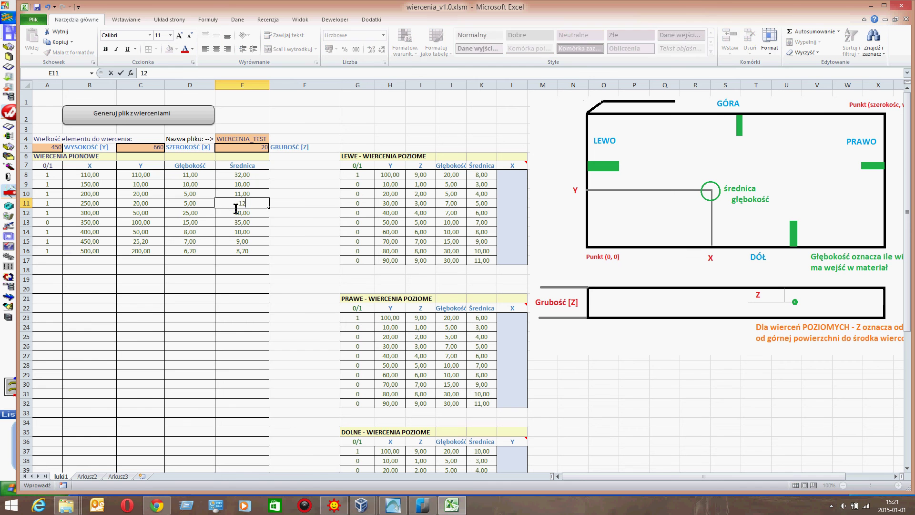
{"action": "key", "text": "Return"}
{"action": "type", "text": "13"}
{"action": "key", "text": "Return"}
Step: Set the diameters of the vertical drillings in rows 13 to 16 to 14, 15, 16 and 19
{"action": "type", "text": "14"}
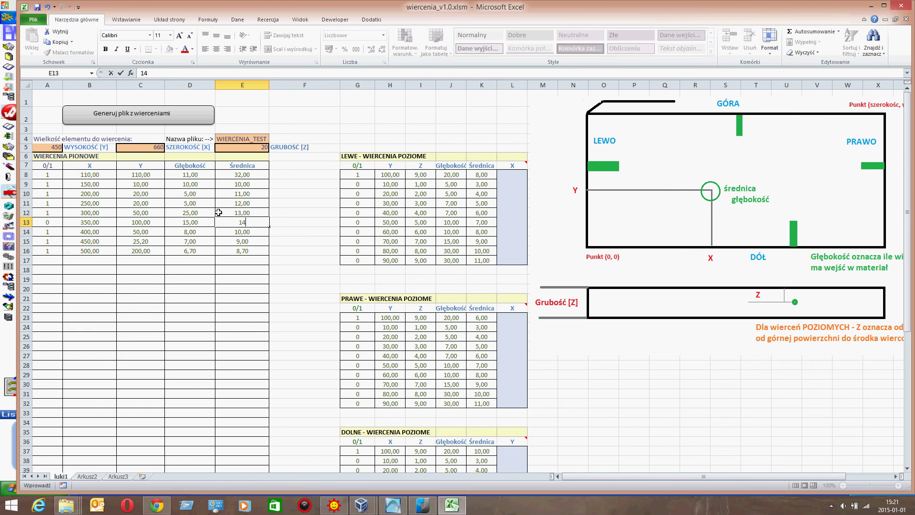
{"action": "key", "text": "Return"}
{"action": "type", "text": "15"}
{"action": "key", "text": "Return"}
{"action": "type", "text": "16"}
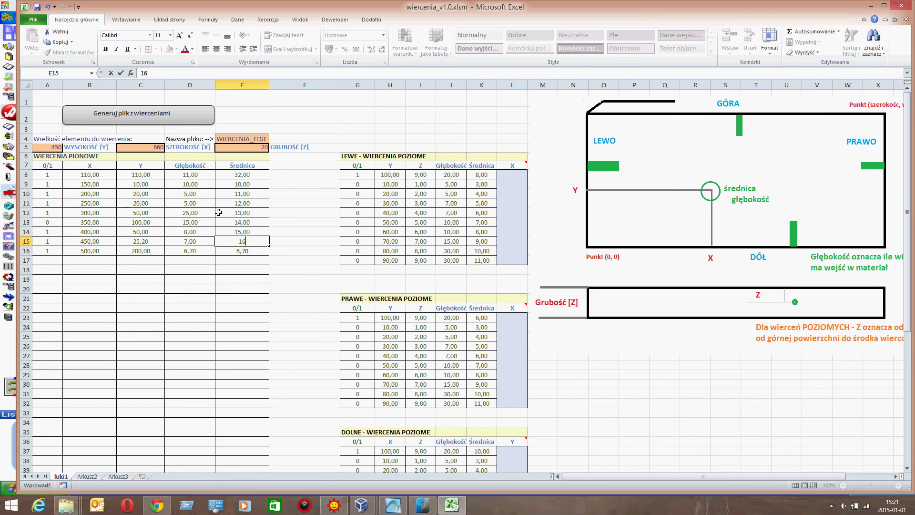
{"action": "key", "text": "Return"}
{"action": "type", "text": "19"}
{"action": "key", "text": "Return"}
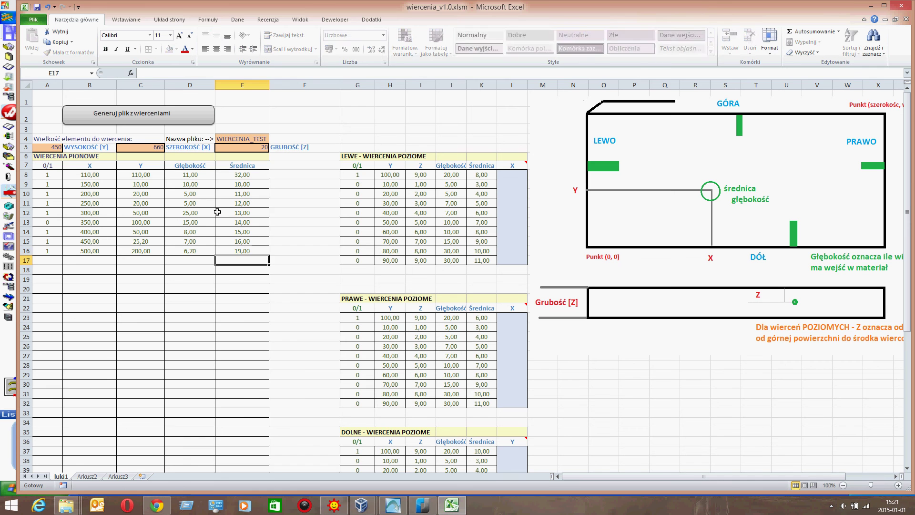
Step: Enable the left-side horizontal drillings in rows 9, 10 and 11 by setting their 0/1 values to 1
{"action": "left_click", "coordinate": [358, 188]}
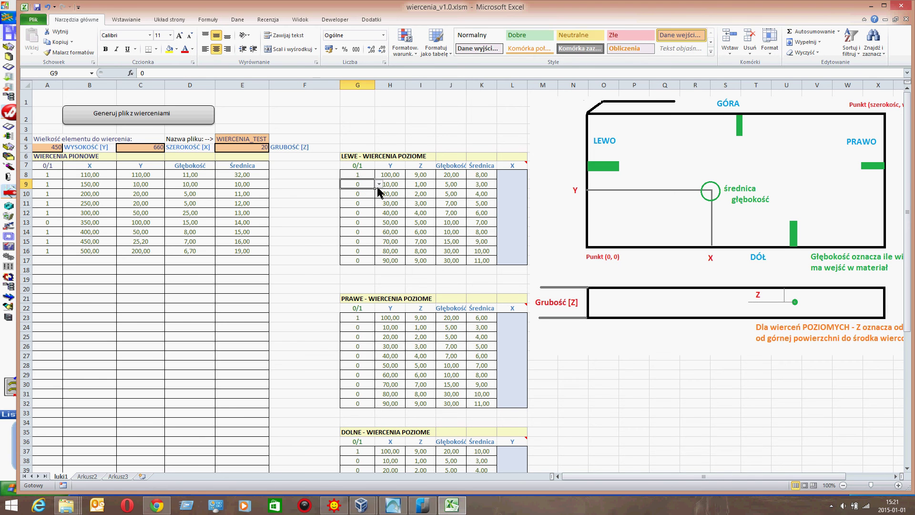
{"action": "left_click", "coordinate": [380, 189]}
{"action": "left_click", "coordinate": [364, 203]}
{"action": "left_click", "coordinate": [355, 195]}
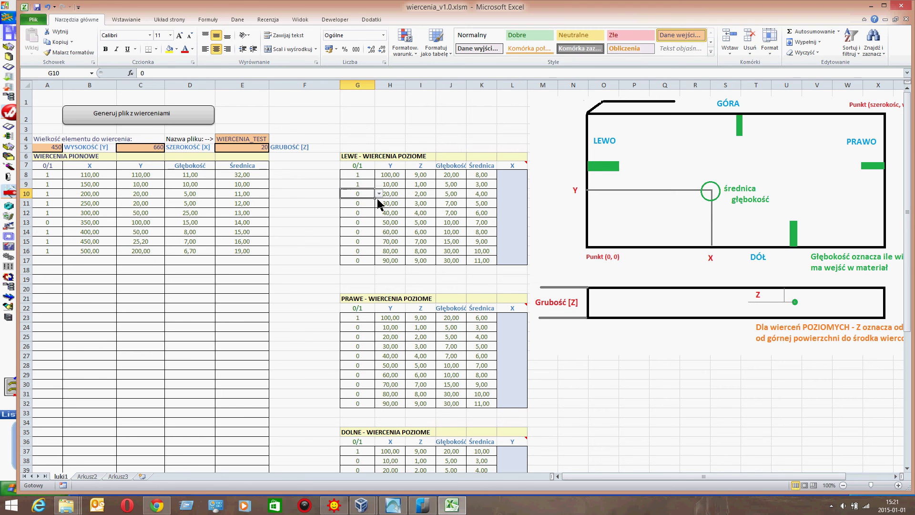
{"action": "left_click", "coordinate": [379, 194]}
{"action": "left_click", "coordinate": [359, 207]}
{"action": "left_click", "coordinate": [358, 203]}
{"action": "left_click", "coordinate": [379, 203]}
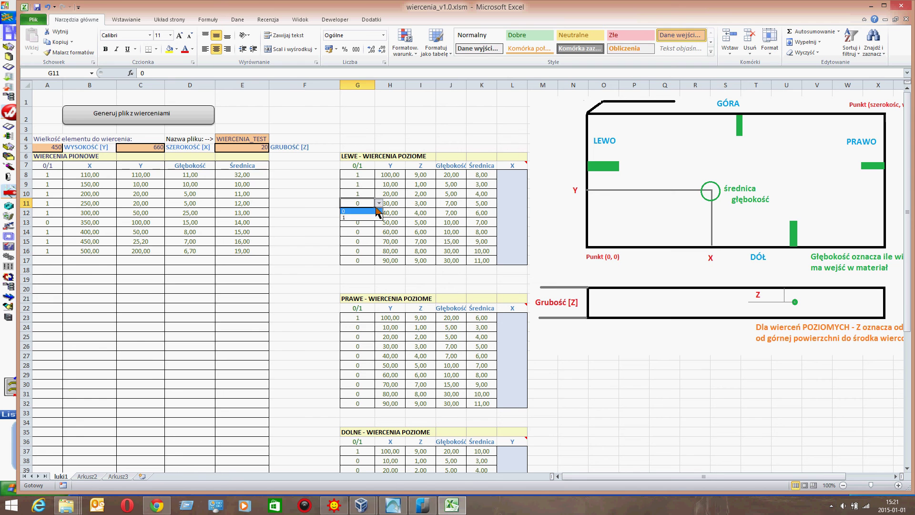
{"action": "left_click", "coordinate": [368, 217]}
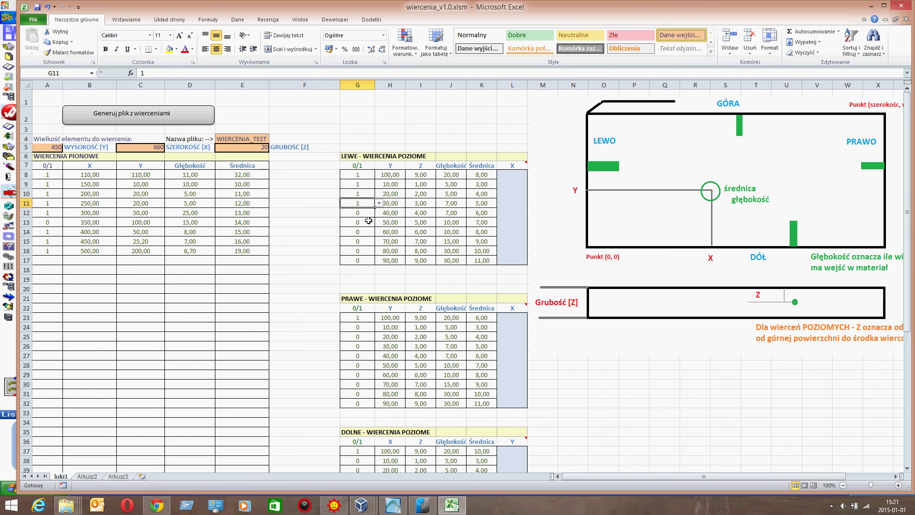
Step: Enable the remaining left-side horizontal drillings in rows 12 to 17 by setting their 0/1 values to 1
{"action": "key", "text": "Return"}
{"action": "type", "text": "1"}
{"action": "key", "text": "Return"}
{"action": "type", "text": "1"}
{"action": "key", "text": "Return"}
{"action": "type", "text": "1"}
{"action": "key", "text": "Return"}
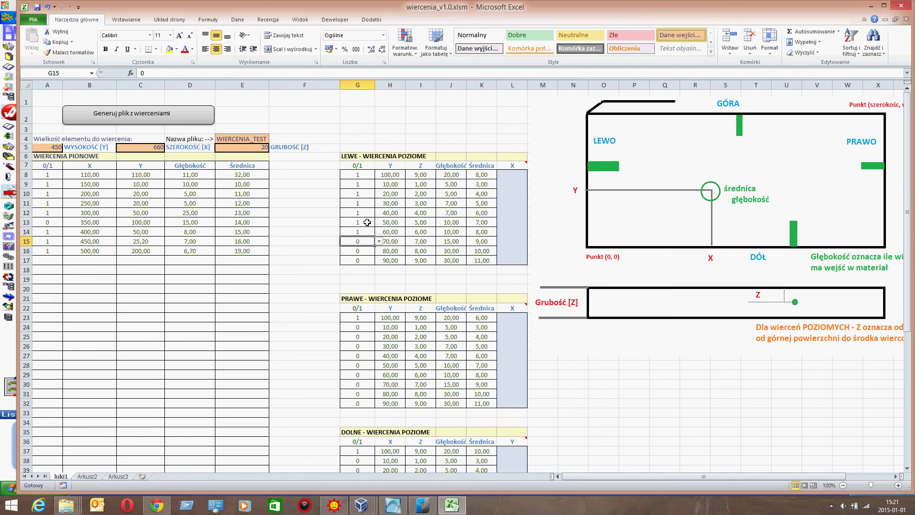
{"action": "type", "text": "1"}
{"action": "key", "text": "Return"}
{"action": "type", "text": "1"}
{"action": "key", "text": "Return"}
{"action": "type", "text": "1"}
{"action": "key", "text": "Return"}
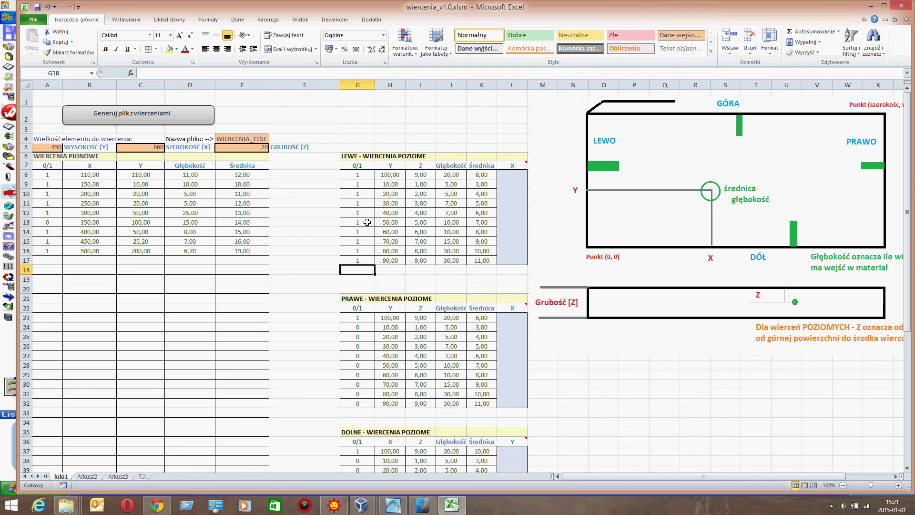
Step: Enable the right-side horizontal drillings in rows 24 to 32 by setting their 0/1 values to 1
{"action": "left_click", "coordinate": [358, 328]}
{"action": "type", "text": "1 1 "}
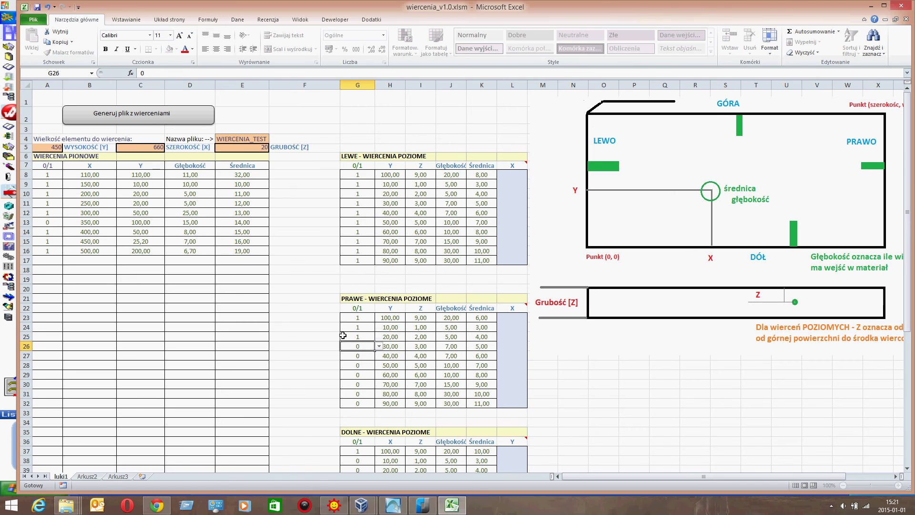
{"action": "type", "text": "1 1 1"}
{"action": "key", "text": "Return"}
{"action": "type", "text": "1 1 "}
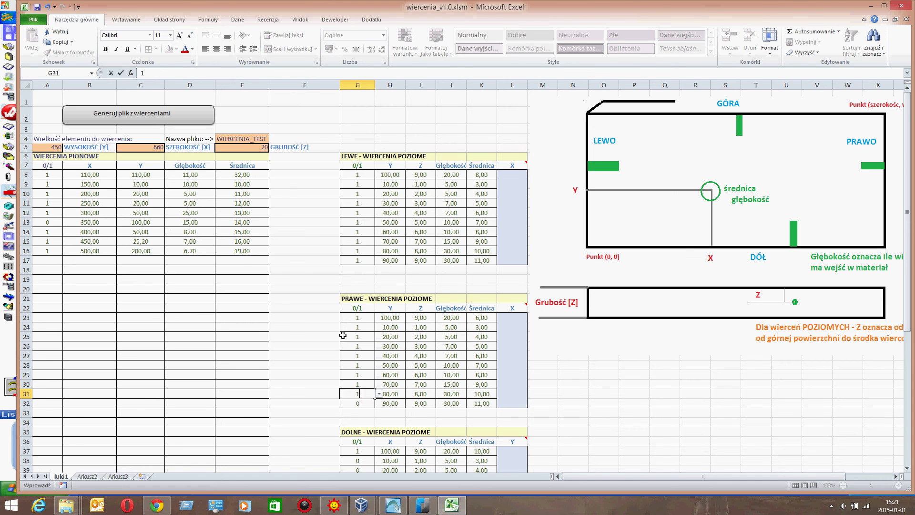
{"action": "type", "text": "1 1"}
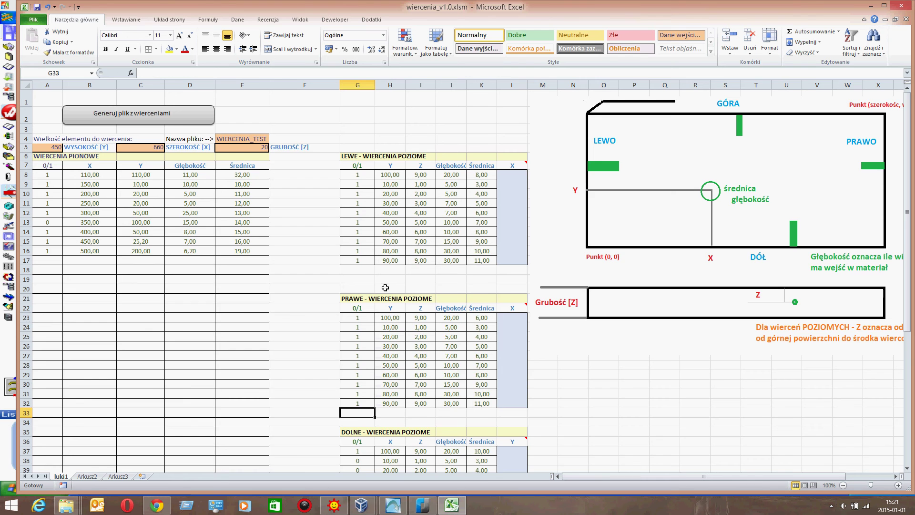
Step: Enable the line milling/cutting entries in rows 45 and 46 by setting their 0/1 values to 1
{"action": "scroll", "coordinate": [127, 310], "scroll_direction": "down", "scroll_amount": 8}
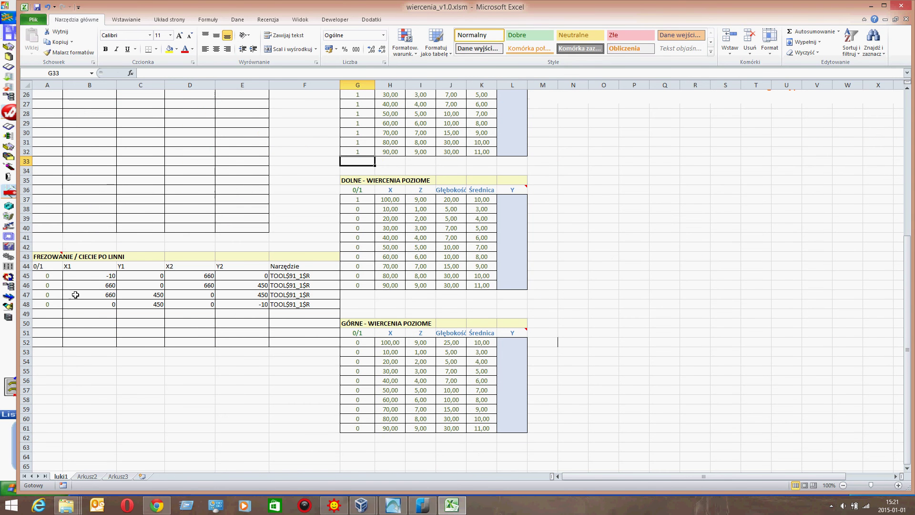
{"action": "left_click", "coordinate": [48, 276]}
{"action": "left_click", "coordinate": [67, 275]}
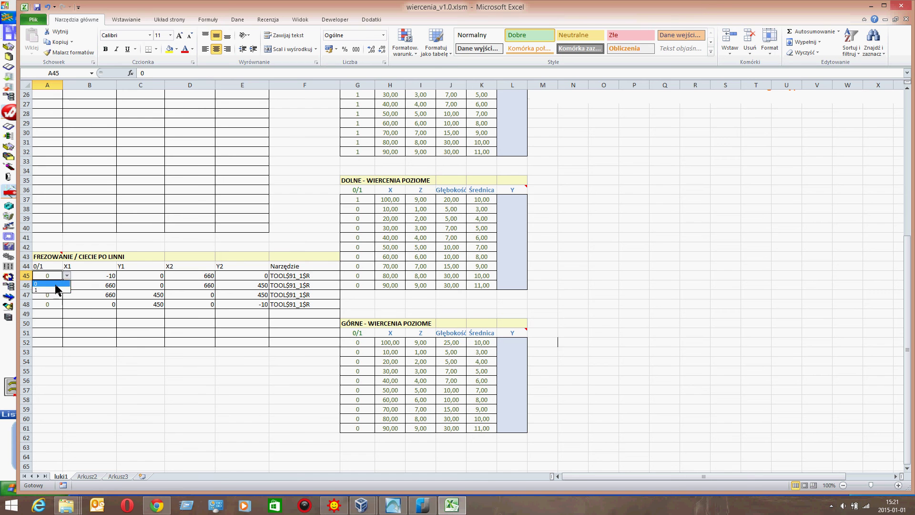
{"action": "left_click", "coordinate": [57, 291]}
{"action": "key", "text": "Return"}
{"action": "left_click", "coordinate": [67, 285]}
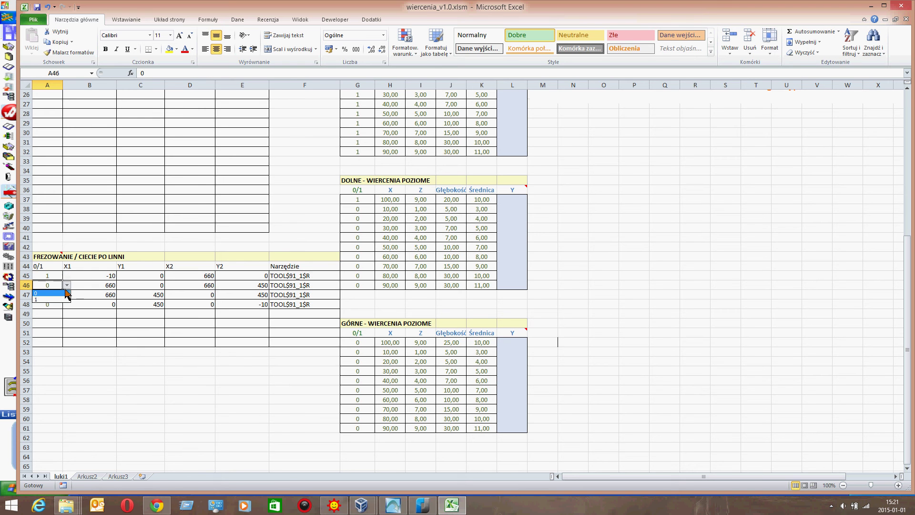
{"action": "left_click", "coordinate": [48, 300]}
{"action": "key", "text": "Return"}
Step: Enable the line milling/cutting entries in rows 47 and 48 by setting their 0/1 values to 1
{"action": "left_click", "coordinate": [67, 294]}
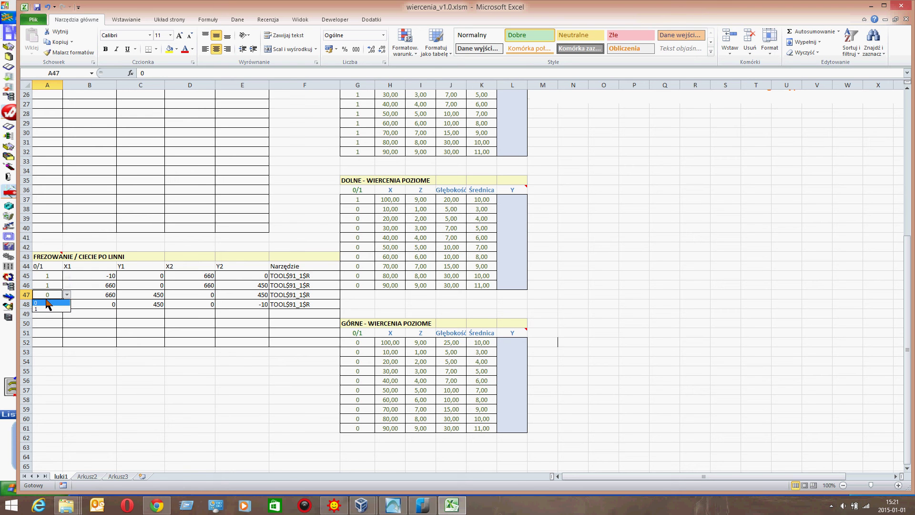
{"action": "left_click", "coordinate": [42, 309]}
{"action": "key", "text": "Return"}
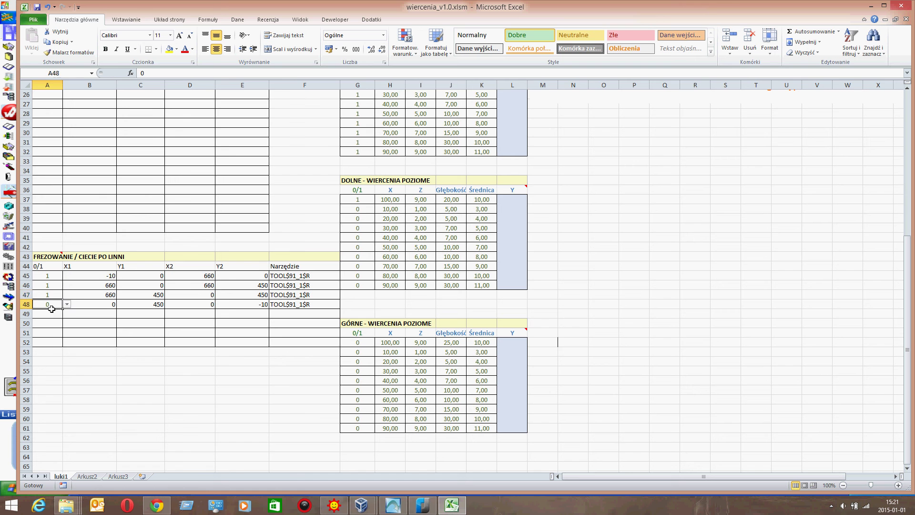
{"action": "left_click", "coordinate": [67, 305]}
{"action": "left_click", "coordinate": [53, 319]}
Step: Choose TOOL$91_1$R as the tool for the line milling entry in row 45
{"action": "left_click", "coordinate": [329, 277]}
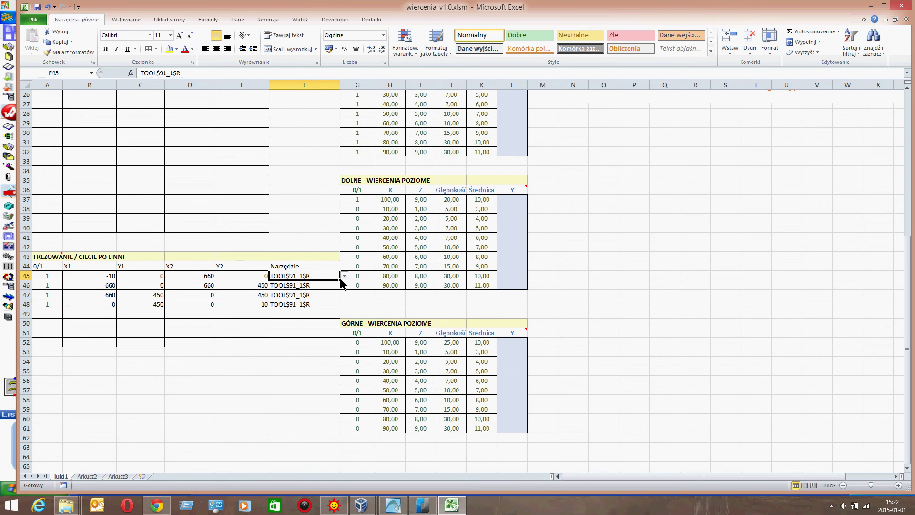
{"action": "left_click", "coordinate": [344, 277]}
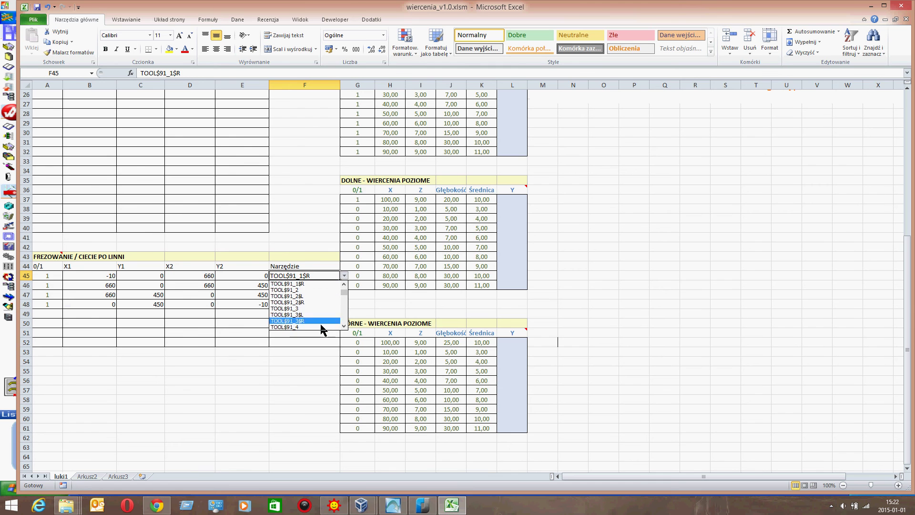
{"action": "left_click", "coordinate": [314, 285]}
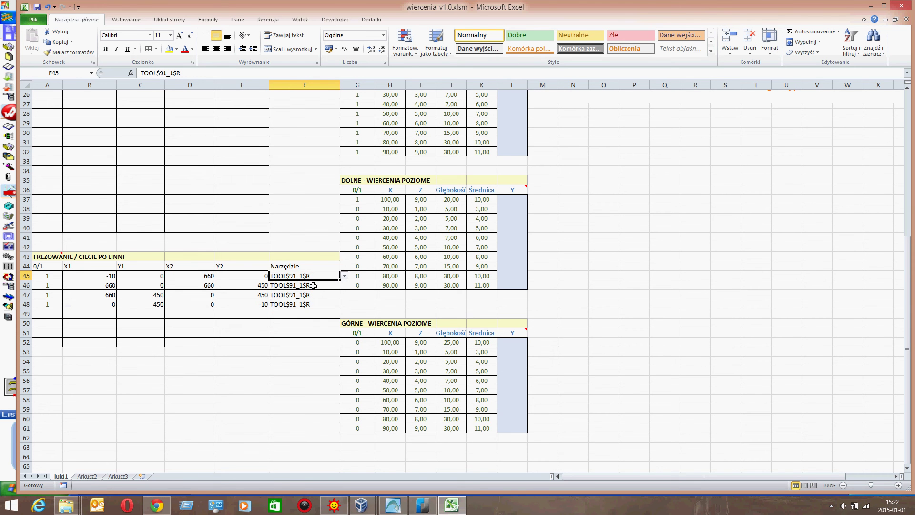
{"action": "left_click", "coordinate": [301, 237]}
Step: Generate the DXF file with the drillings from the workbook and close the resulting message
{"action": "scroll", "coordinate": [296, 235], "scroll_direction": "up", "scroll_amount": 8}
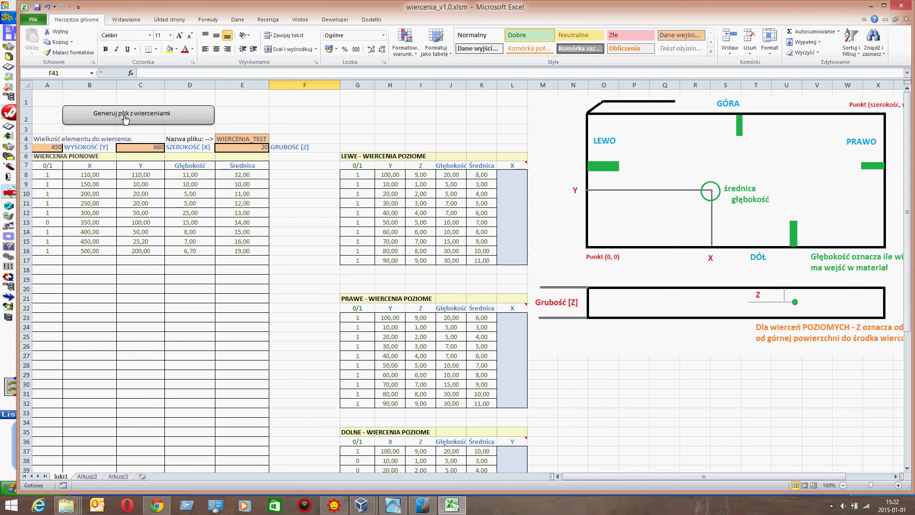
{"action": "left_click", "coordinate": [125, 120]}
{"action": "left_click", "coordinate": [514, 281]}
Step: Switch to MasterWork in the virtual machine, start a new empty program and try to import the new DXF file with machining operations
{"action": "mouse_move", "coordinate": [362, 509]}
{"action": "left_click", "coordinate": [385, 482]}
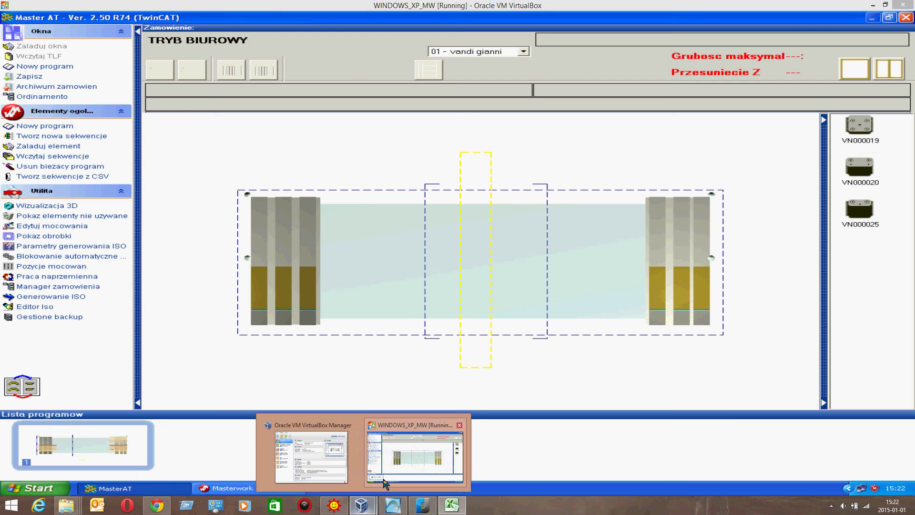
{"action": "left_click", "coordinate": [229, 488]}
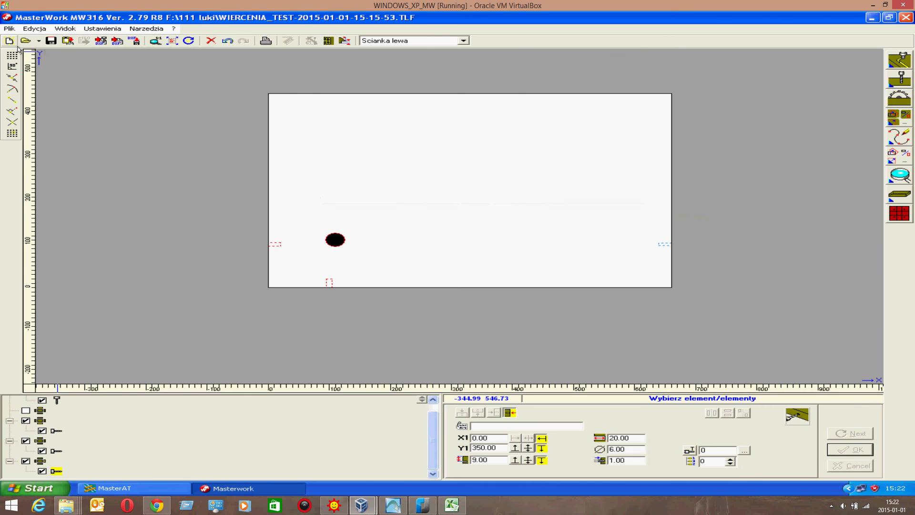
{"action": "left_click", "coordinate": [135, 42]}
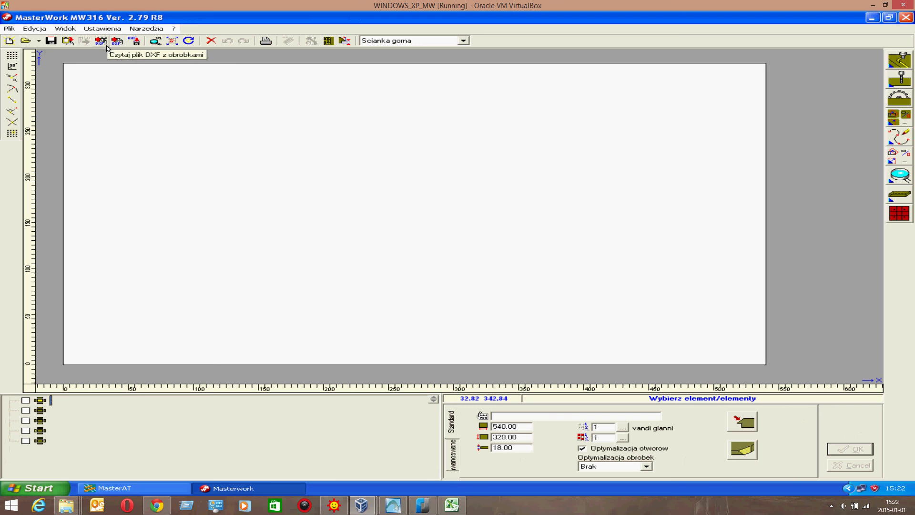
{"action": "left_click", "coordinate": [107, 48]}
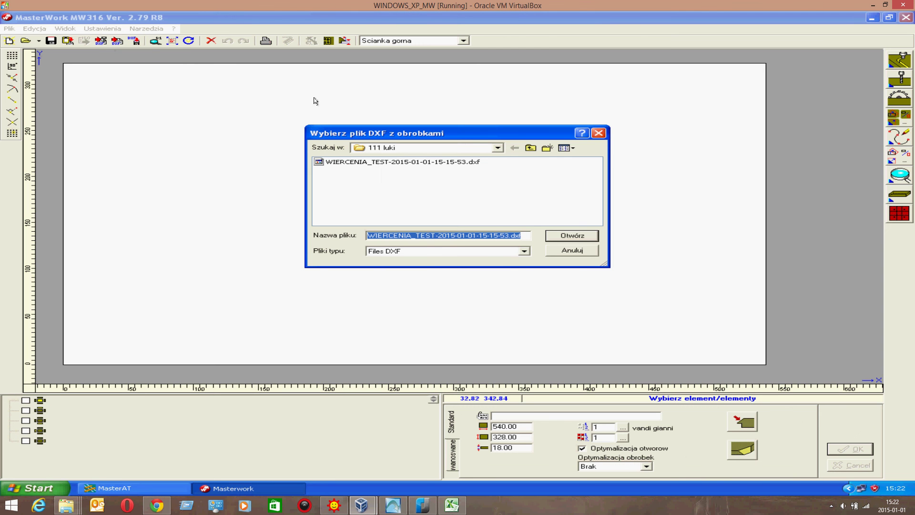
{"action": "left_click", "coordinate": [573, 251]}
{"action": "mouse_move", "coordinate": [64, 510]}
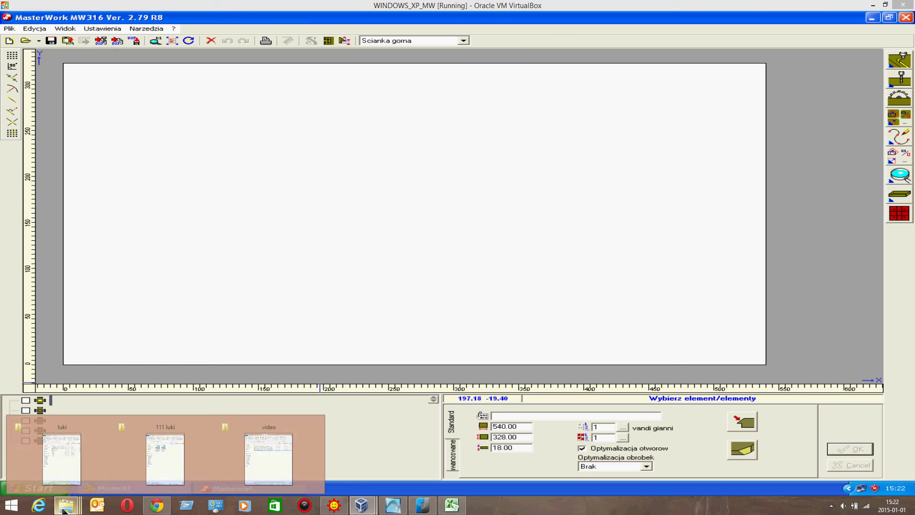
{"action": "left_click", "coordinate": [67, 482]}
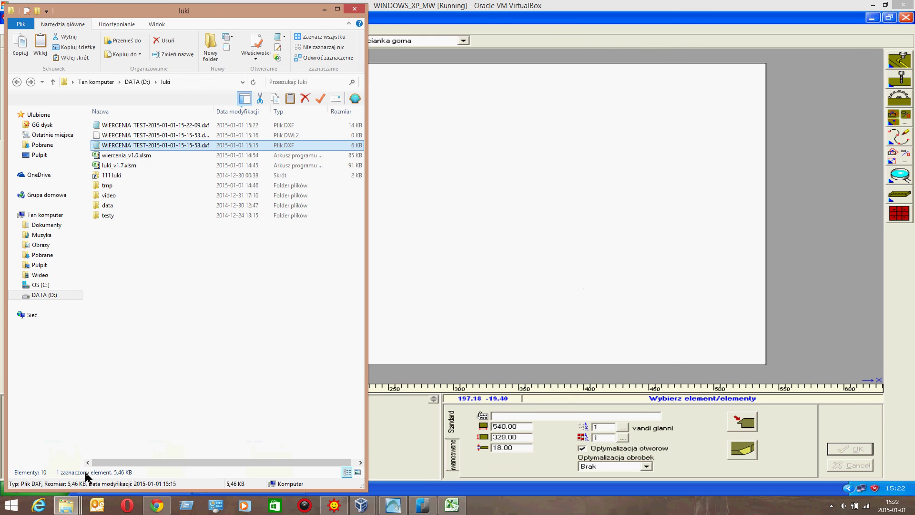
{"action": "left_click", "coordinate": [117, 126]}
{"action": "right_click", "coordinate": [118, 126]}
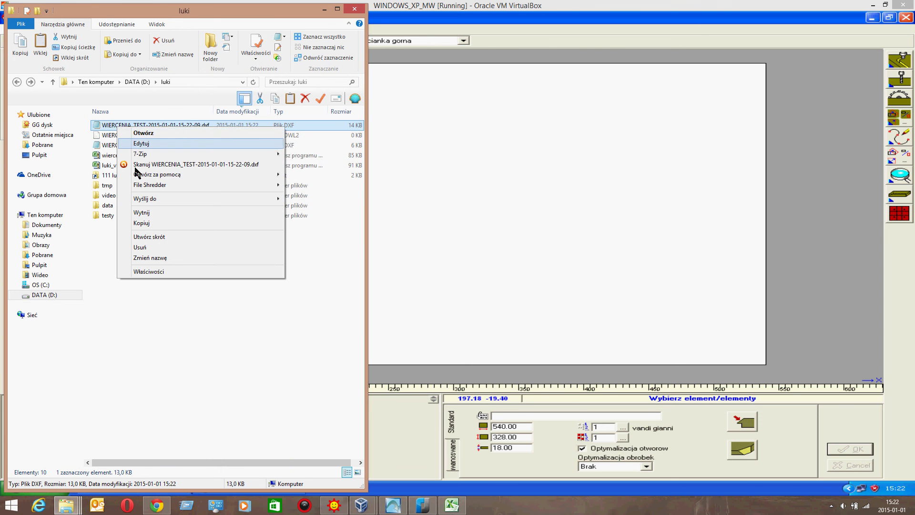
{"action": "left_click", "coordinate": [138, 223]}
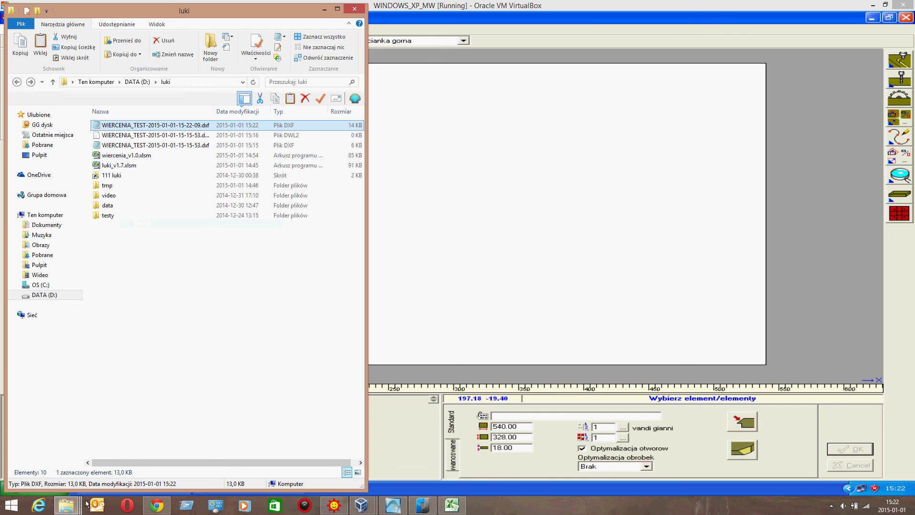
{"action": "mouse_move", "coordinate": [69, 504]}
{"action": "left_click", "coordinate": [153, 462]}
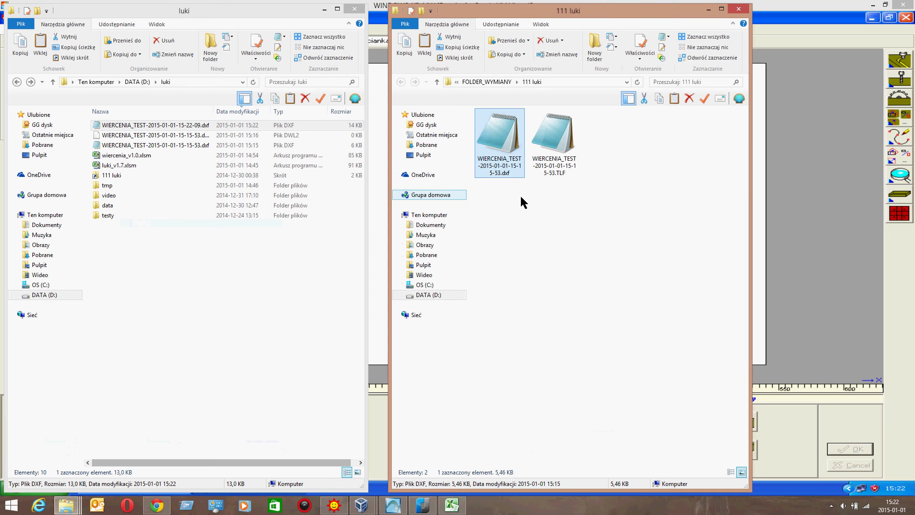
{"action": "left_click", "coordinate": [558, 262]}
{"action": "key", "text": "ctrl+v"}
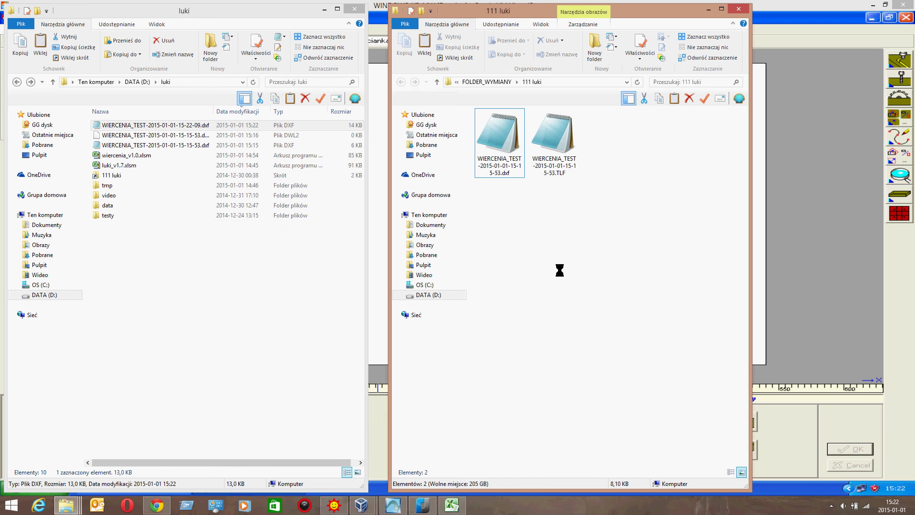
{"action": "right_click", "coordinate": [532, 245]}
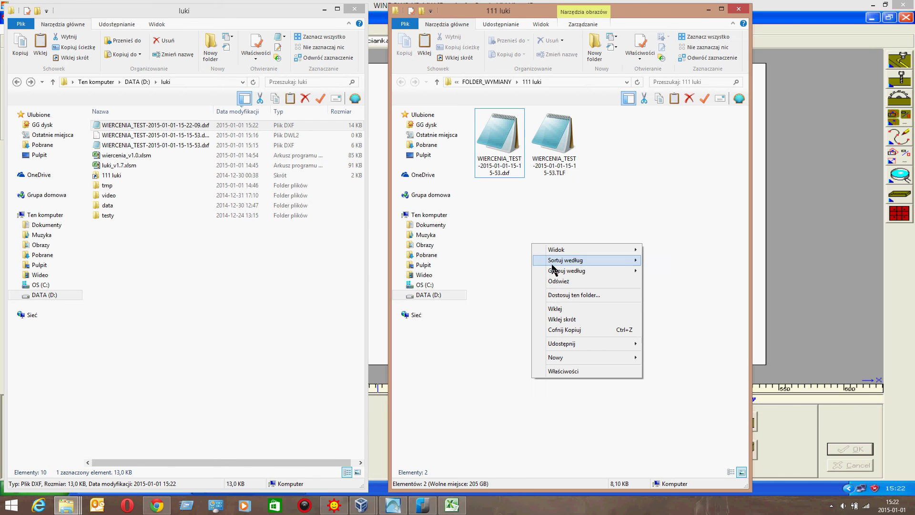
{"action": "left_click", "coordinate": [554, 309]}
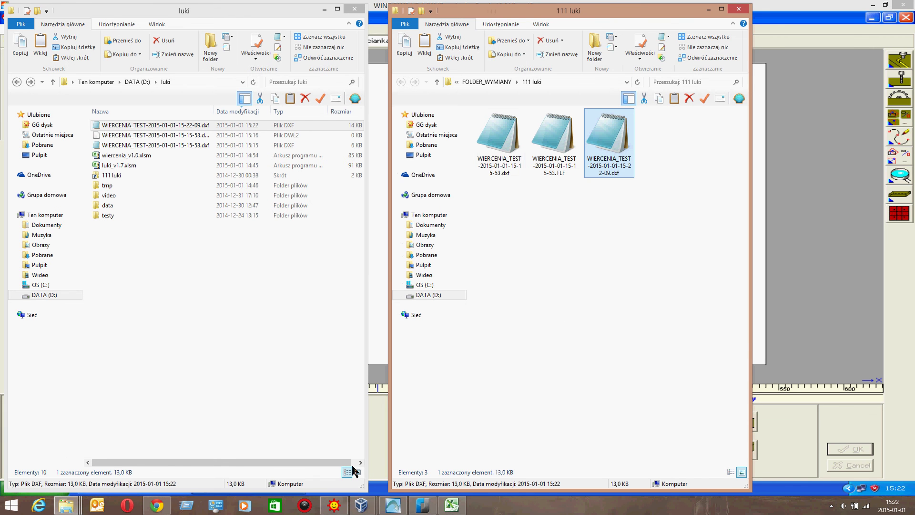
{"action": "left_click", "coordinate": [361, 505]}
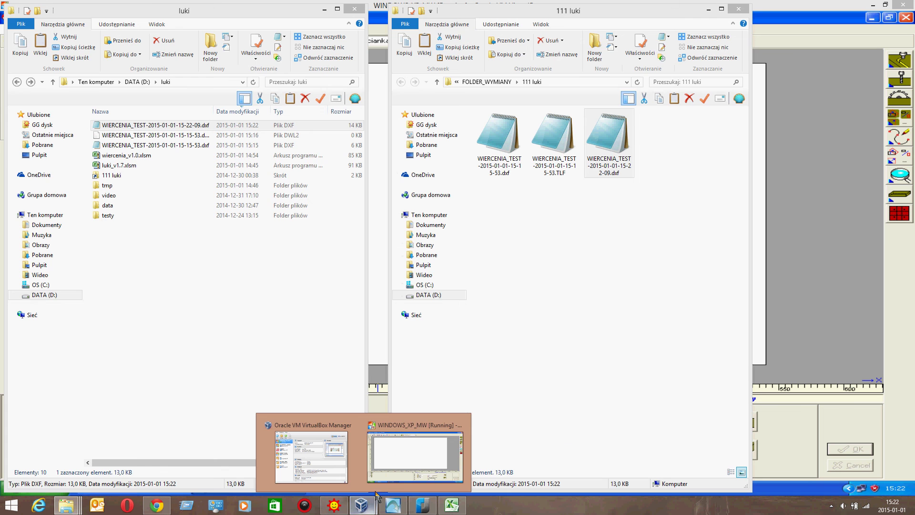
{"action": "left_click", "coordinate": [382, 461]}
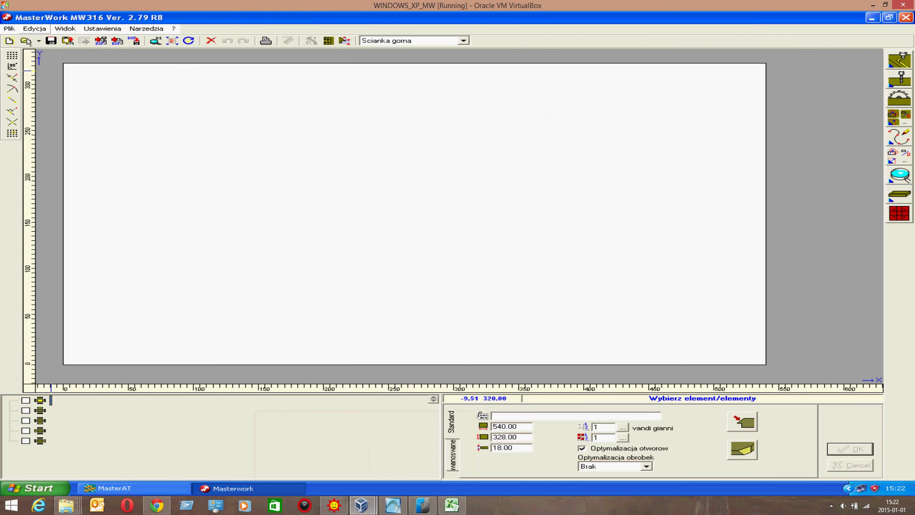
{"action": "left_click", "coordinate": [12, 29]}
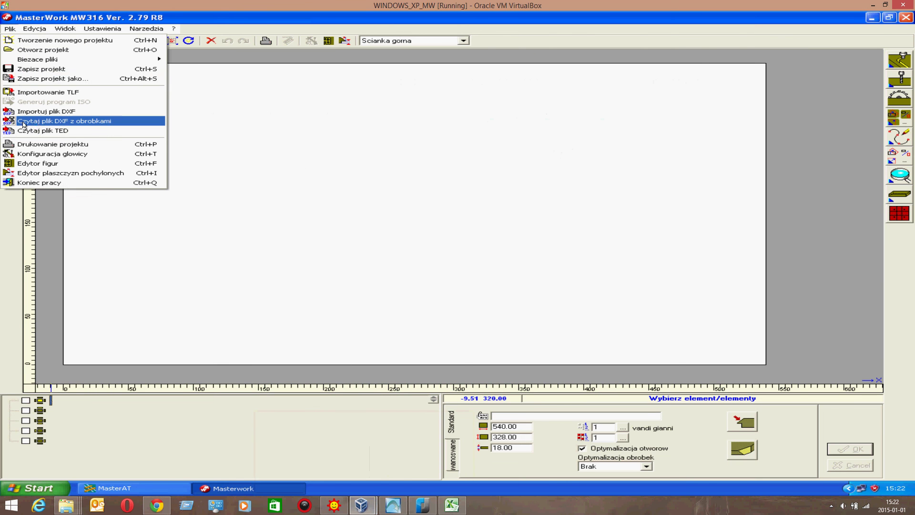
{"action": "left_click", "coordinate": [38, 123]}
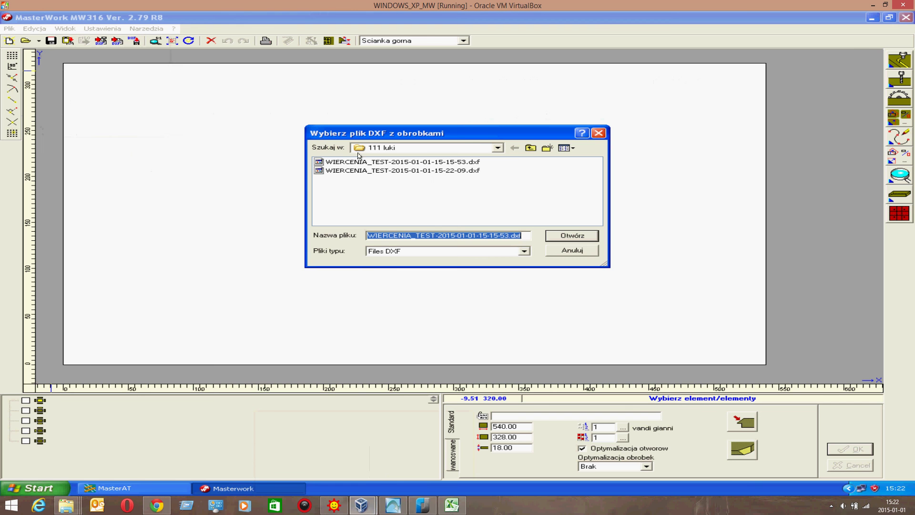
{"action": "left_click", "coordinate": [382, 193]}
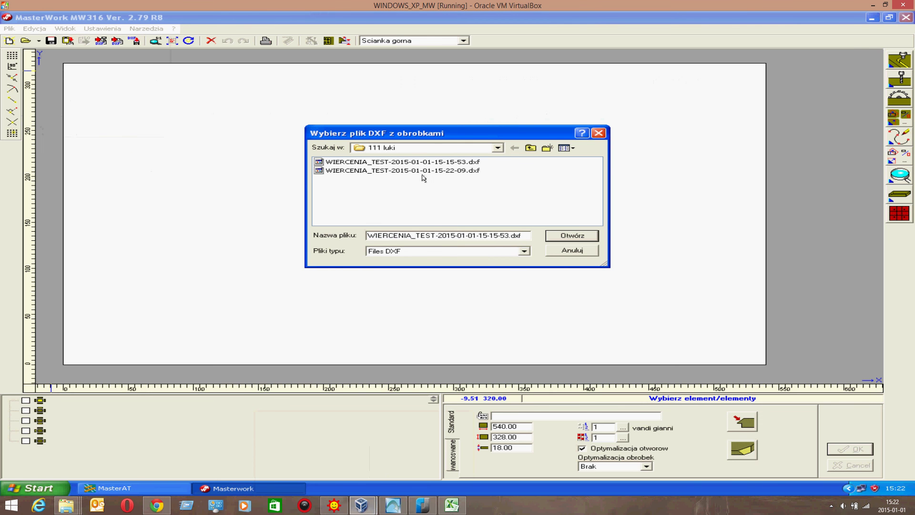
{"action": "left_click", "coordinate": [423, 171]}
{"action": "left_click", "coordinate": [561, 236]}
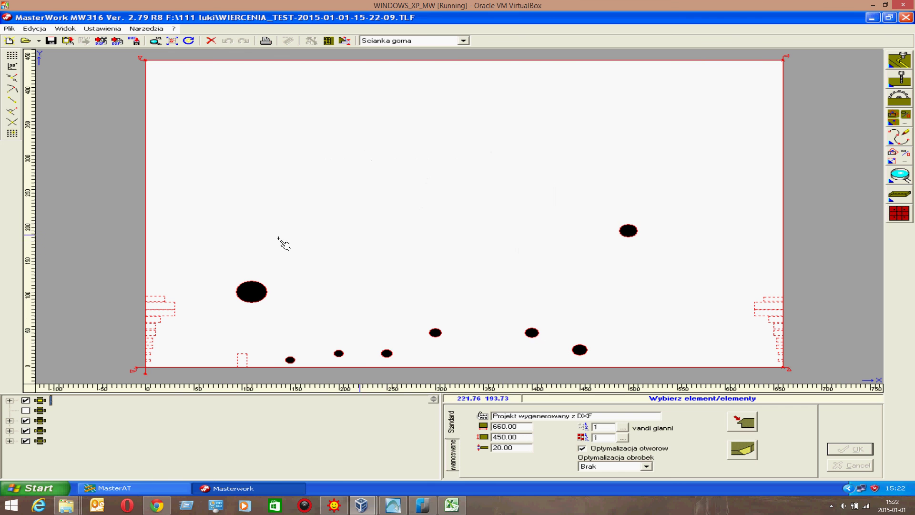
Step: Look through the panel's front, left, right and rear faces for drillings and return to the top face view
{"action": "left_click", "coordinate": [50, 421]}
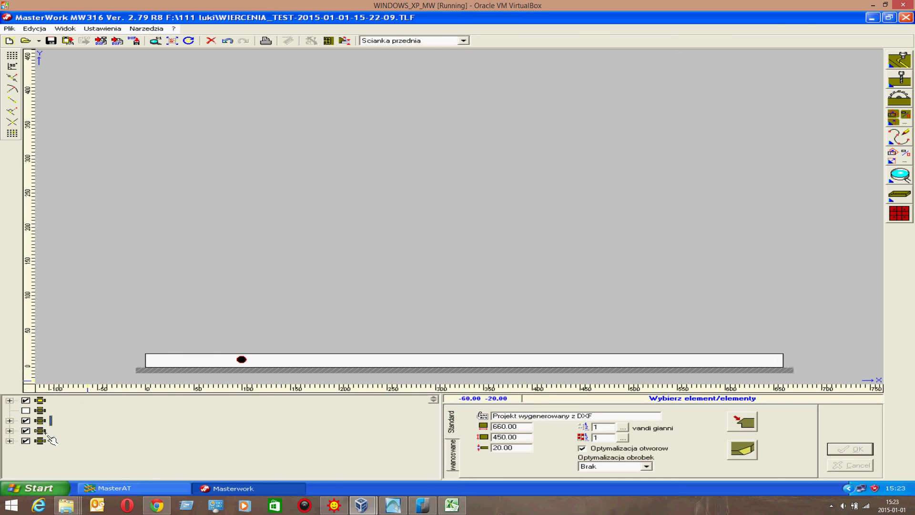
{"action": "left_click", "coordinate": [48, 432]}
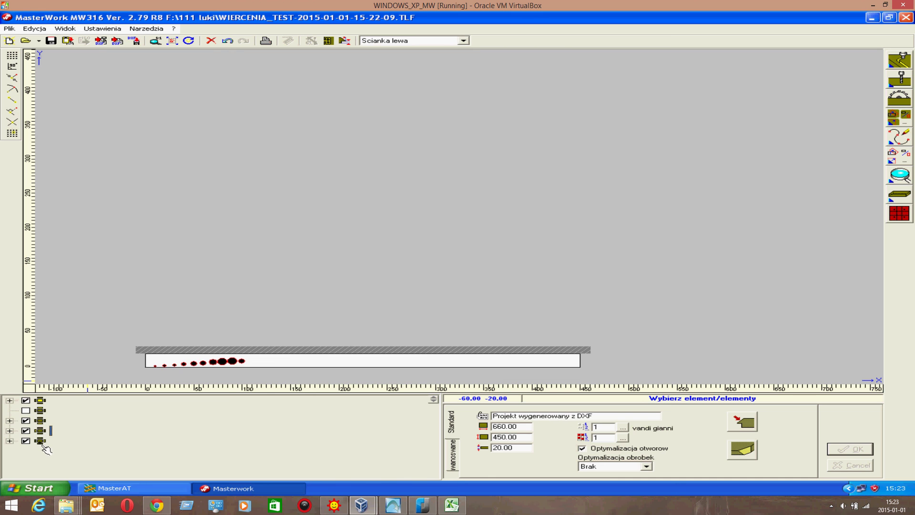
{"action": "left_click", "coordinate": [44, 444]}
{"action": "left_click", "coordinate": [47, 431]}
{"action": "left_click", "coordinate": [48, 409]}
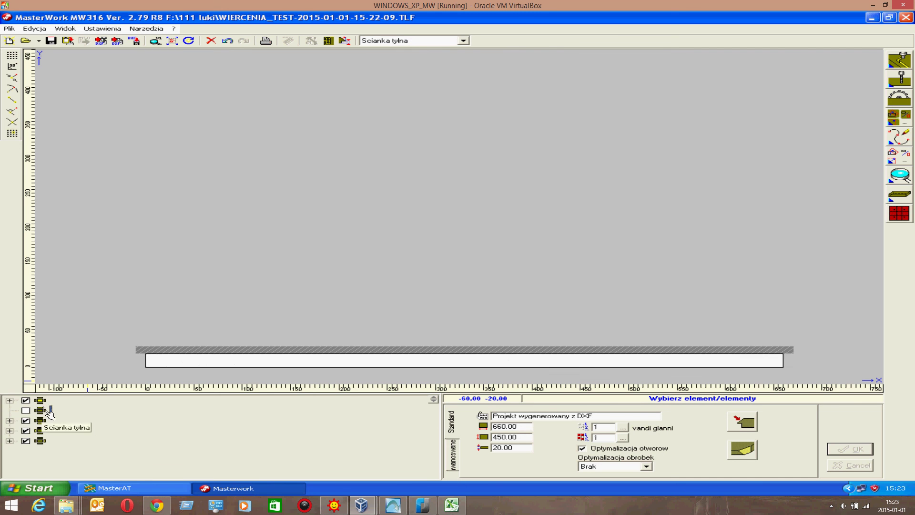
{"action": "left_click", "coordinate": [46, 401]}
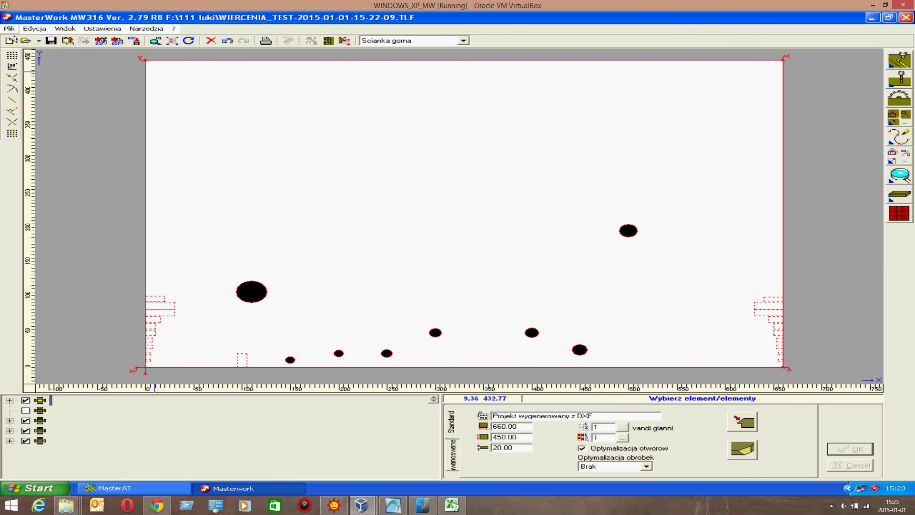
Step: Expand the top face's operations and inspect the parameters of its vertical drillings and first line milling
{"action": "left_click", "coordinate": [10, 401]}
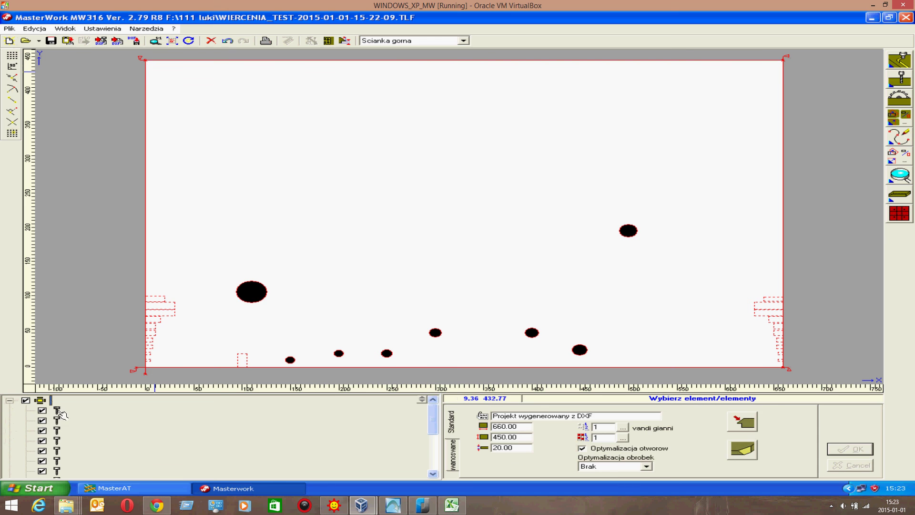
{"action": "left_click", "coordinate": [60, 421]}
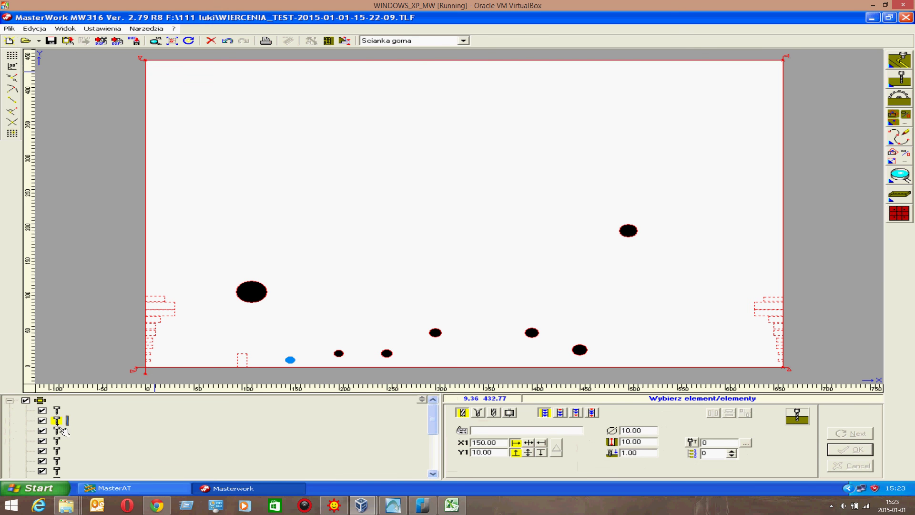
{"action": "left_click", "coordinate": [61, 430]}
{"action": "left_click", "coordinate": [59, 441]}
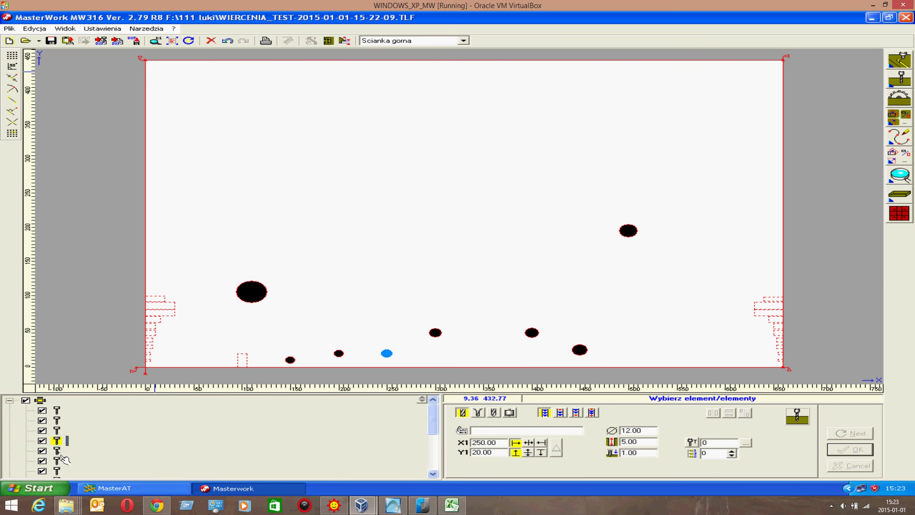
{"action": "left_click", "coordinate": [63, 456]}
{"action": "left_click", "coordinate": [64, 454]}
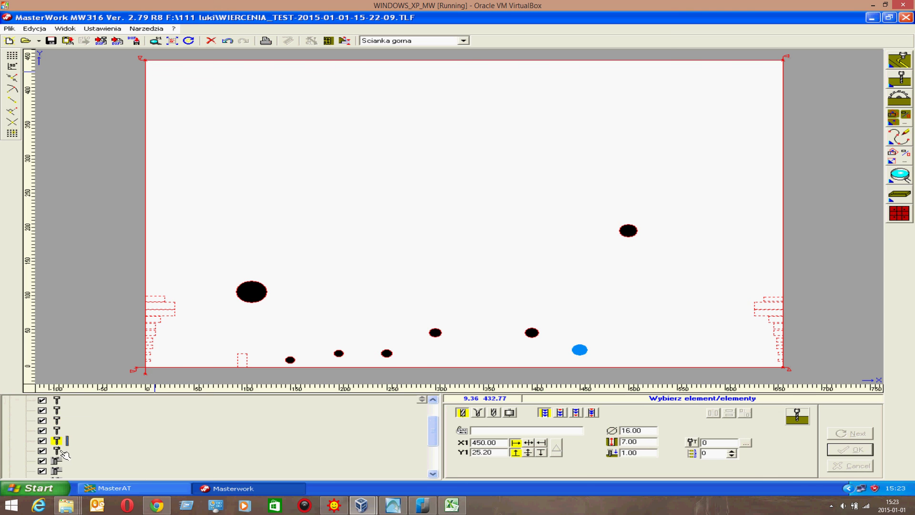
{"action": "left_click", "coordinate": [64, 453]}
{"action": "left_click", "coordinate": [67, 461]}
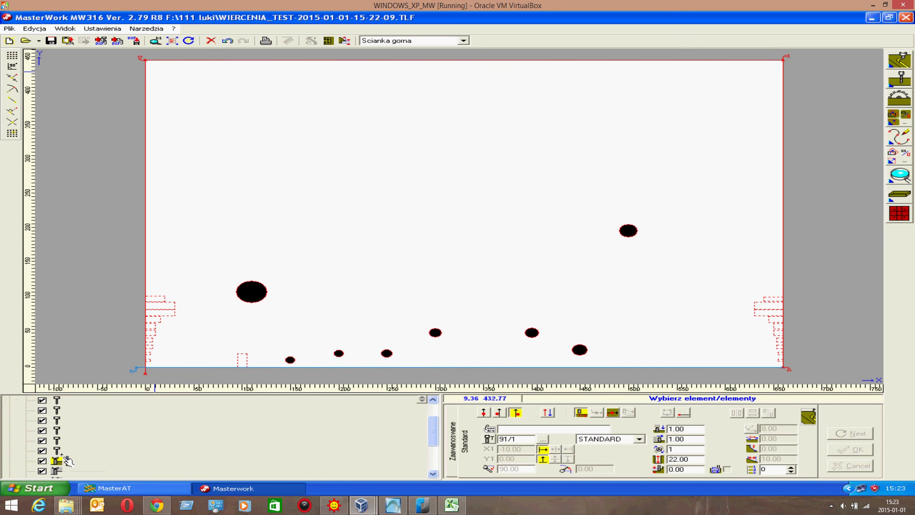
Step: Expand the front and left faces' operations and inspect the parameters of the horizontal drillings
{"action": "scroll", "coordinate": [69, 460], "scroll_direction": "down", "scroll_amount": 2}
{"action": "left_click", "coordinate": [46, 457]}
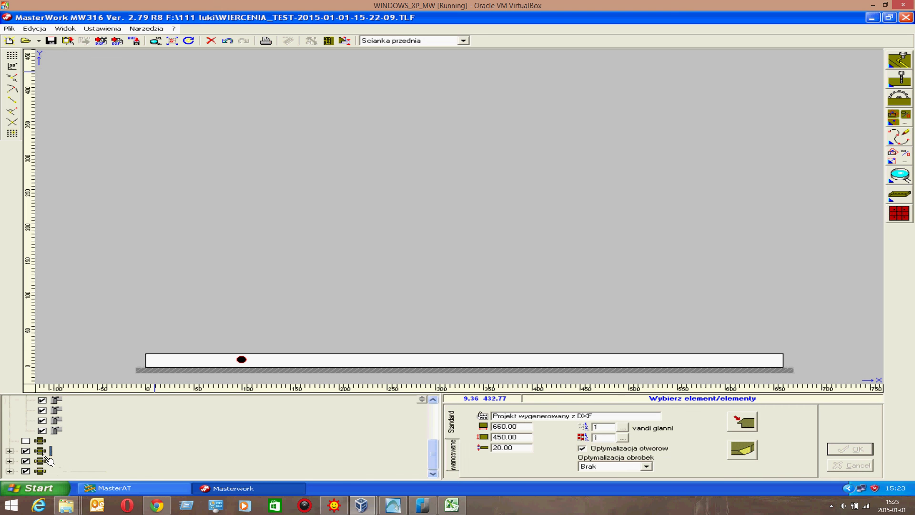
{"action": "left_click", "coordinate": [9, 451]}
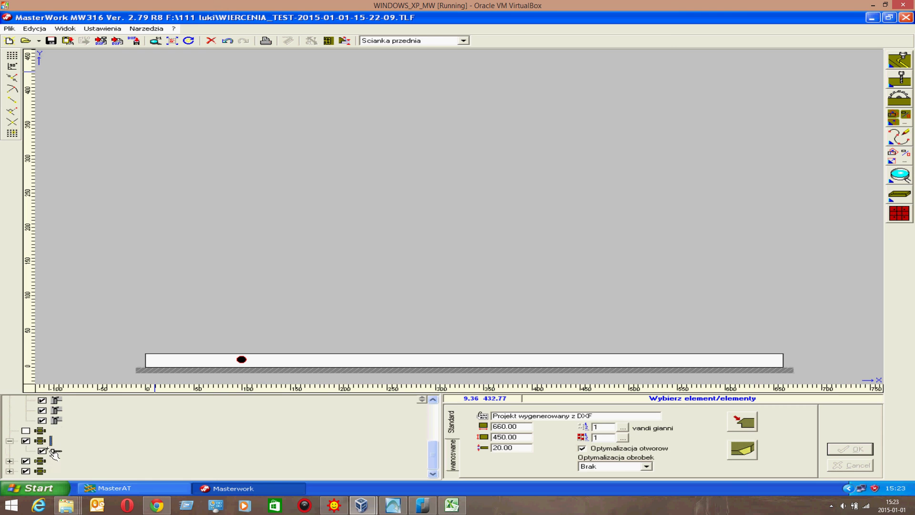
{"action": "left_click", "coordinate": [19, 471]}
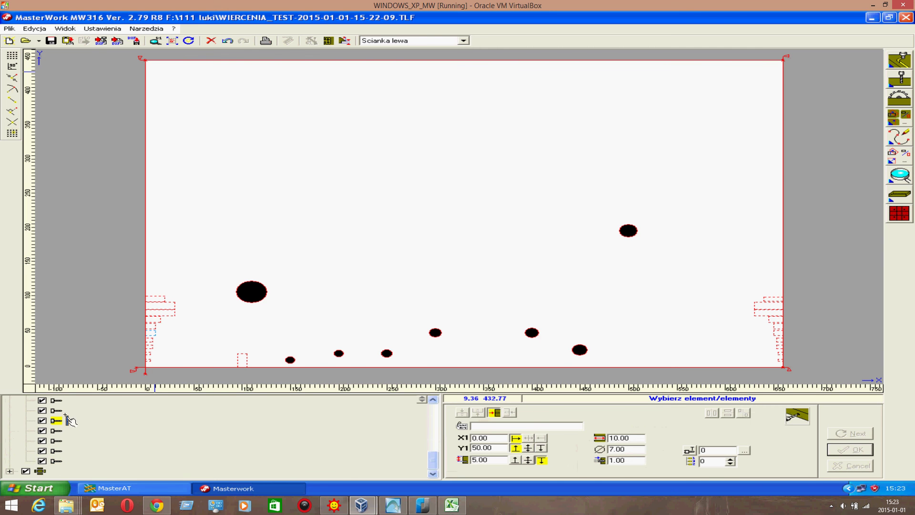
{"action": "left_click", "coordinate": [61, 450]}
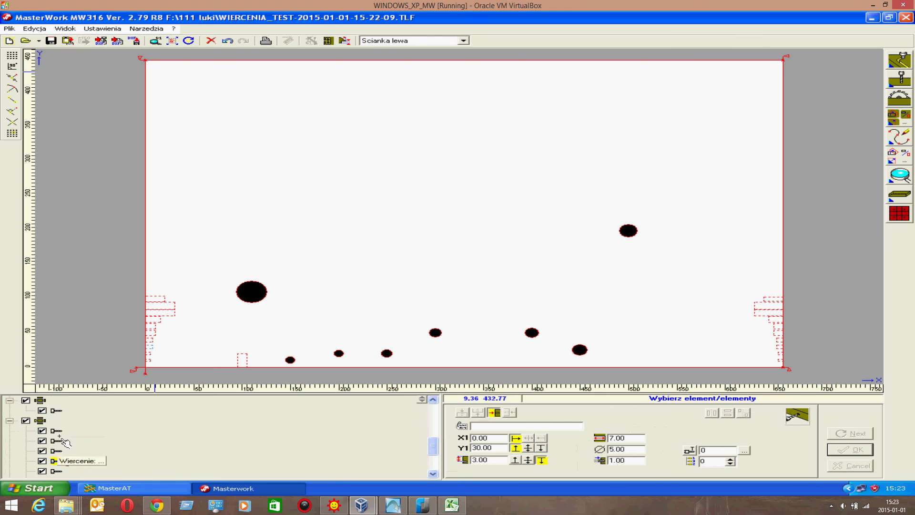
{"action": "left_click", "coordinate": [62, 441]}
{"action": "scroll", "coordinate": [53, 449], "scroll_direction": "down", "scroll_amount": 3}
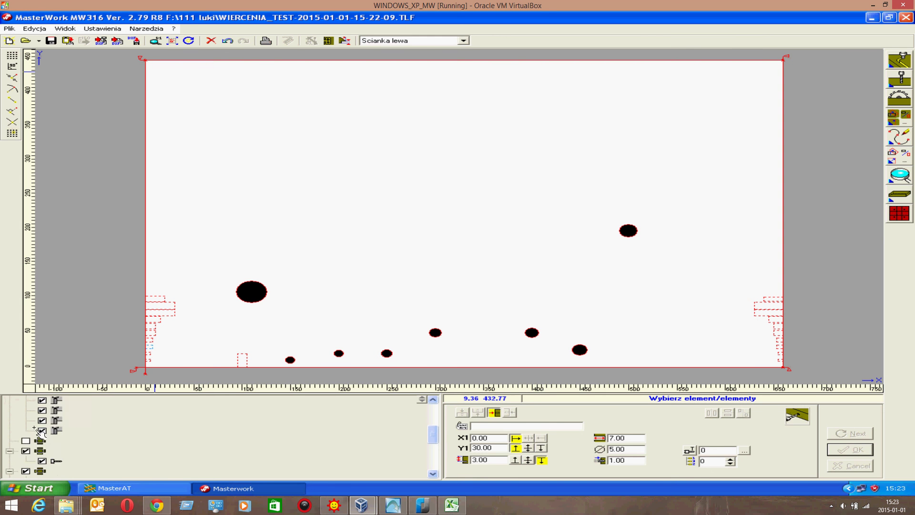
Step: Inspect a top-face line milling and compare it with the milling entries in rows 45 to 48 of the Excel workbook
{"action": "left_click", "coordinate": [57, 431]}
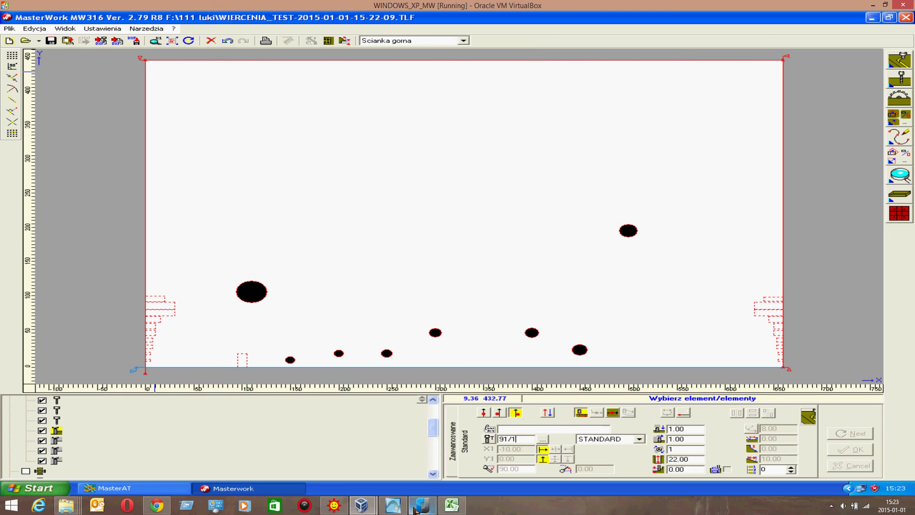
{"action": "left_click", "coordinate": [451, 505]}
{"action": "scroll", "coordinate": [143, 291], "scroll_direction": "down", "scroll_amount": 8}
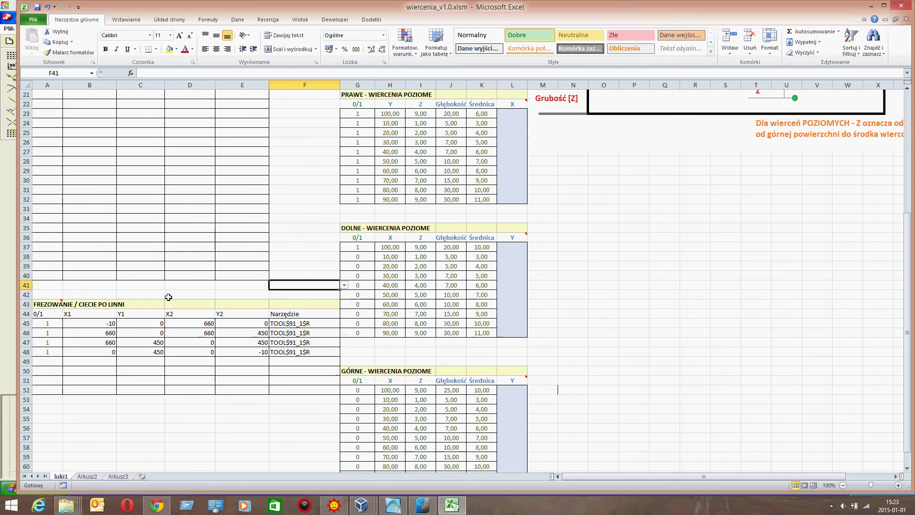
{"action": "left_click", "coordinate": [53, 278]}
{"action": "left_click_drag", "start_coordinate": [54, 280], "coordinate": [290, 305]}
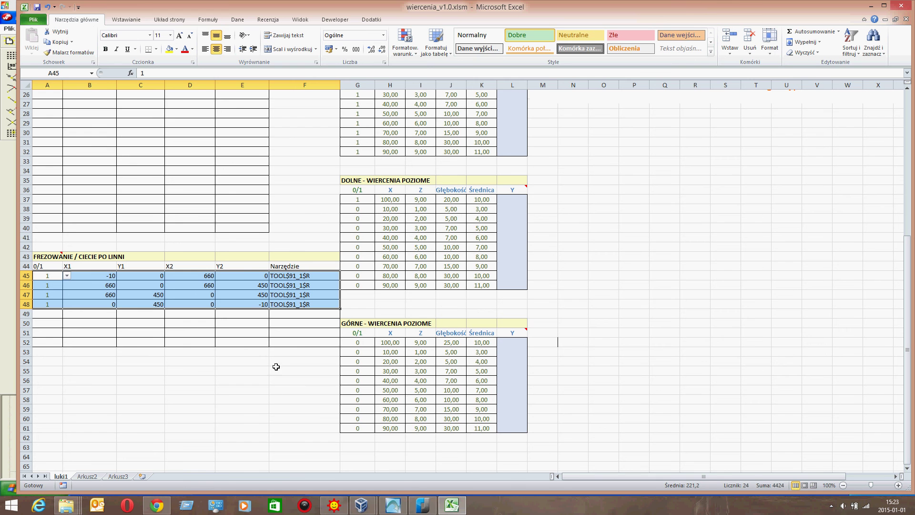
{"action": "mouse_move", "coordinate": [393, 508]}
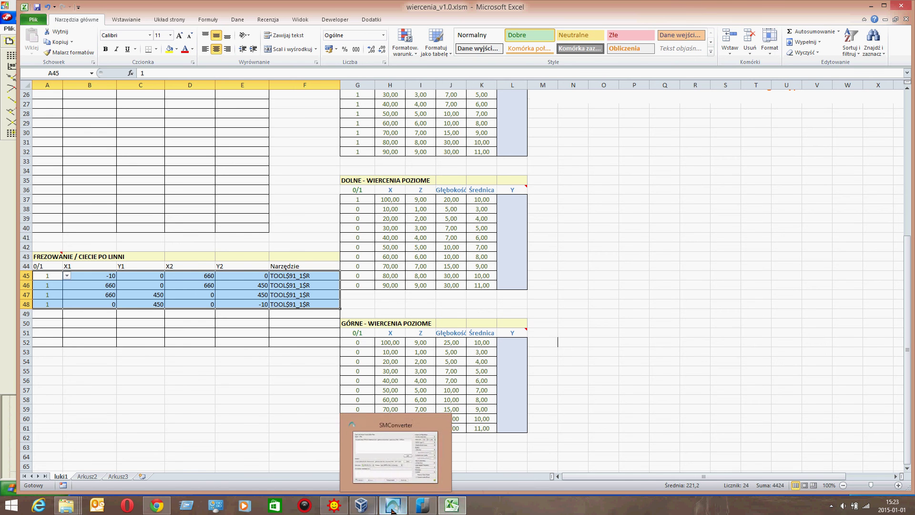
{"action": "mouse_move", "coordinate": [361, 506]}
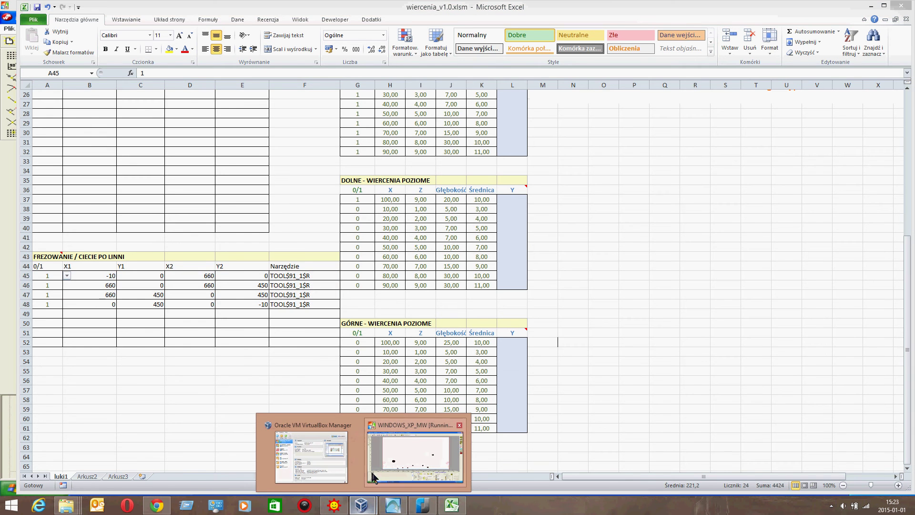